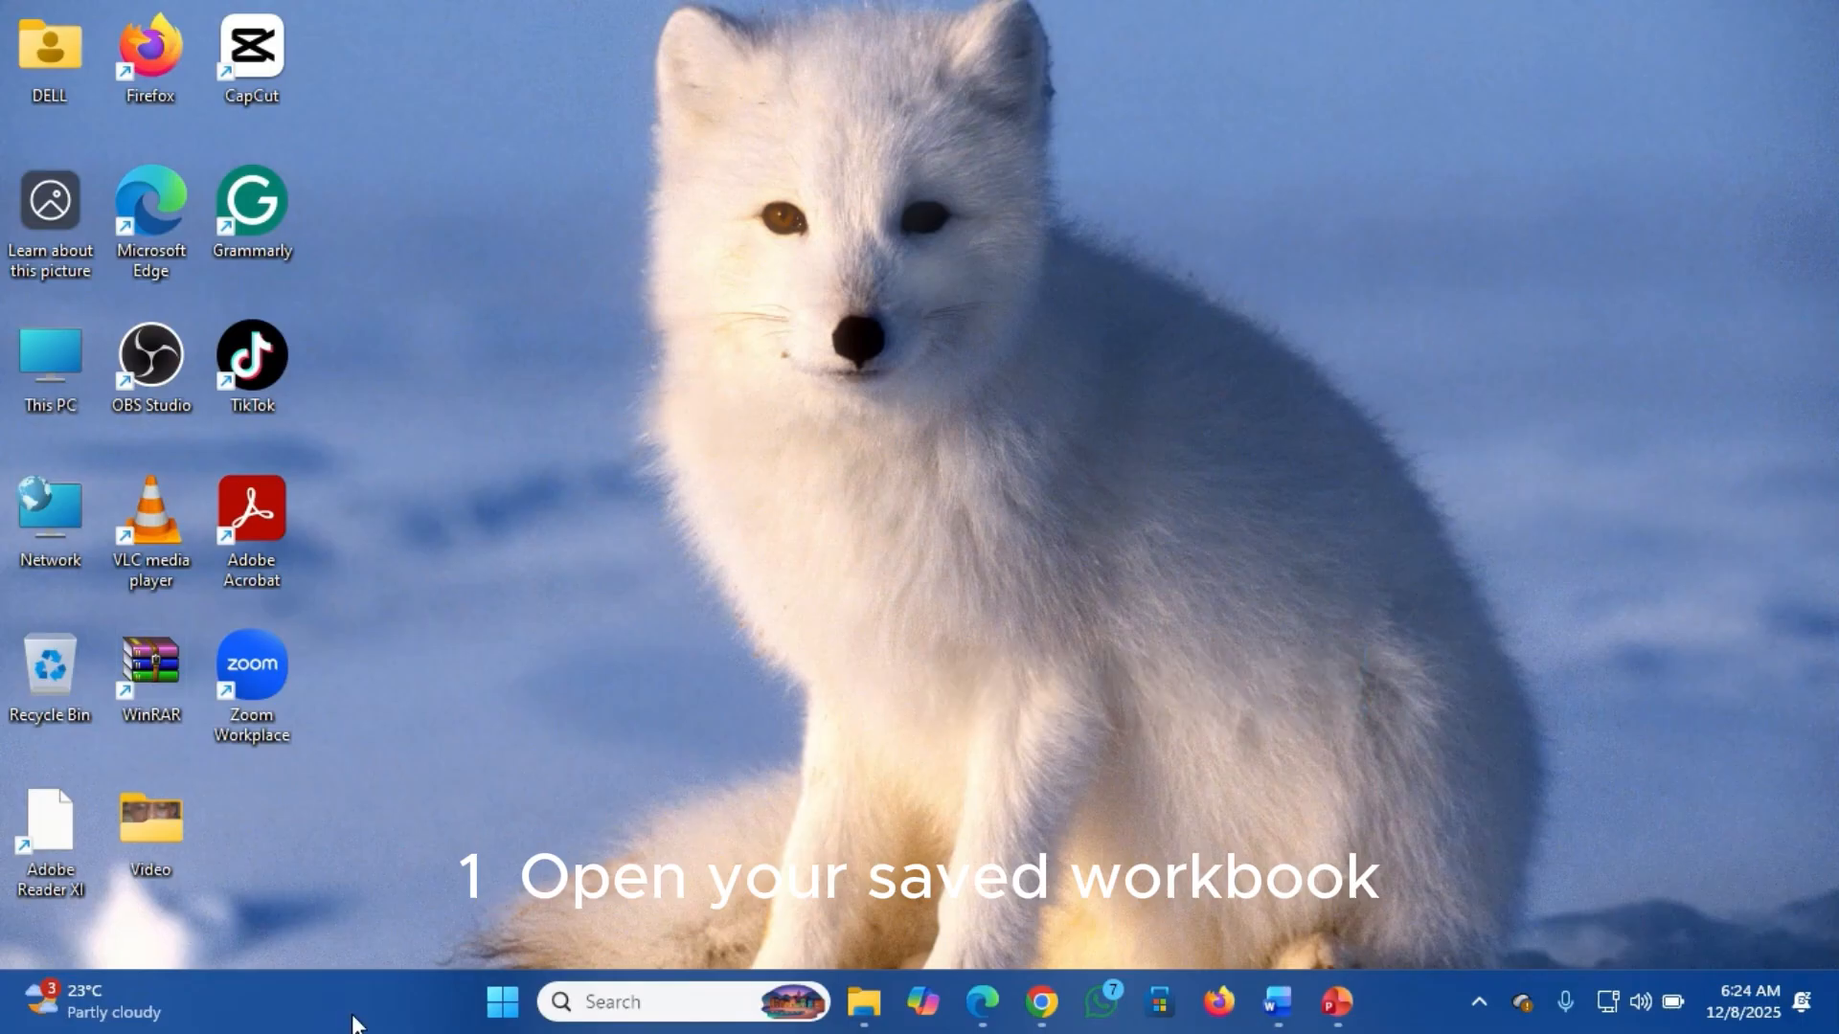
Open the recent workbook GreenLeaf_Bakery_Financial_Model in Excel and dismiss its external data connections warning.
{"action": "left_click", "coordinate": [503, 1002]}
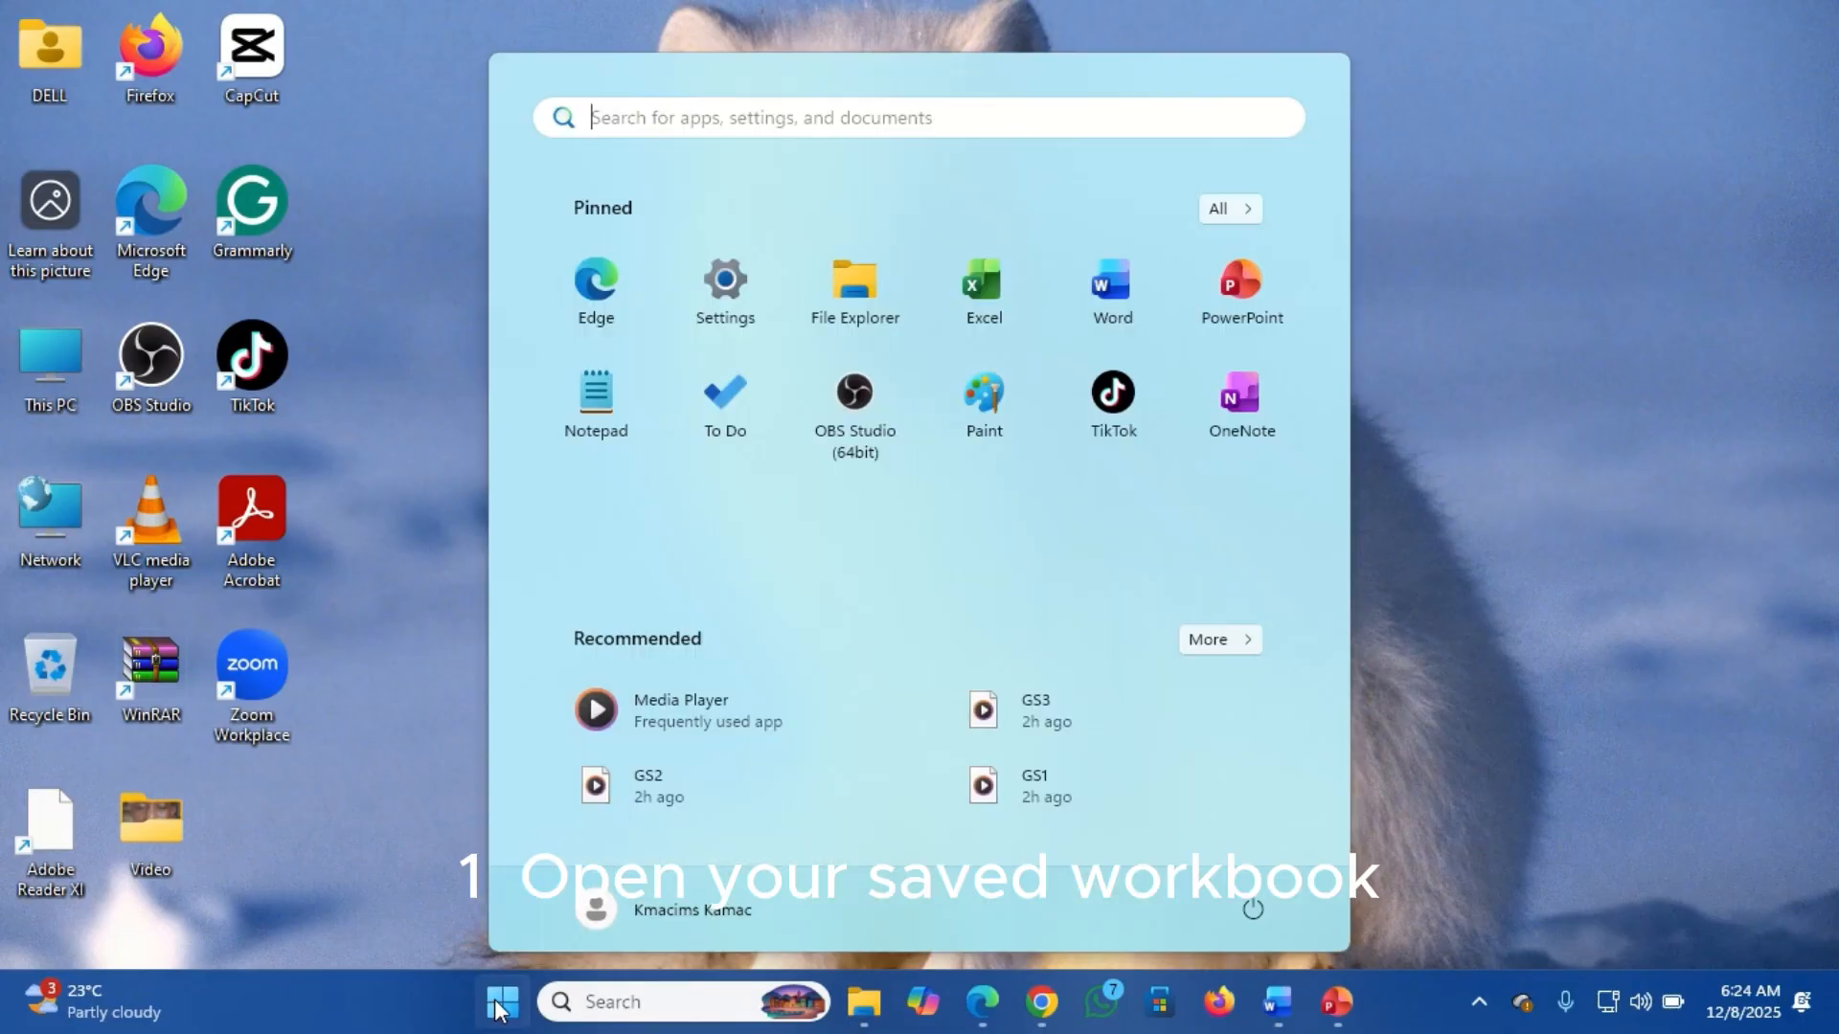
{"action": "left_click", "coordinate": [998, 278]}
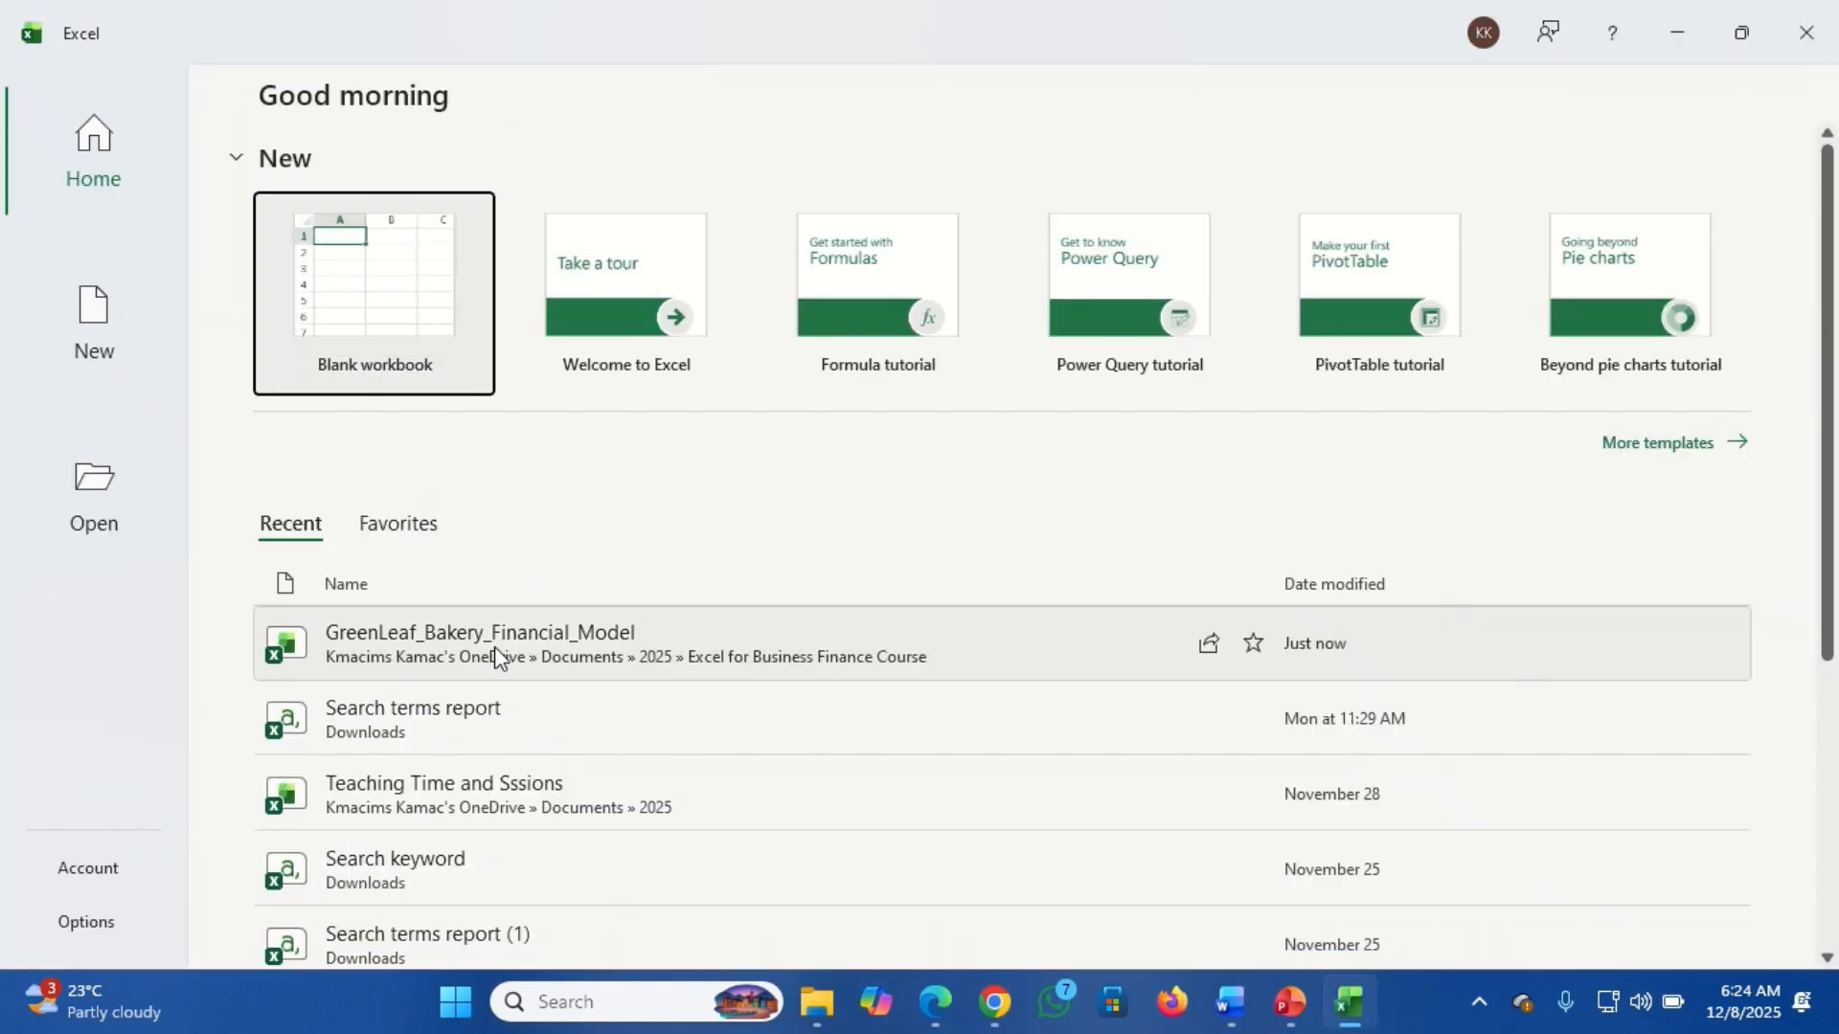
{"action": "left_click", "coordinate": [494, 646]}
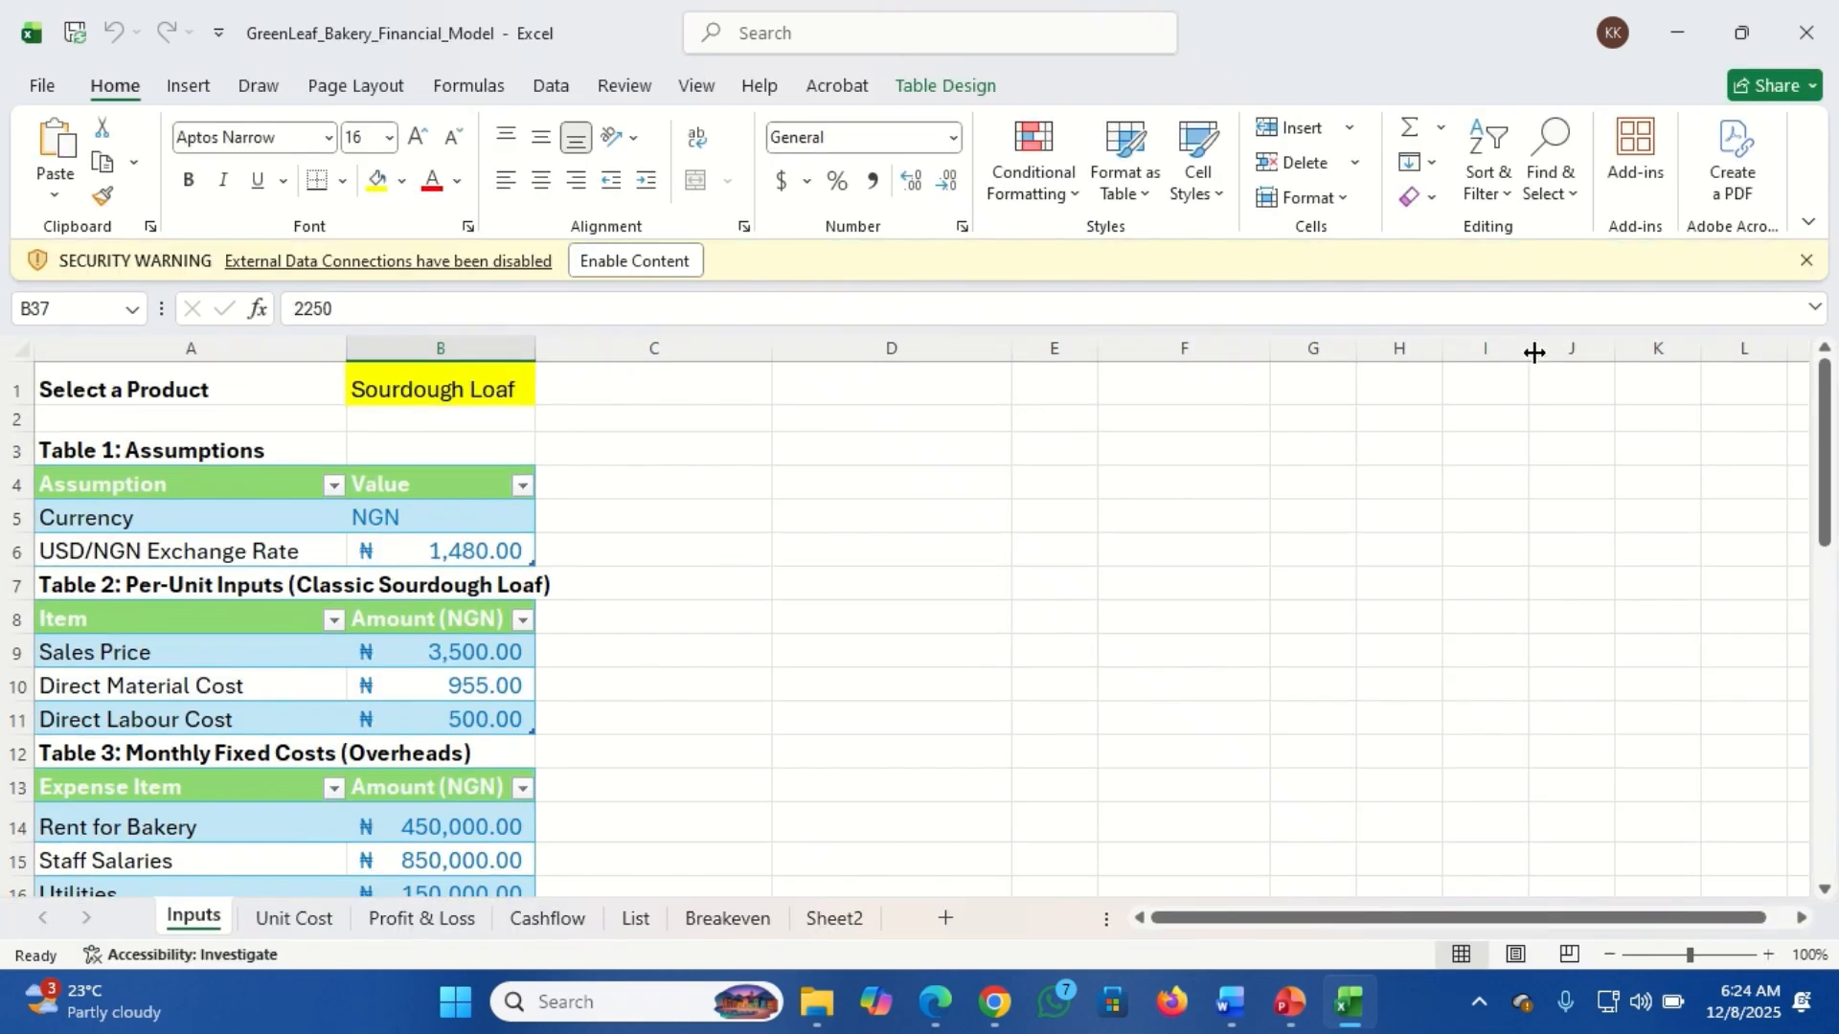
{"action": "left_click", "coordinate": [1804, 260]}
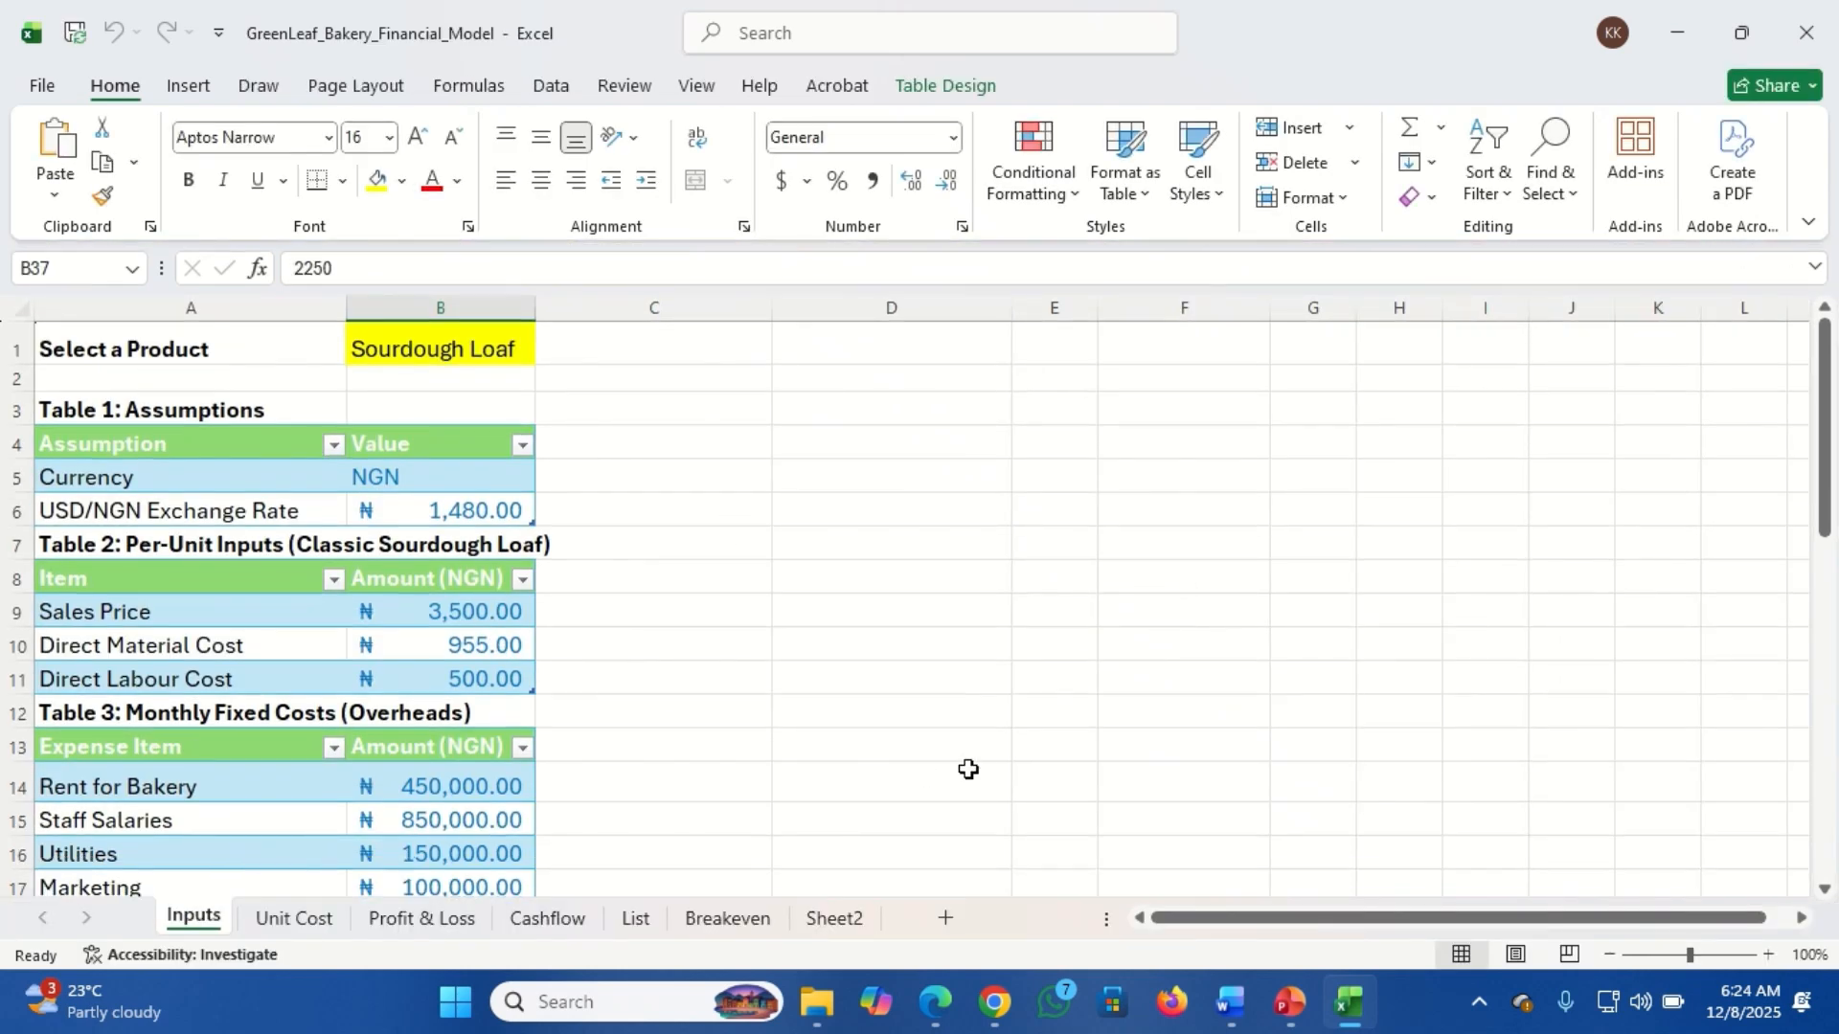
Add a new worksheet after Inputs and name it Product Price.
{"action": "left_click", "coordinate": [946, 918]}
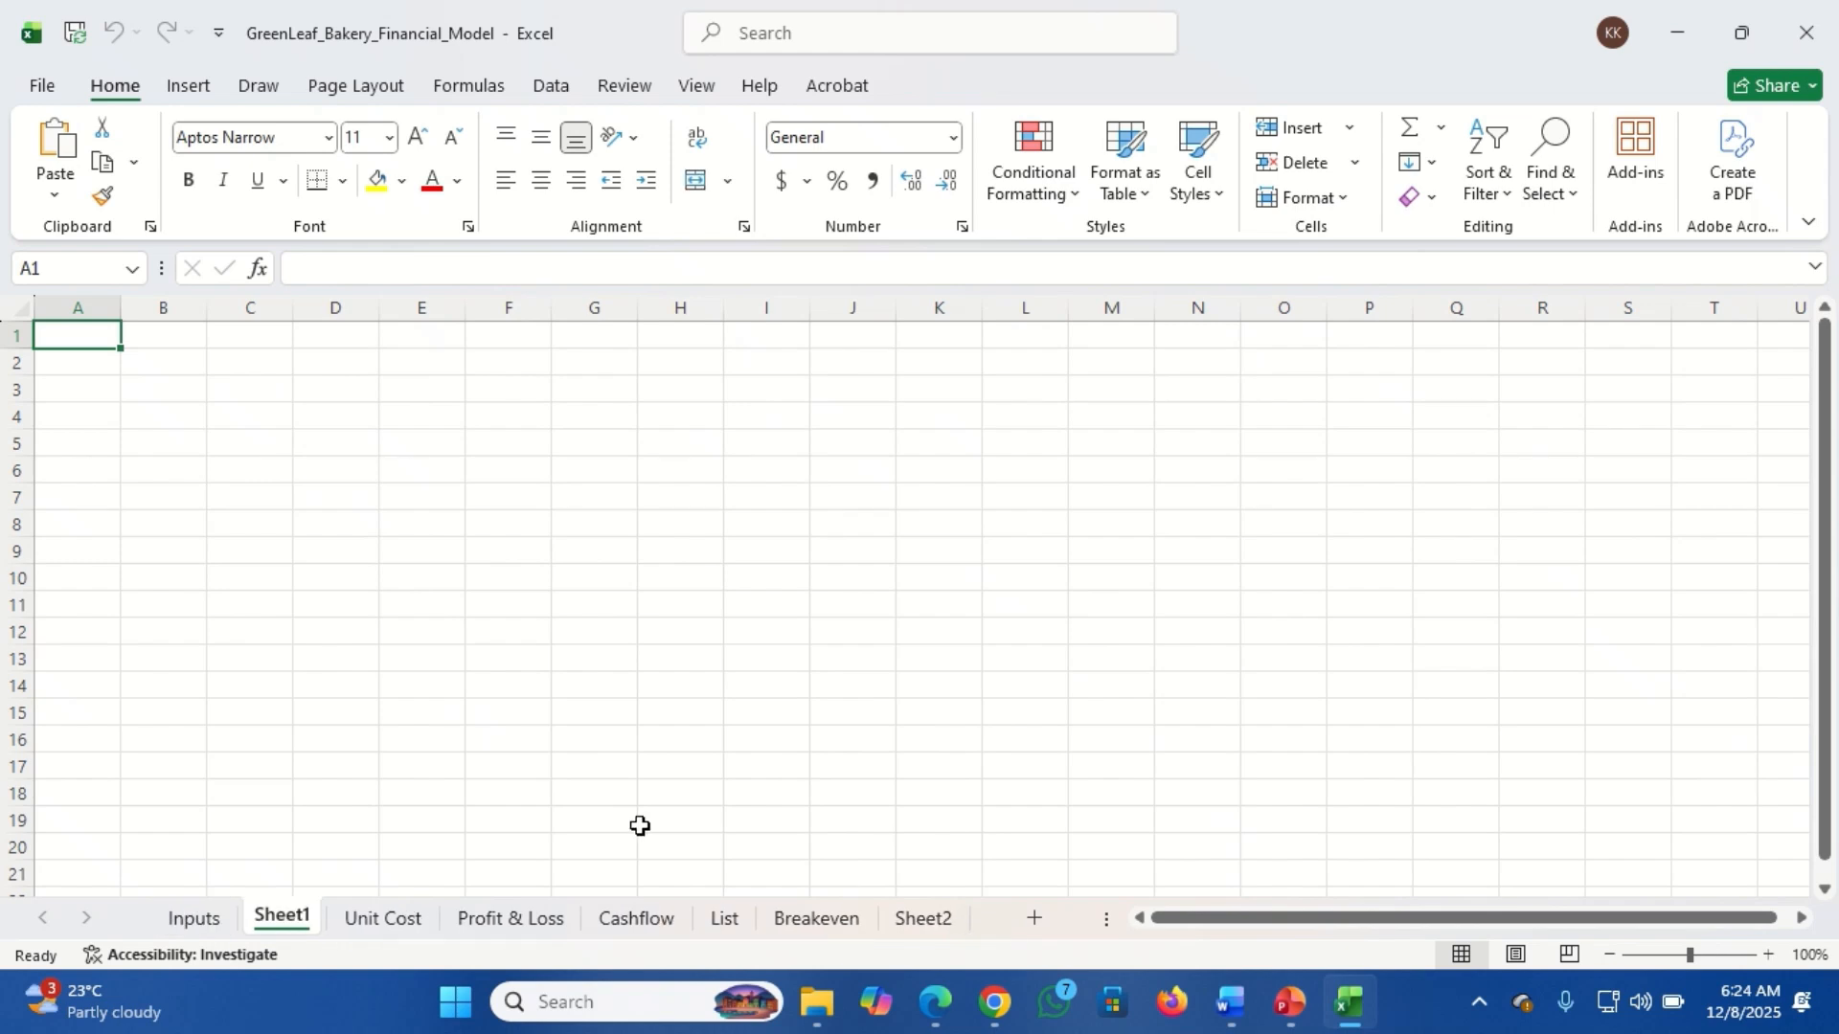
{"action": "double_click", "coordinate": [281, 917]}
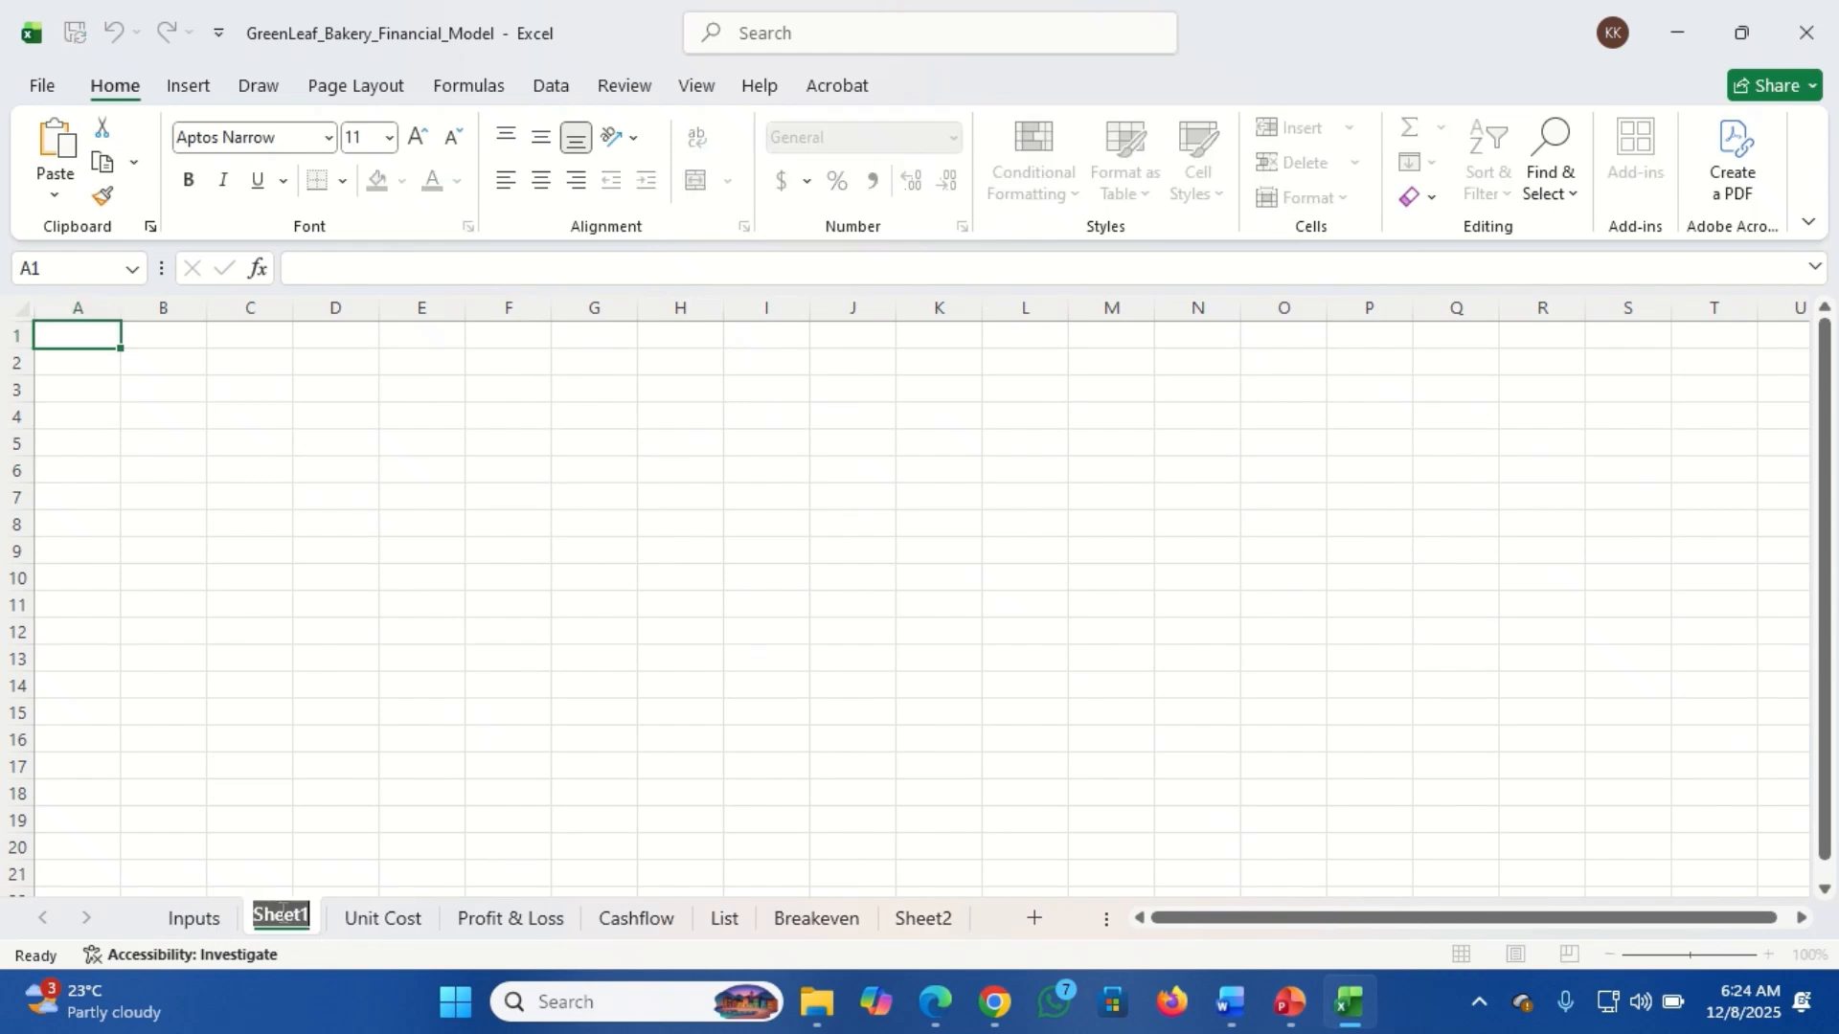
{"action": "type", "text": "Pro"}
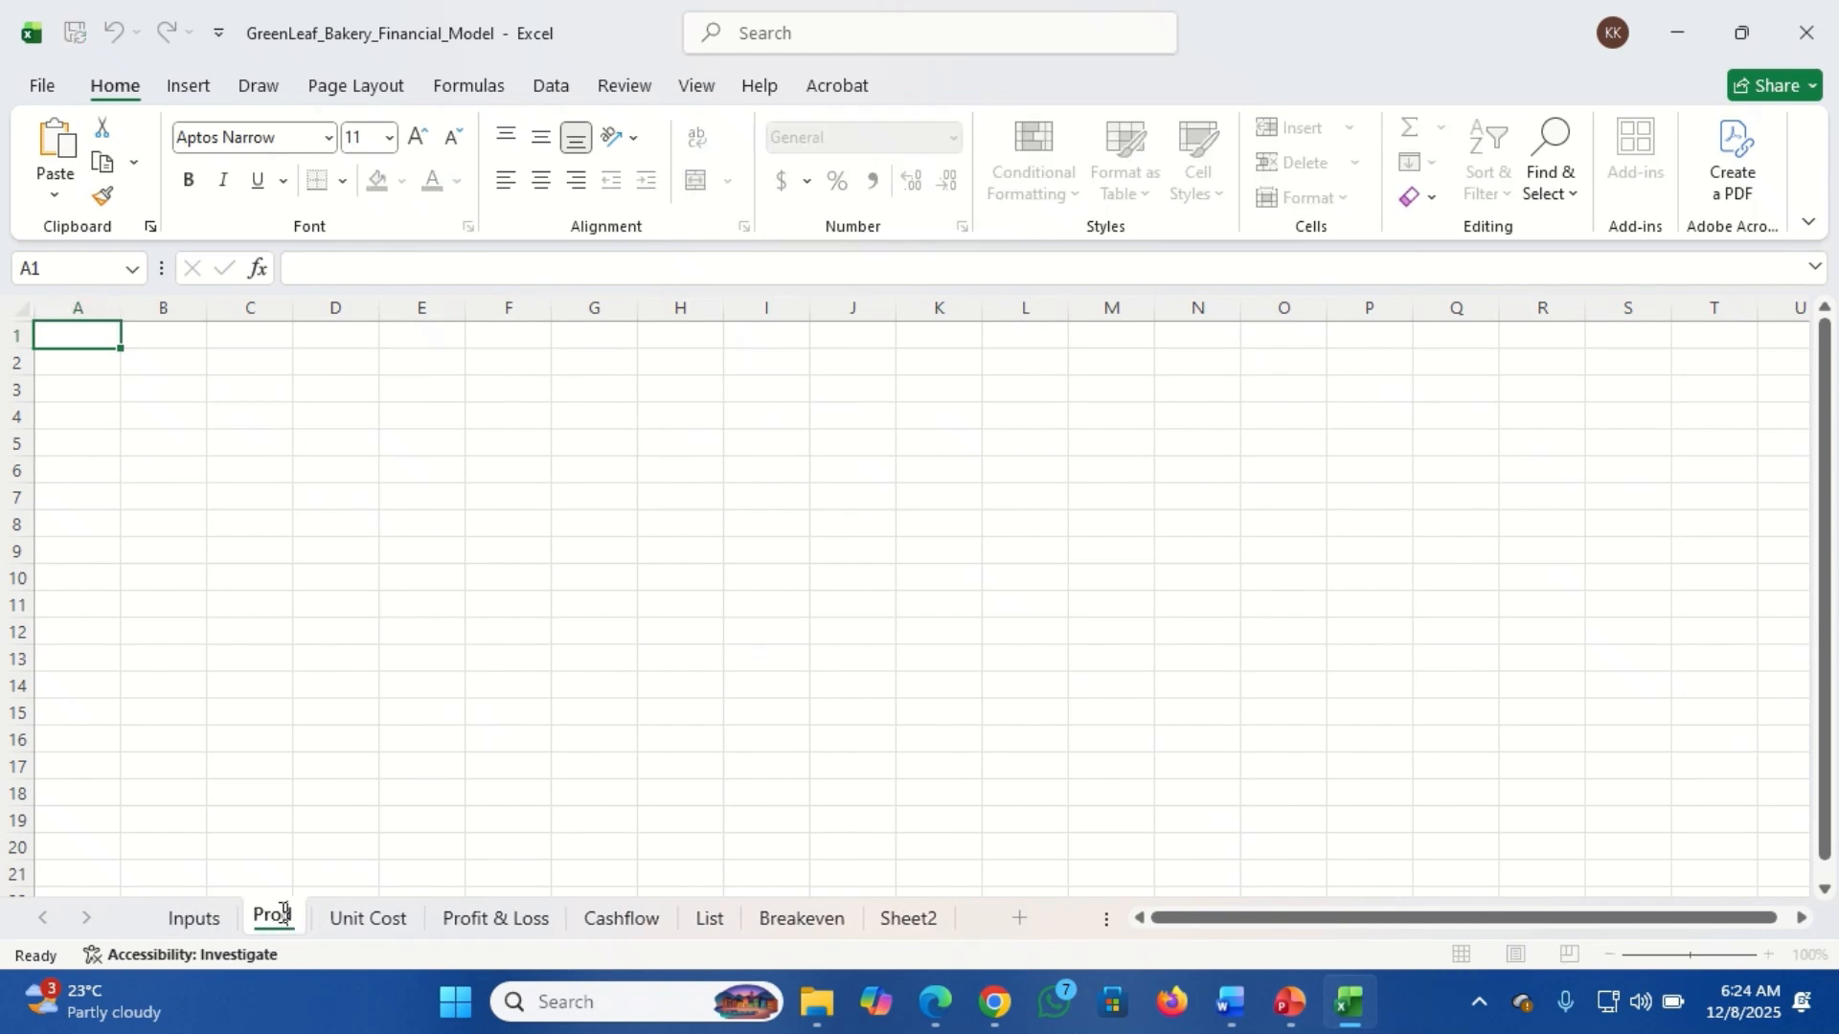
{"action": "type", "text": "duct P"}
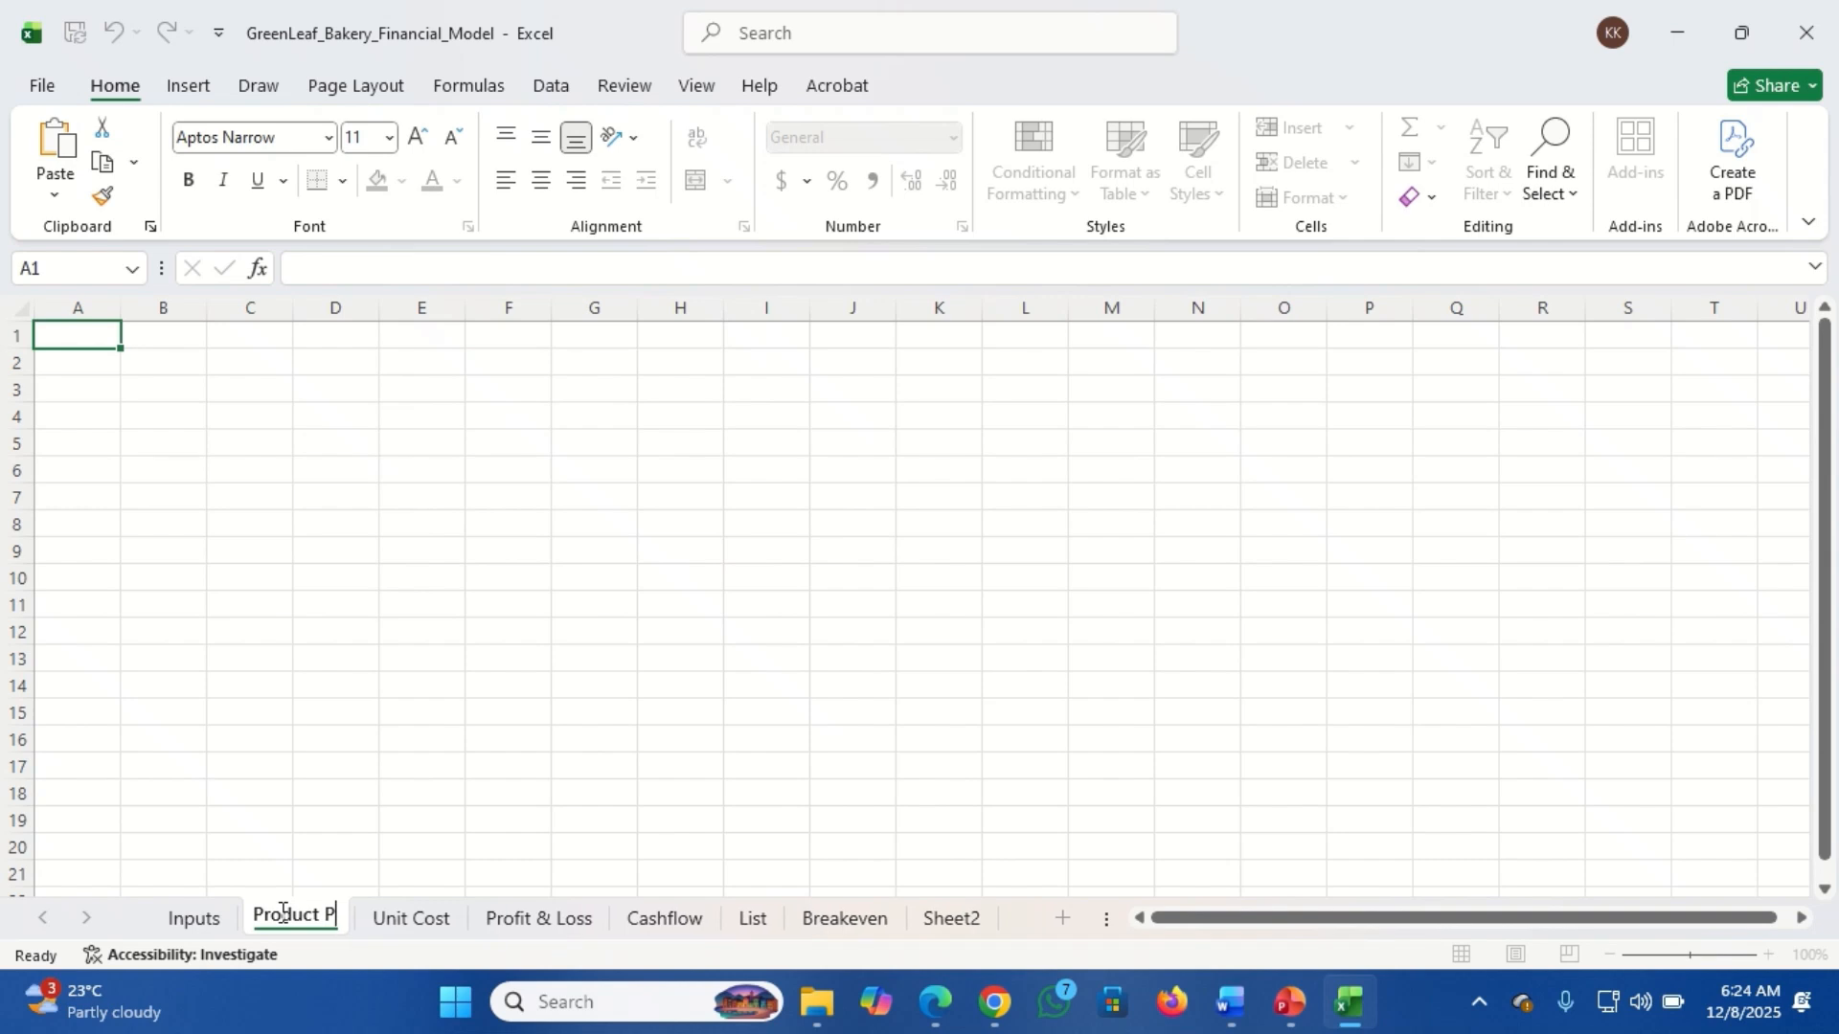
{"action": "type", "text": "rice"}
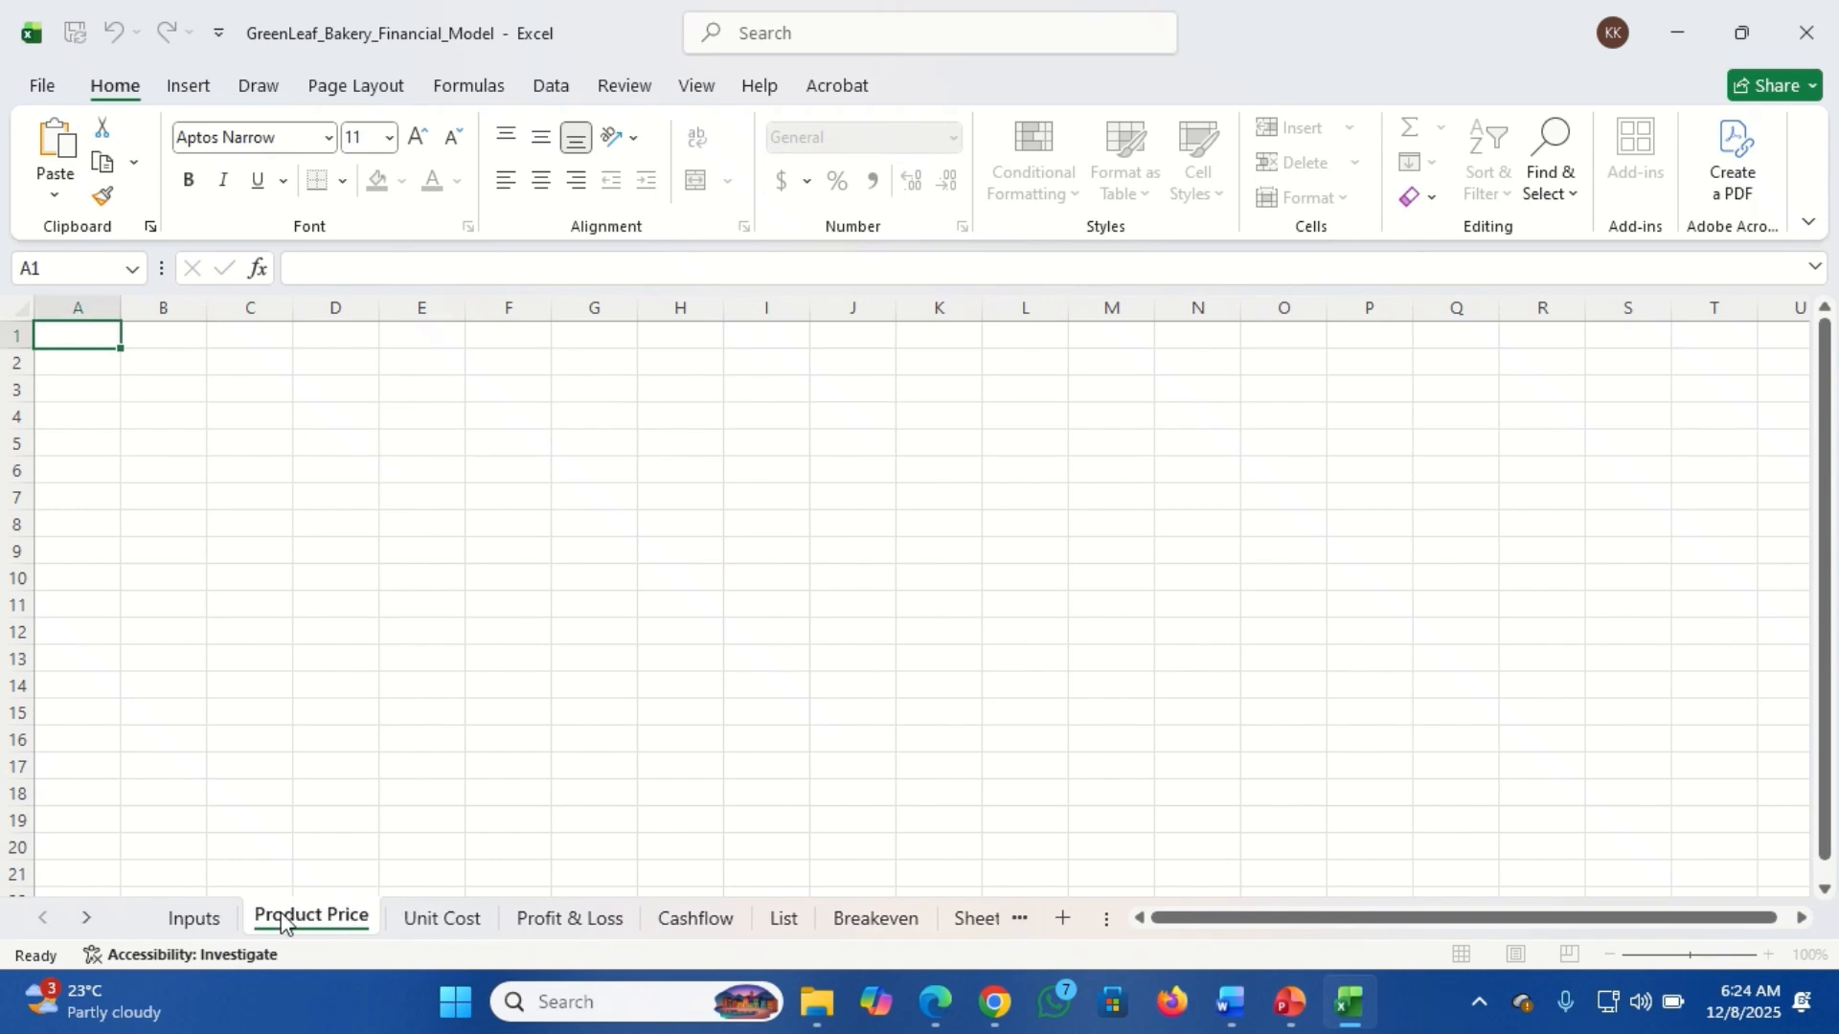
{"action": "key", "text": "Return"}
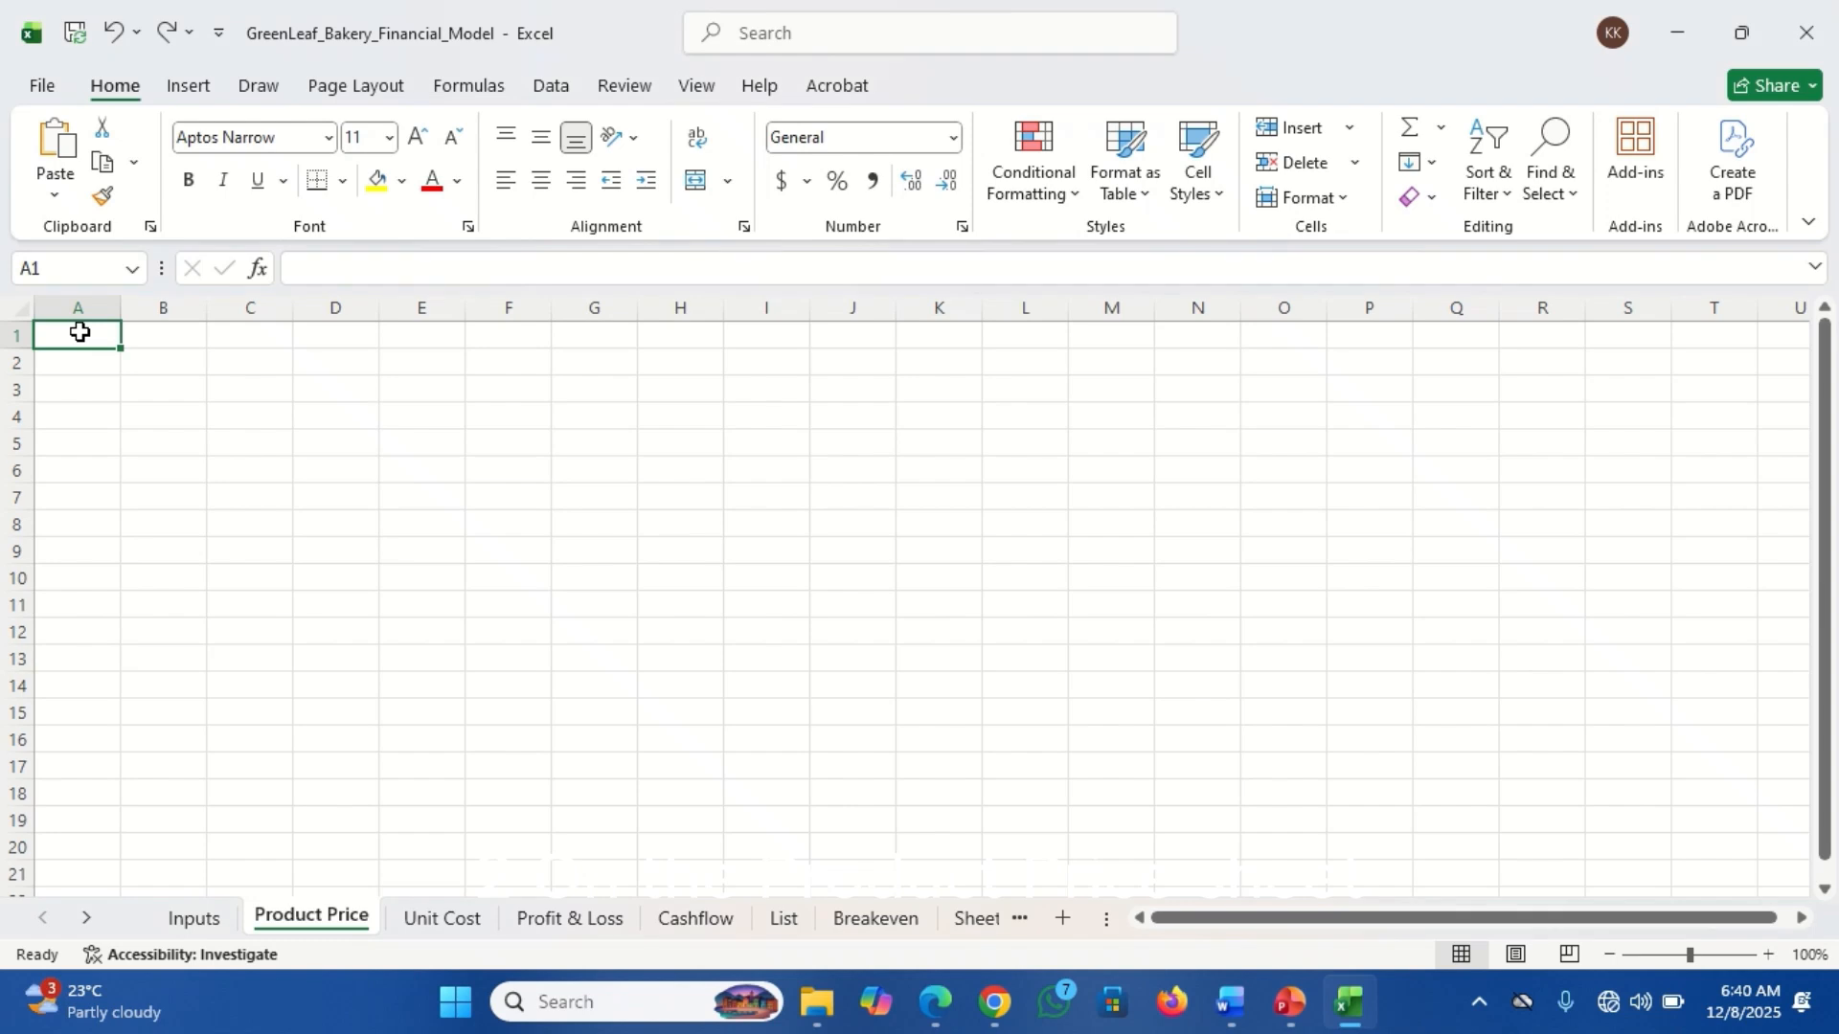
Enter the label "Selected Product" in A1 and fill B1 with yellow, widening columns A and B.
{"action": "left_click_drag", "start_coordinate": [117, 306], "coordinate": [250, 306]}
{"action": "type", "text": "Selected"}
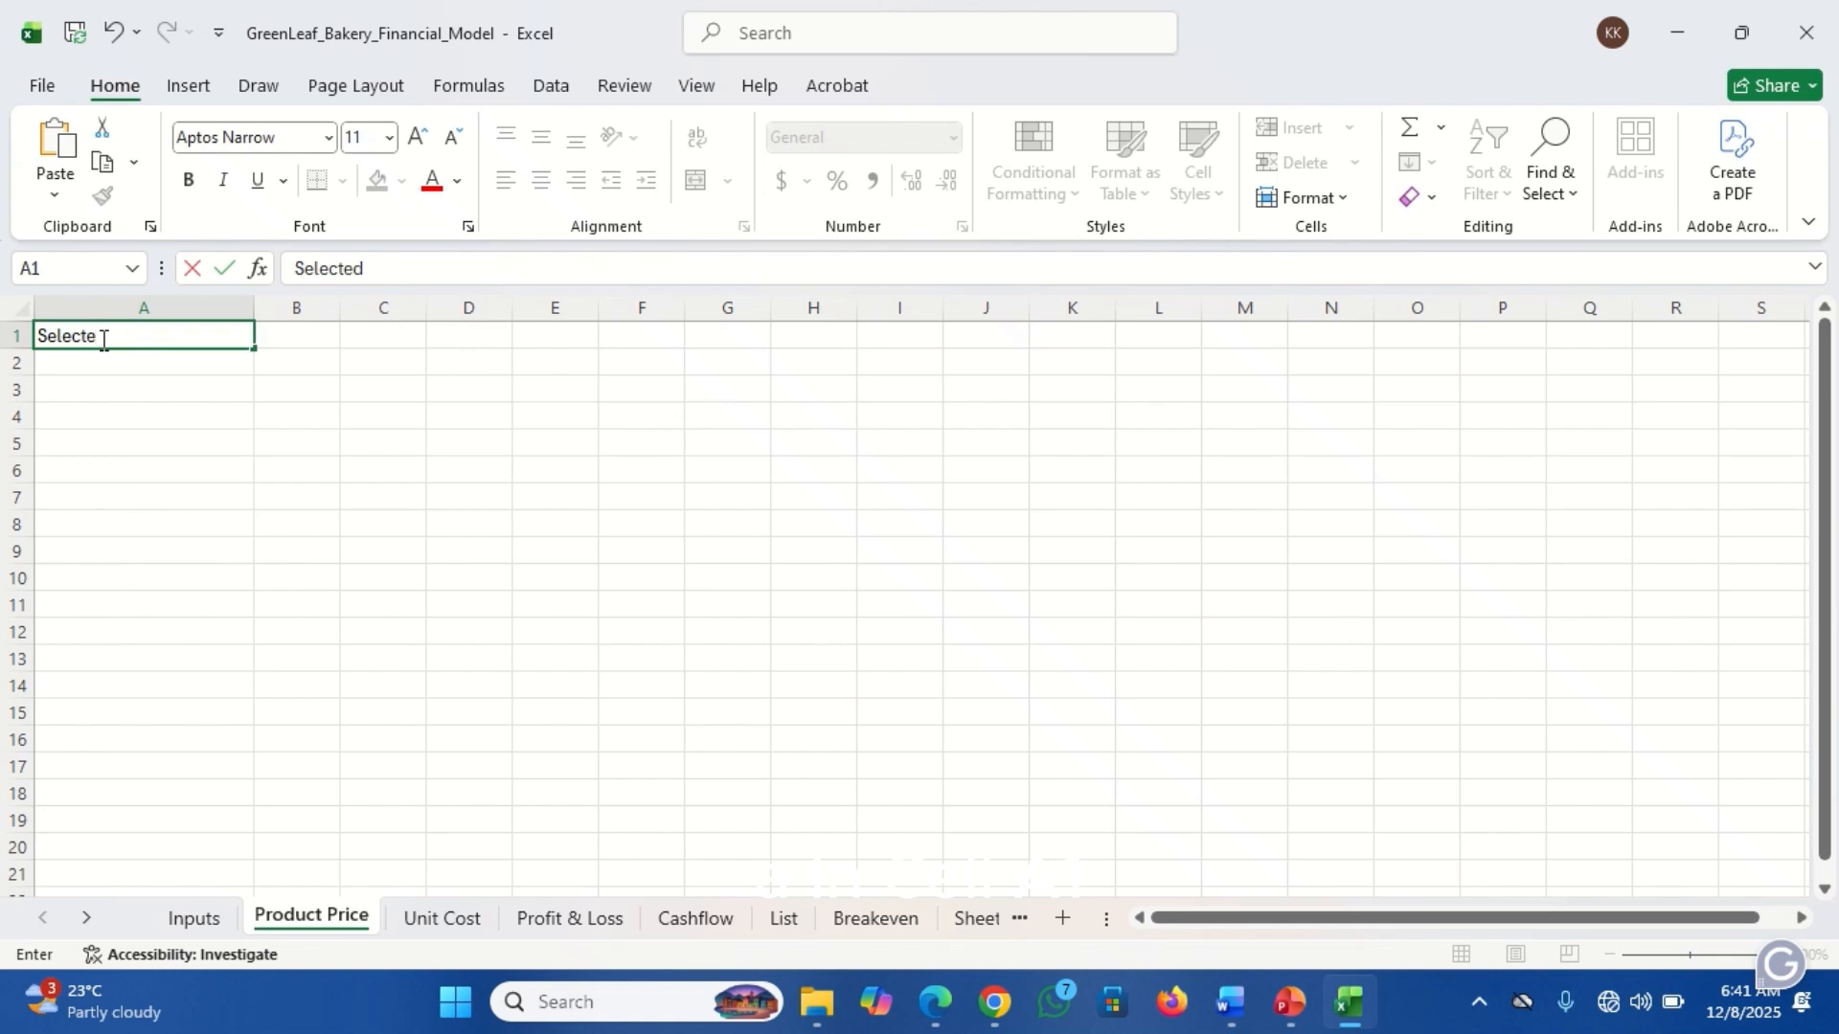
{"action": "type", "text": " Product"}
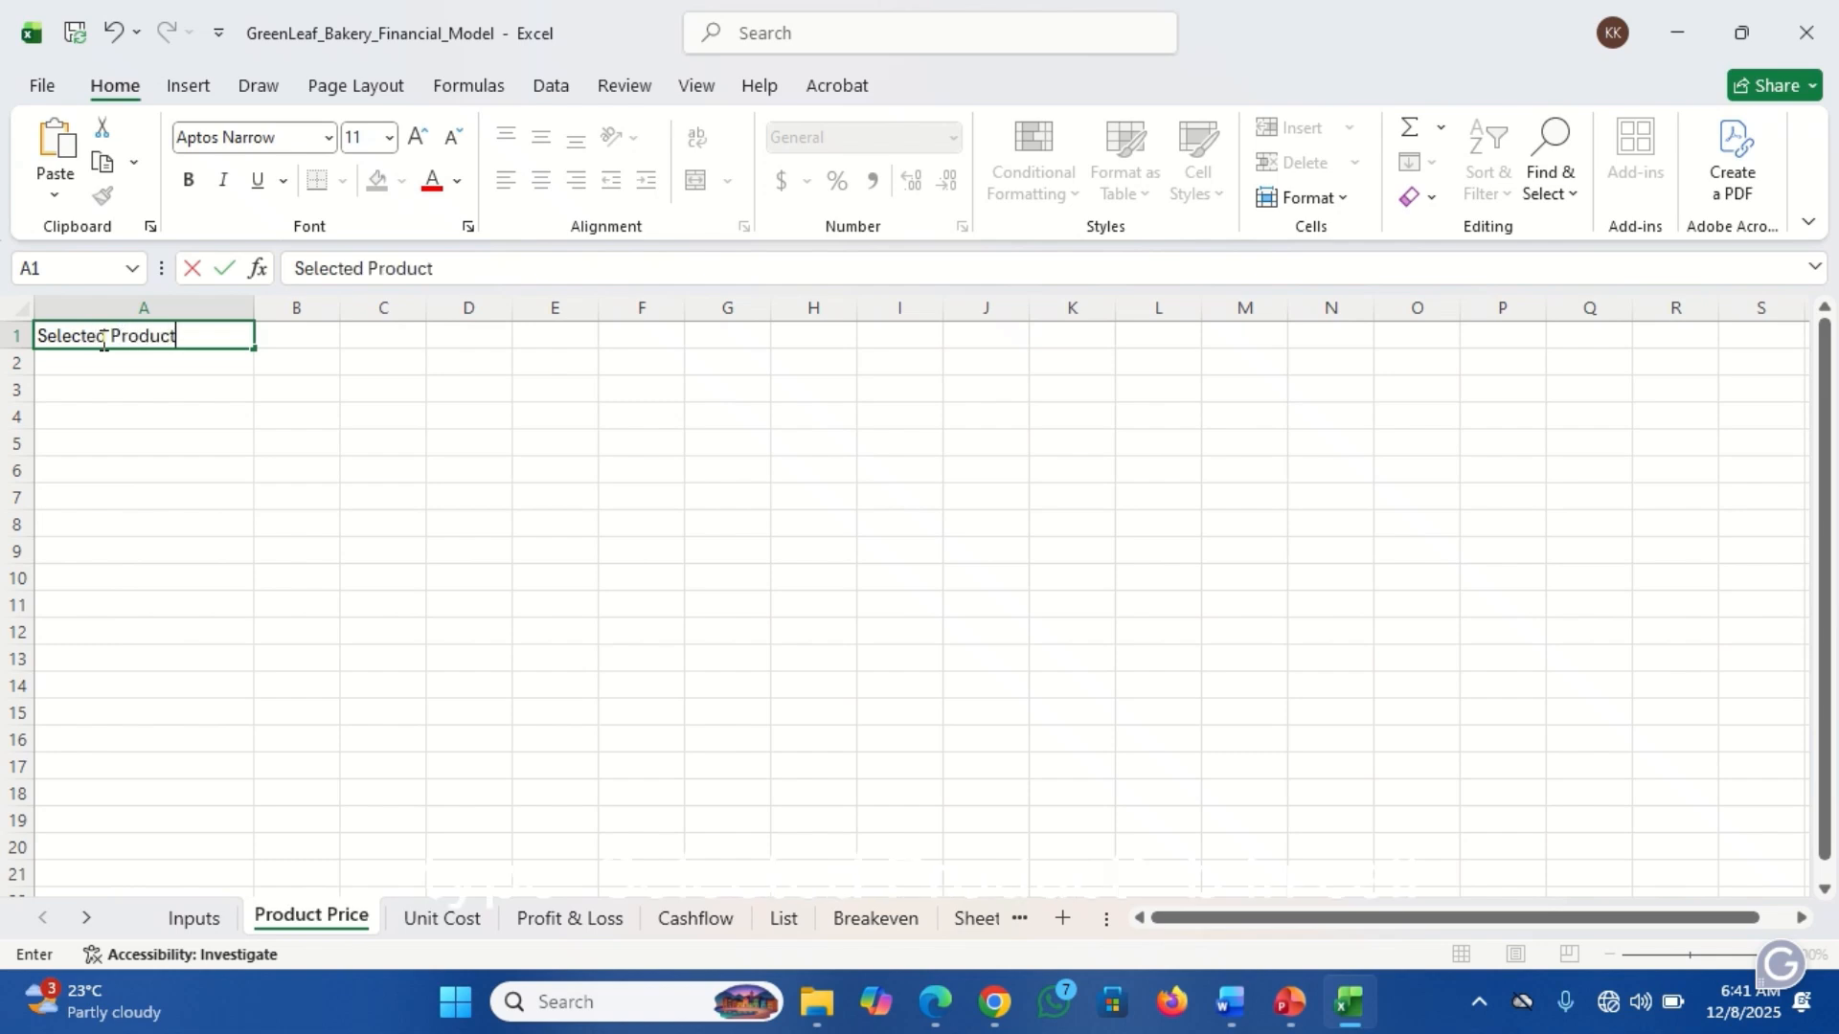
{"action": "key", "text": "Tab"}
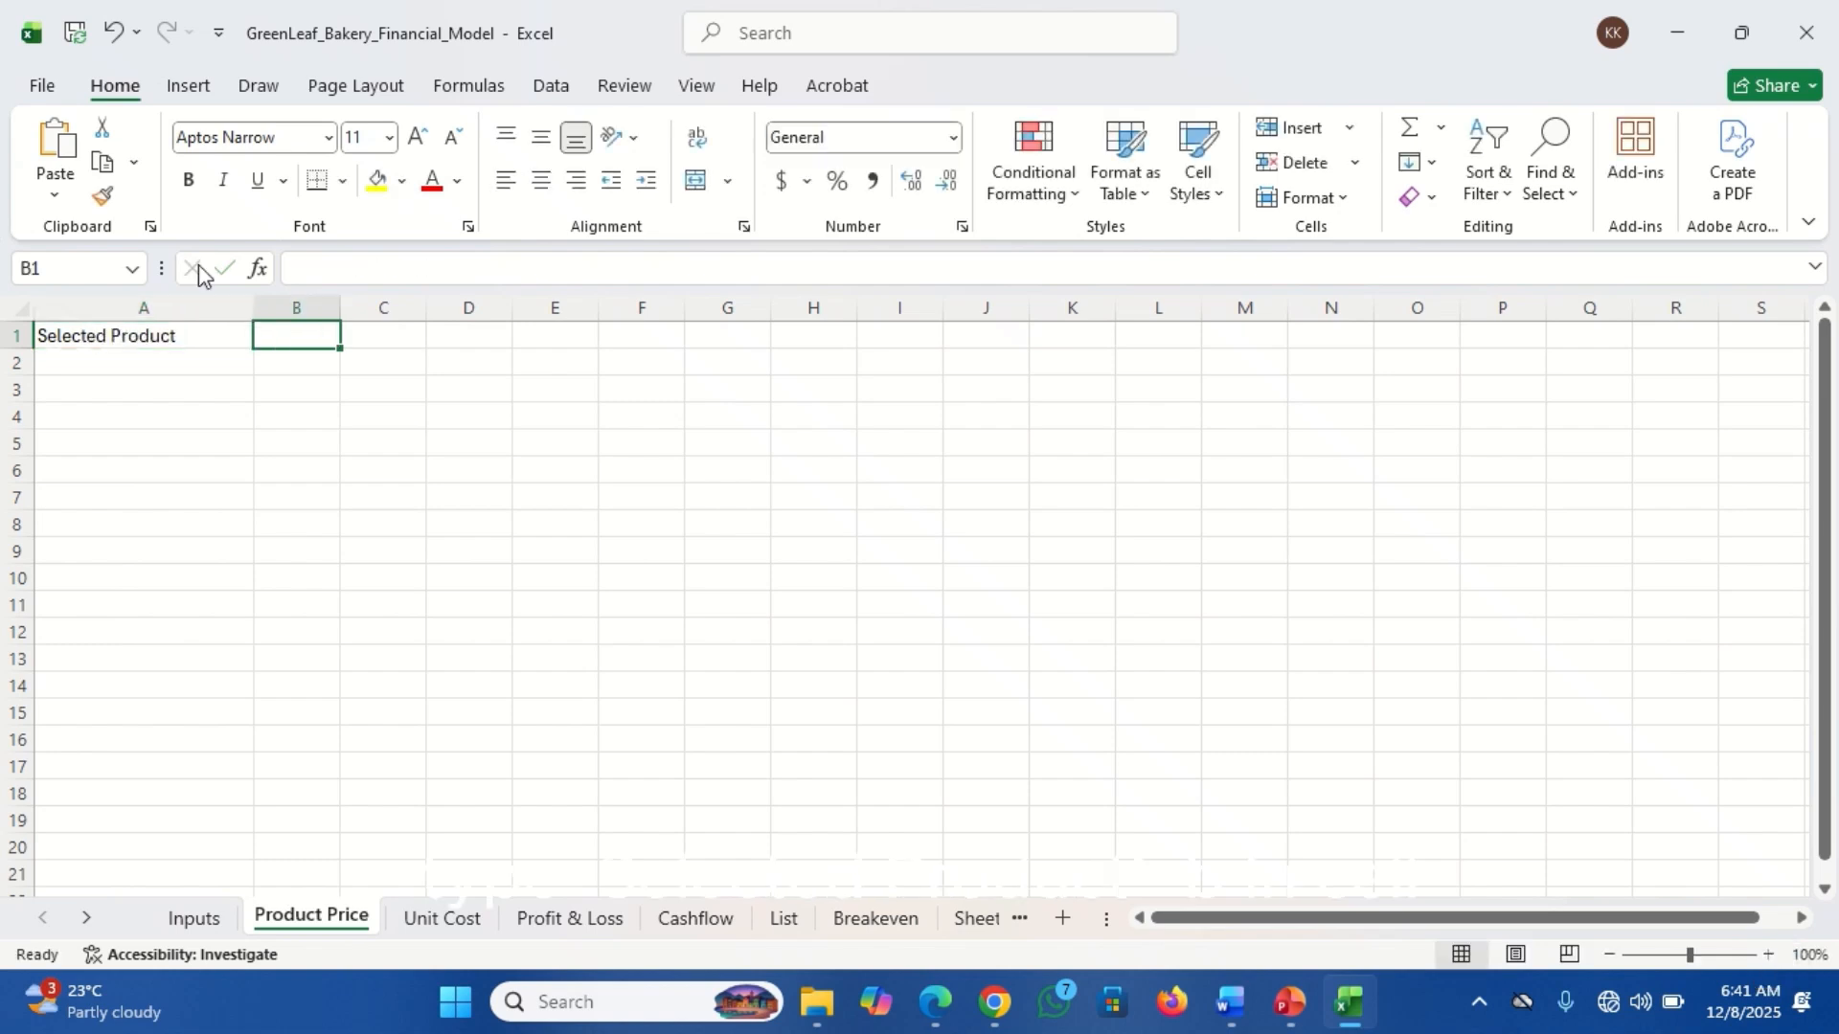
{"action": "left_click", "coordinate": [375, 182]}
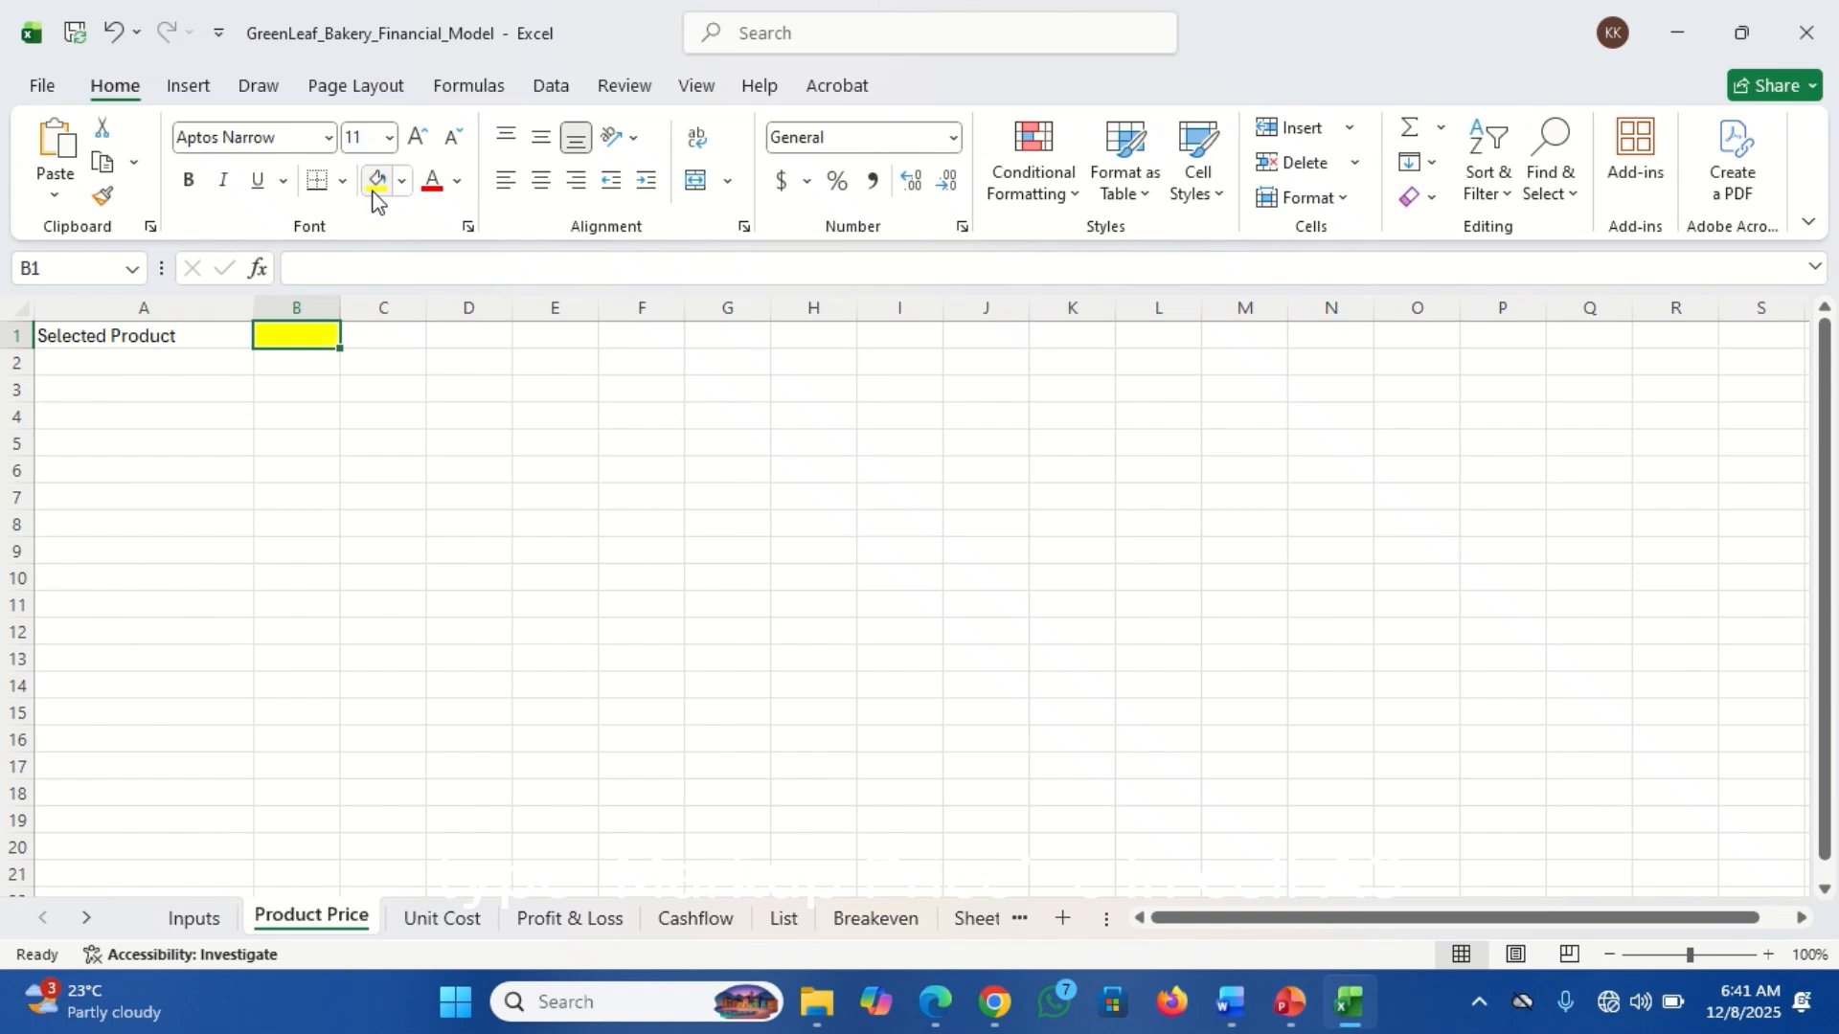
{"action": "left_click_drag", "start_coordinate": [335, 298], "coordinate": [480, 305]}
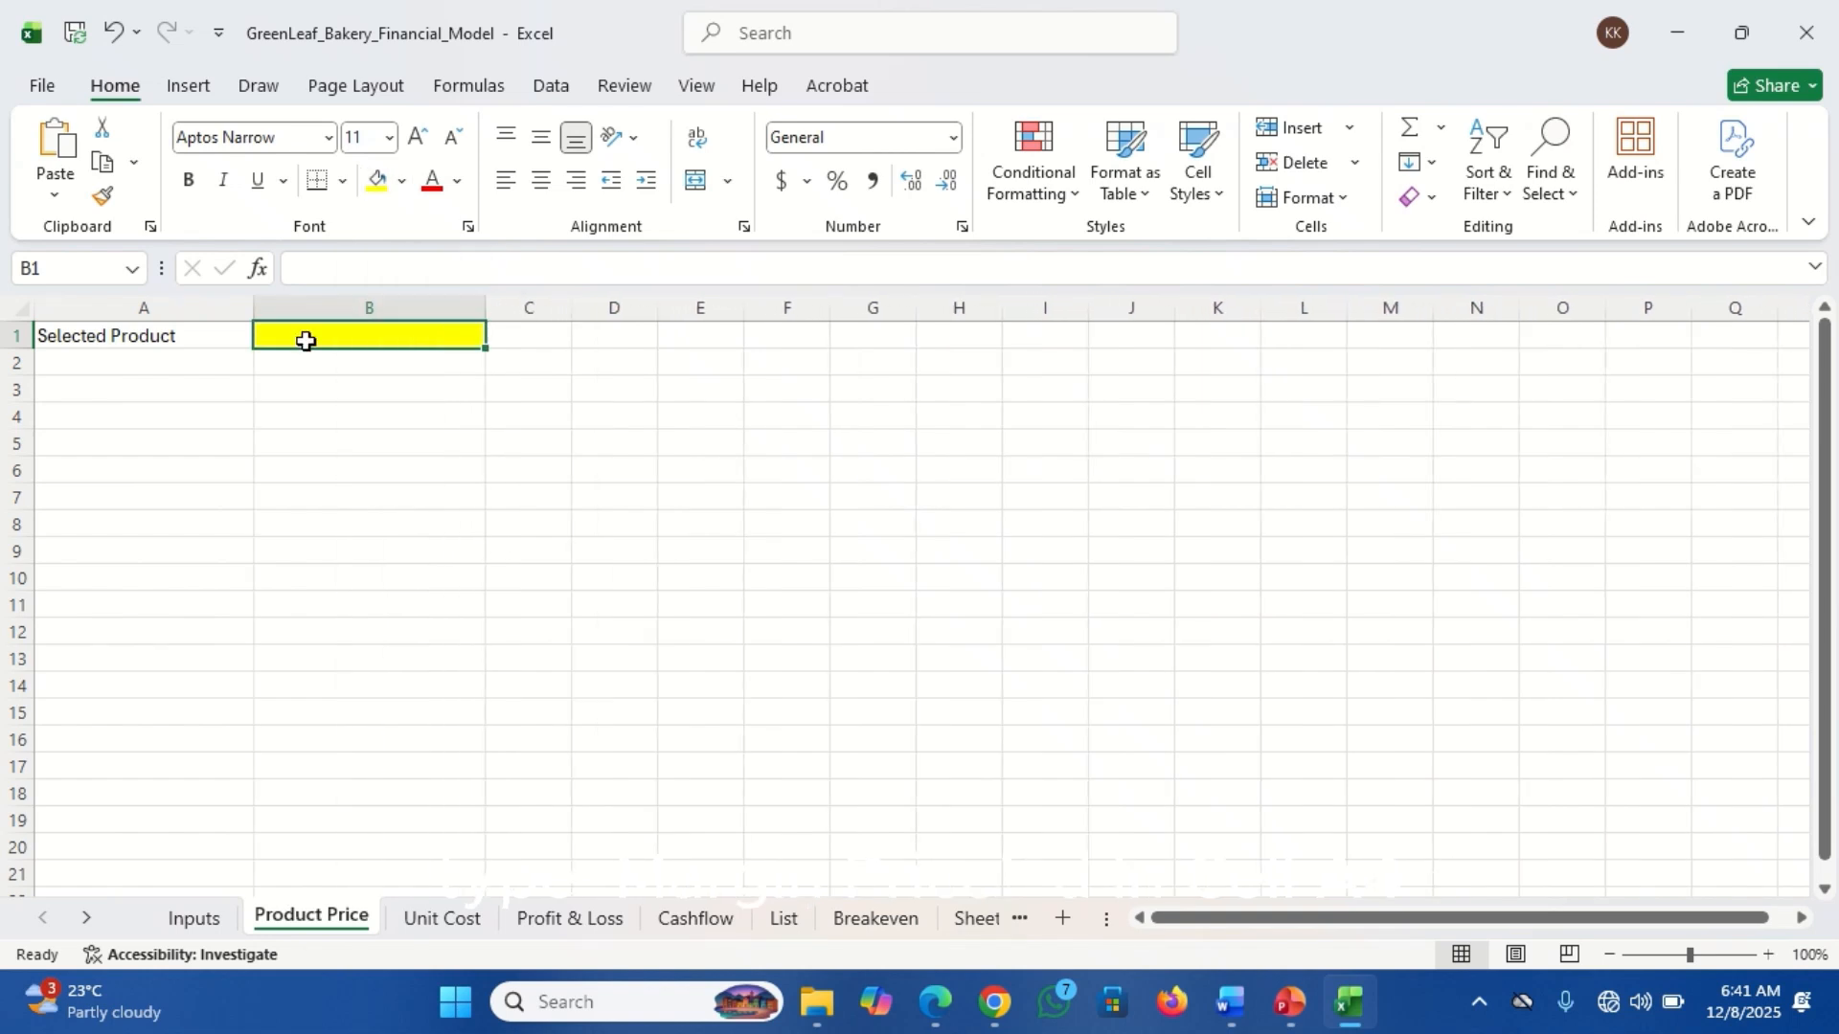
Enter the labels "Markup Price", "Margin Price" and "Price Difference" in cells A2 to A4.
{"action": "left_click", "coordinate": [160, 364]}
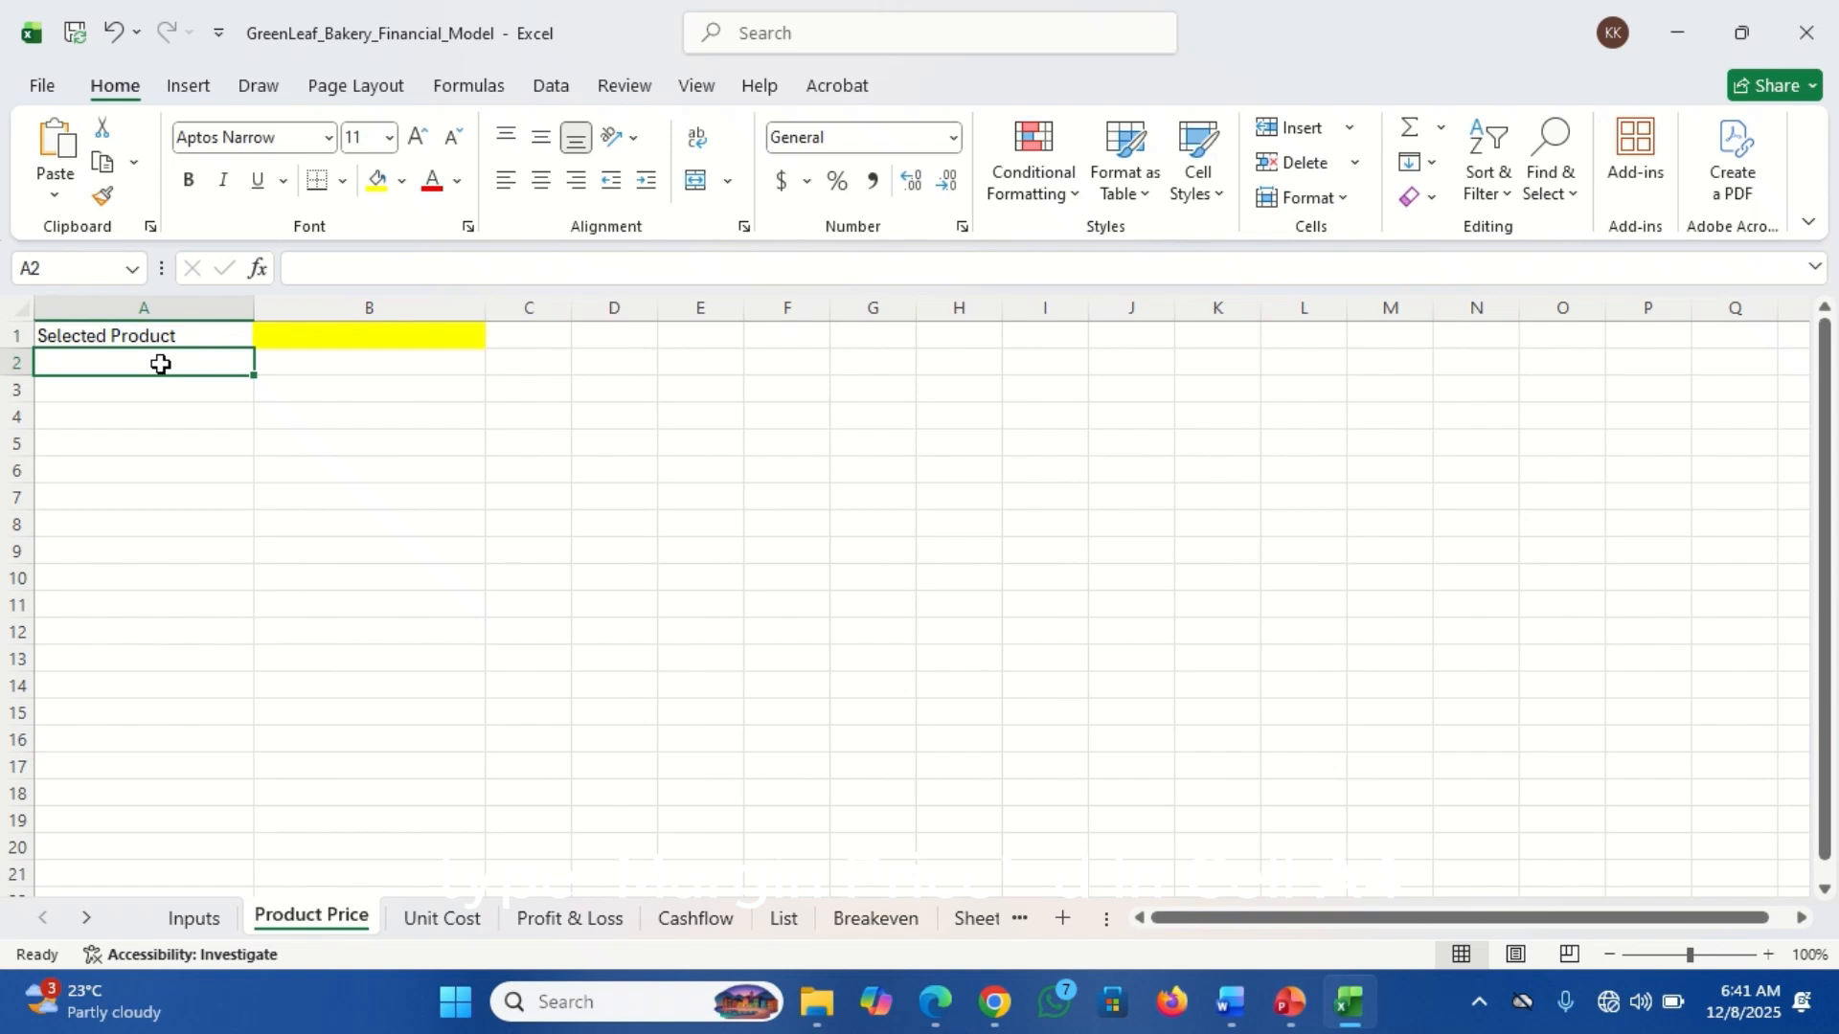
{"action": "type", "text": "Markup Price"}
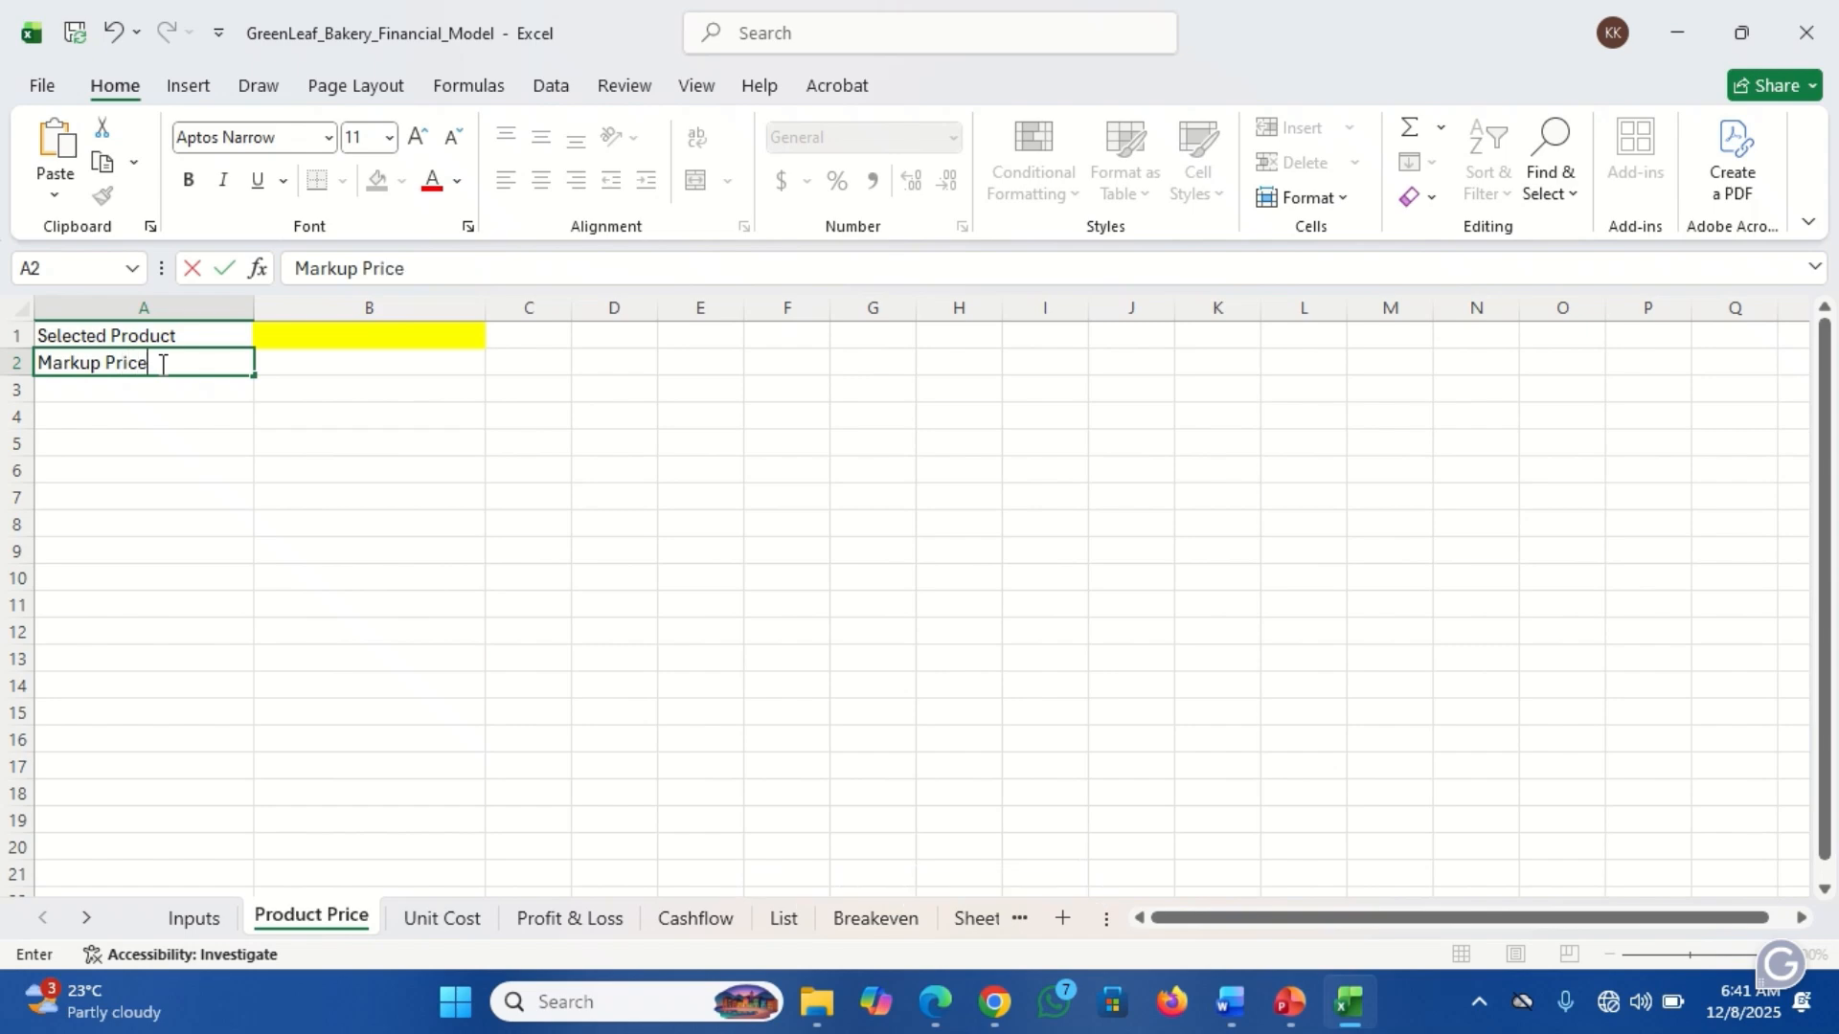
{"action": "key", "text": "Return"}
{"action": "type", "text": "M"}
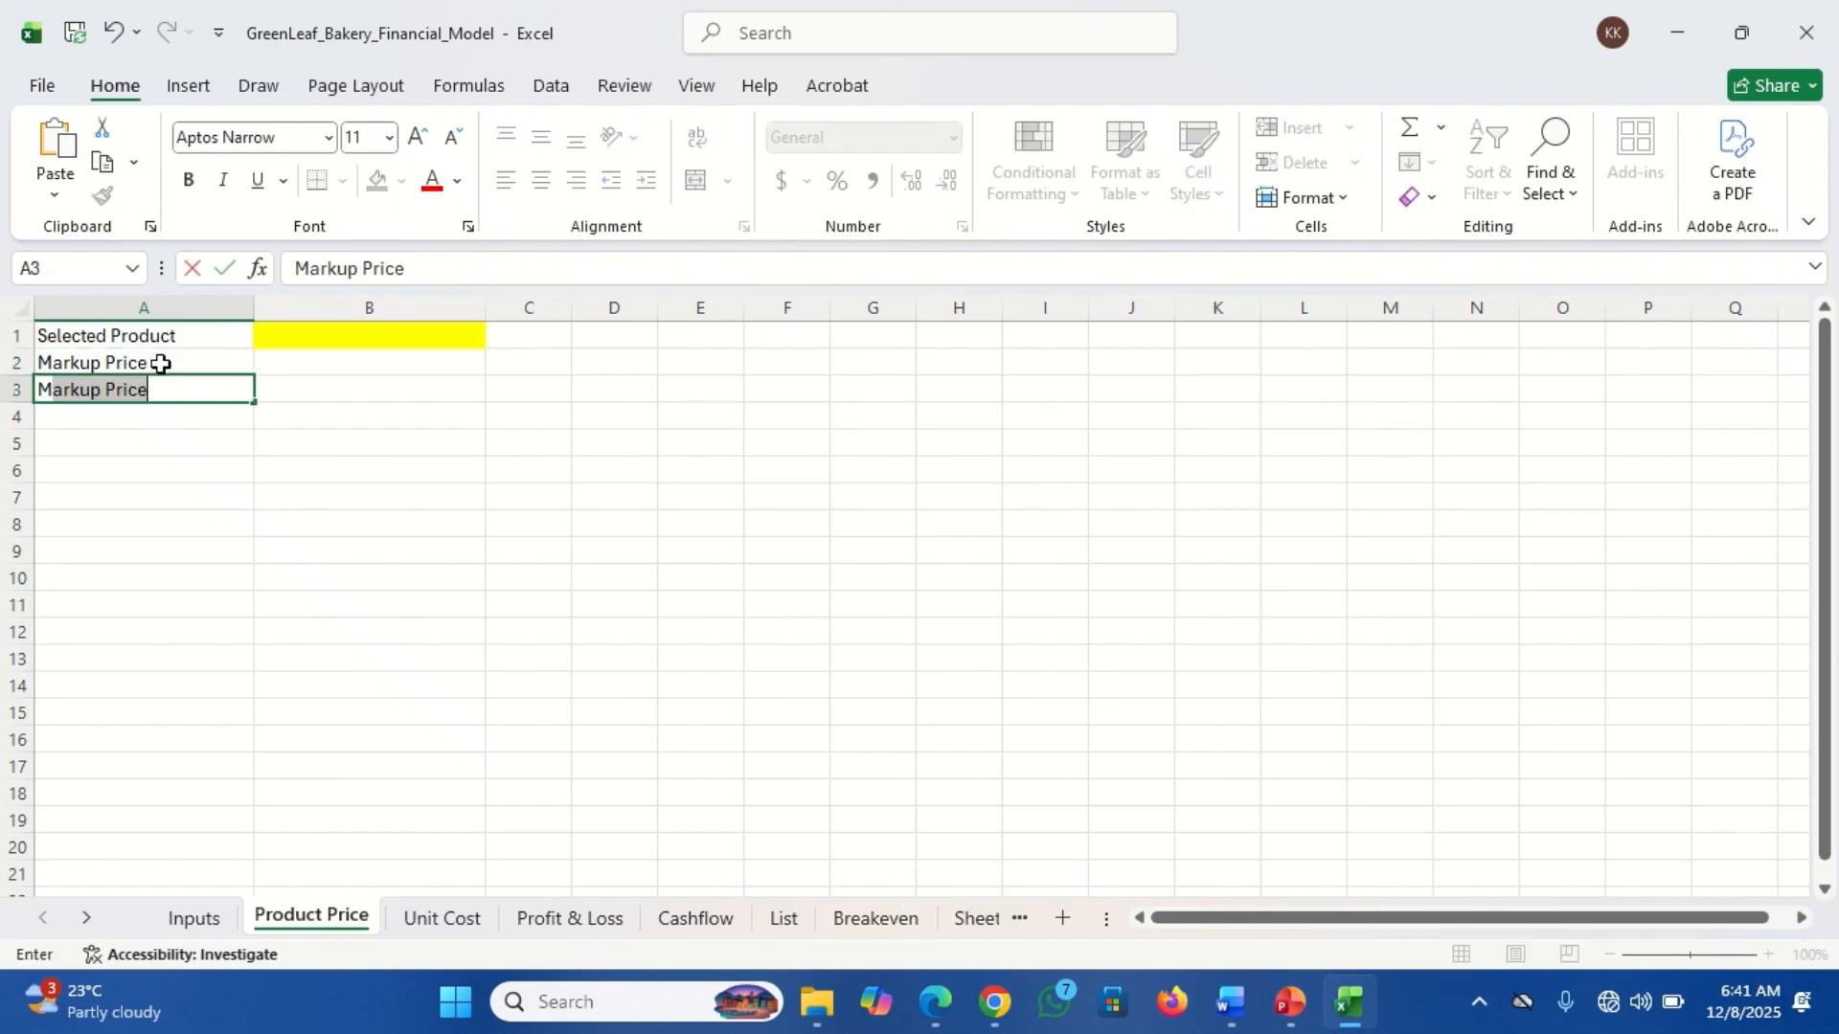
{"action": "type", "text": "argin Price"}
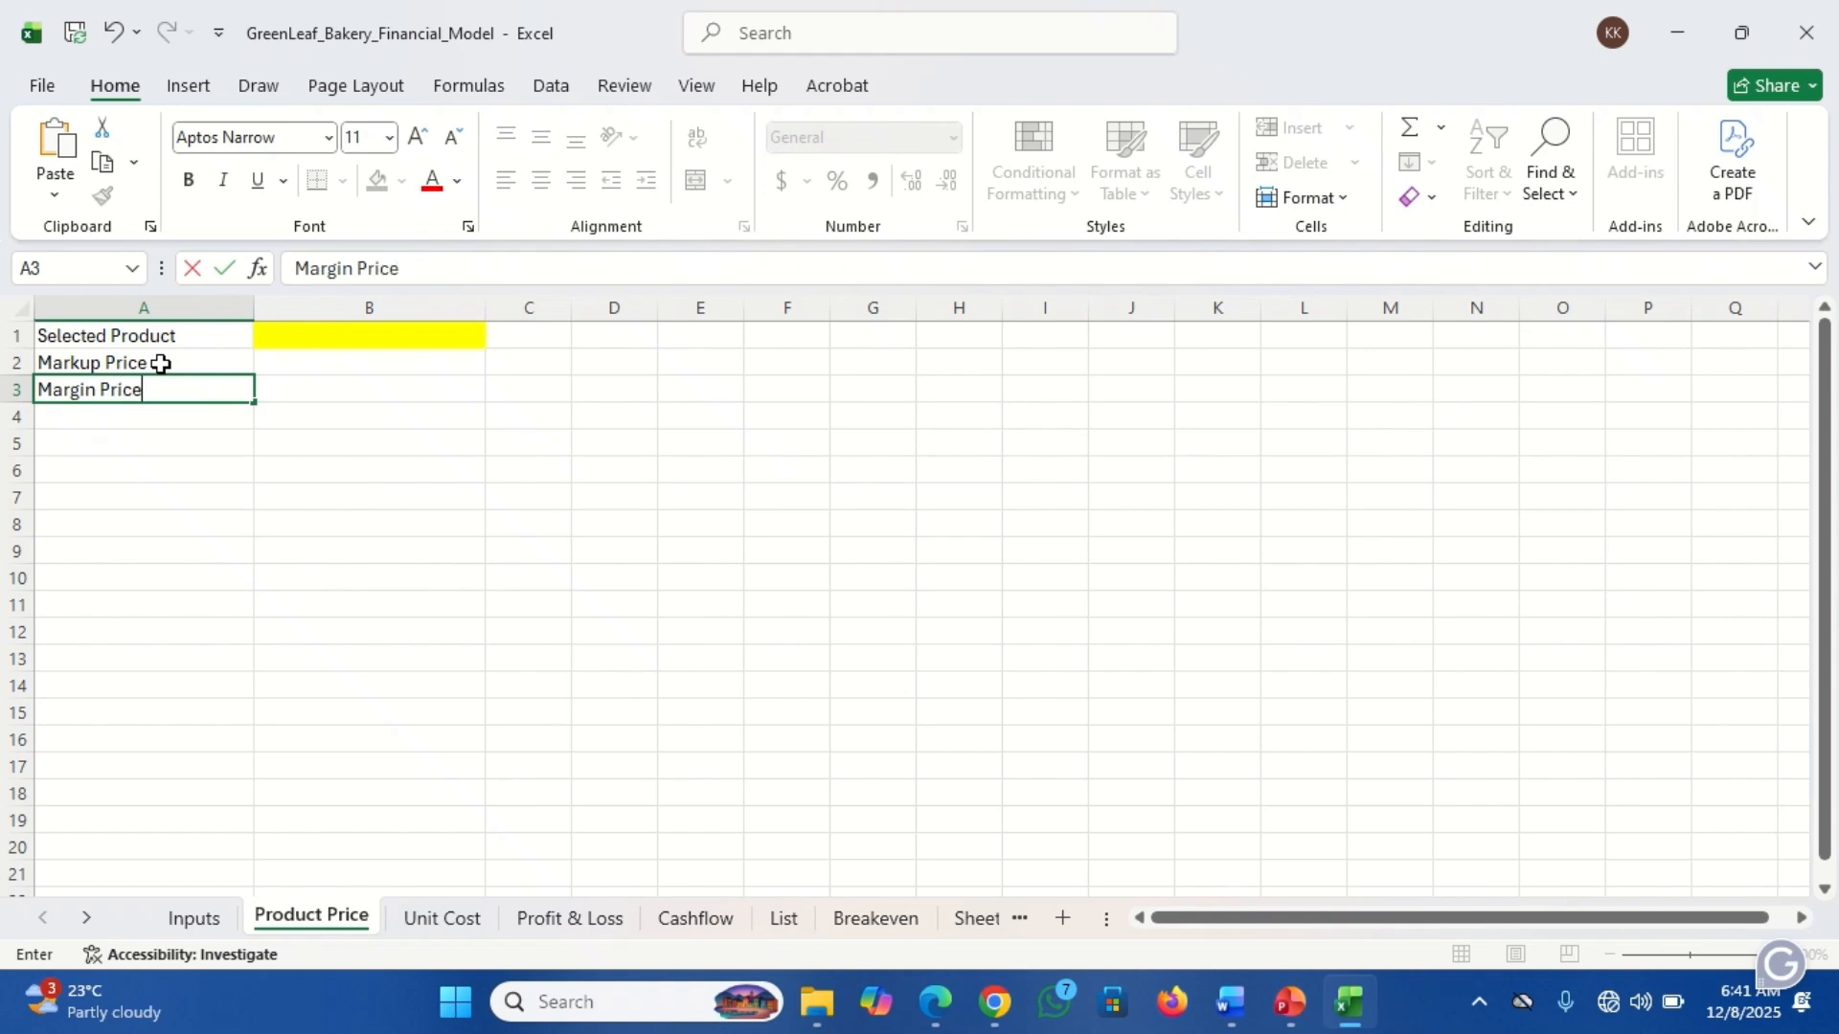
{"action": "key", "text": "Return"}
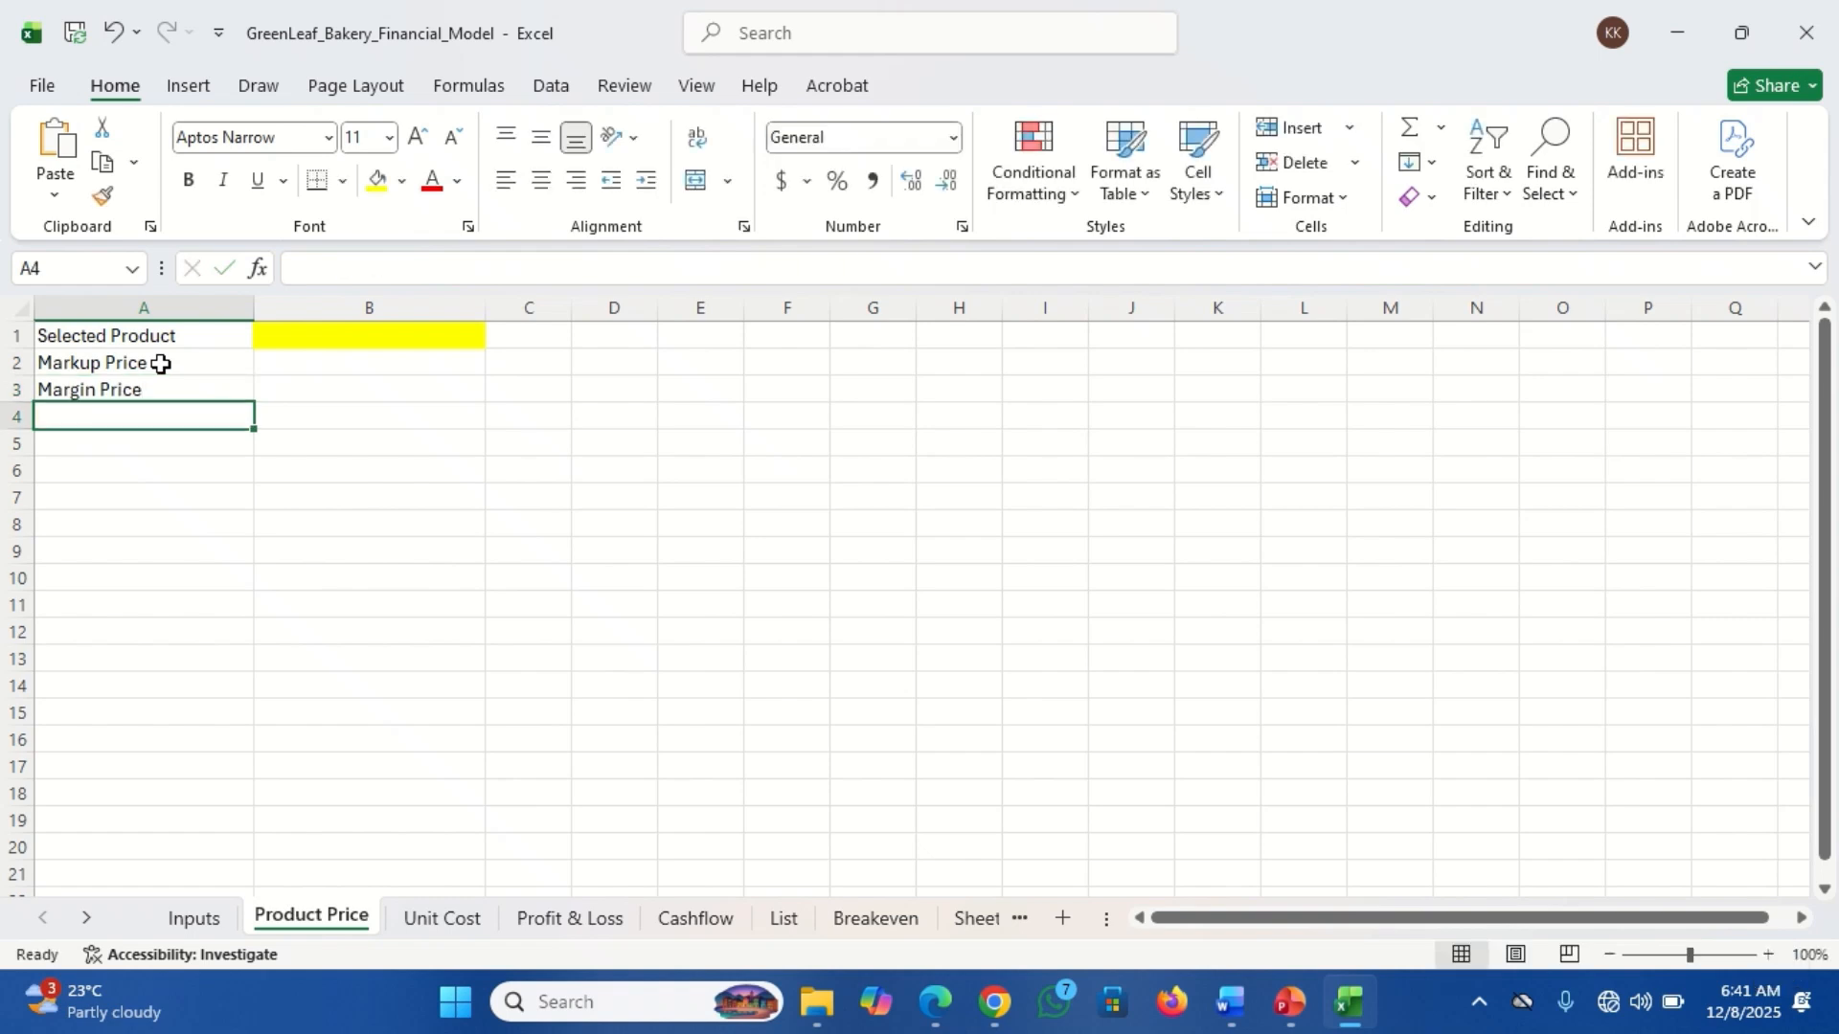
{"action": "type", "text": "Price Difference"}
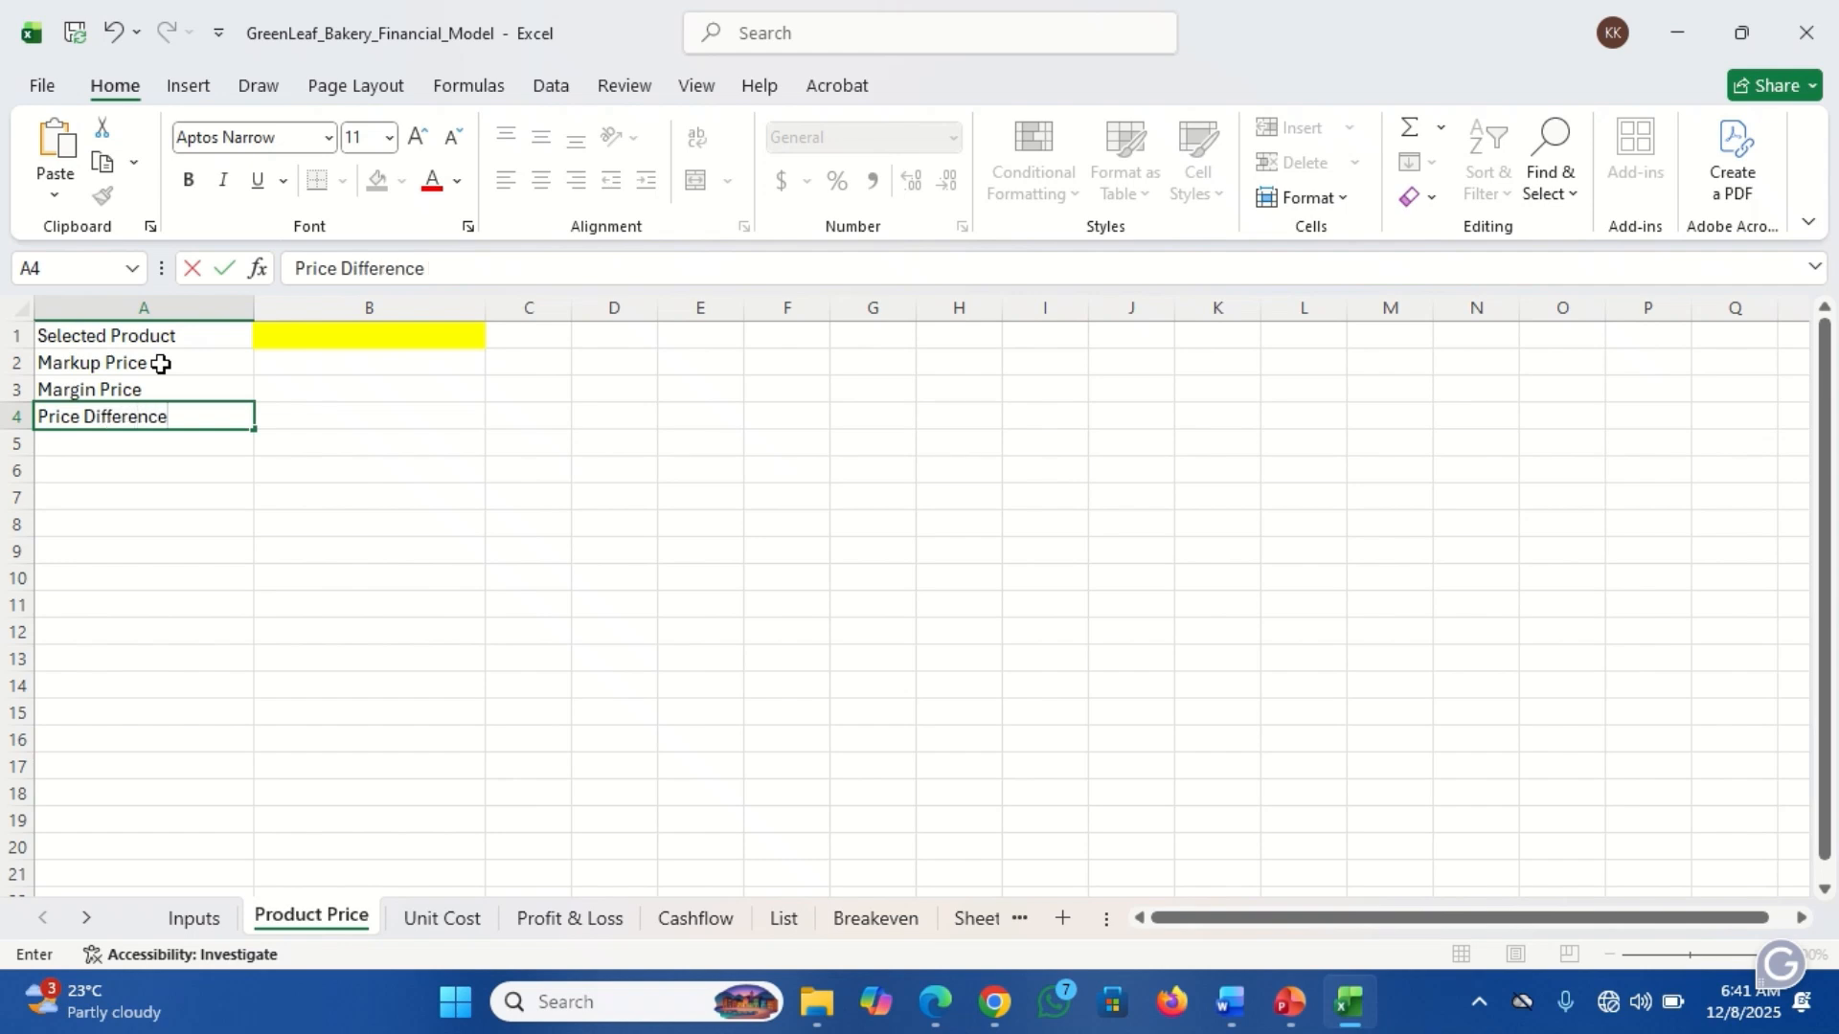
{"action": "key", "text": "Tab"}
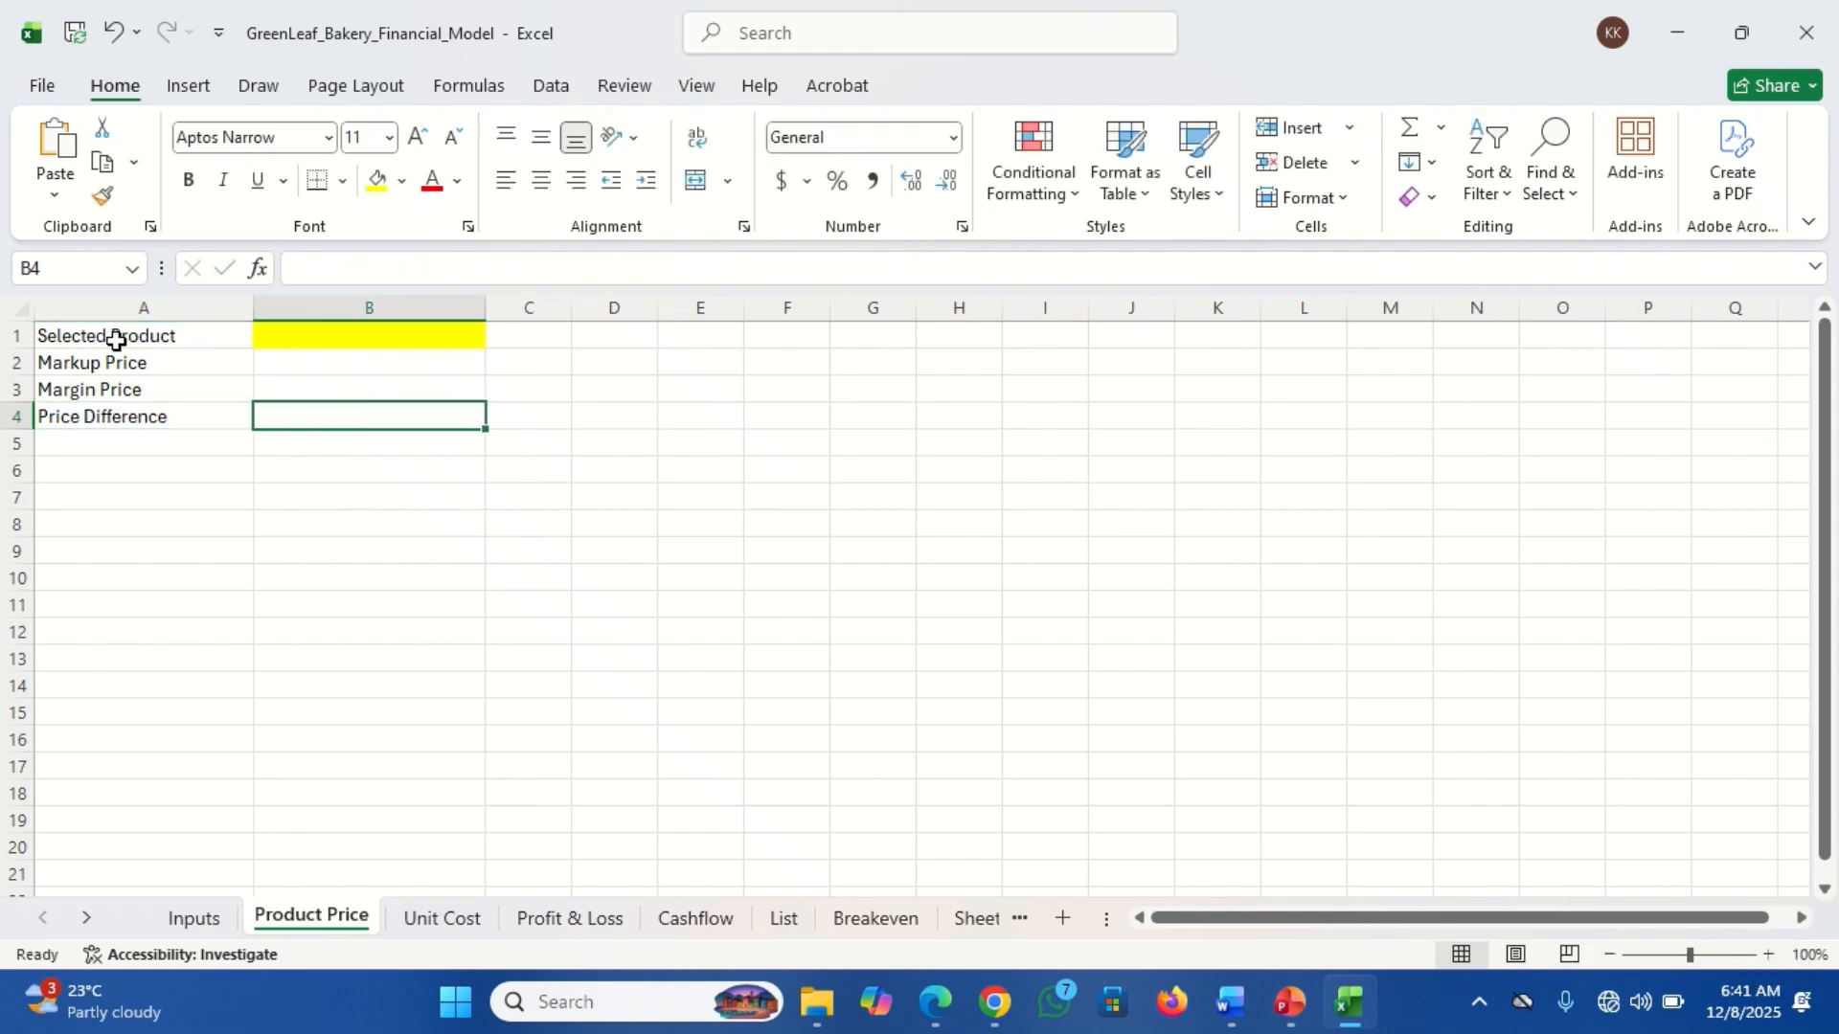
Set the font size of A1:B4 to 18 and make the labels in A1:A4 bold.
{"action": "left_click_drag", "start_coordinate": [108, 337], "coordinate": [354, 410]}
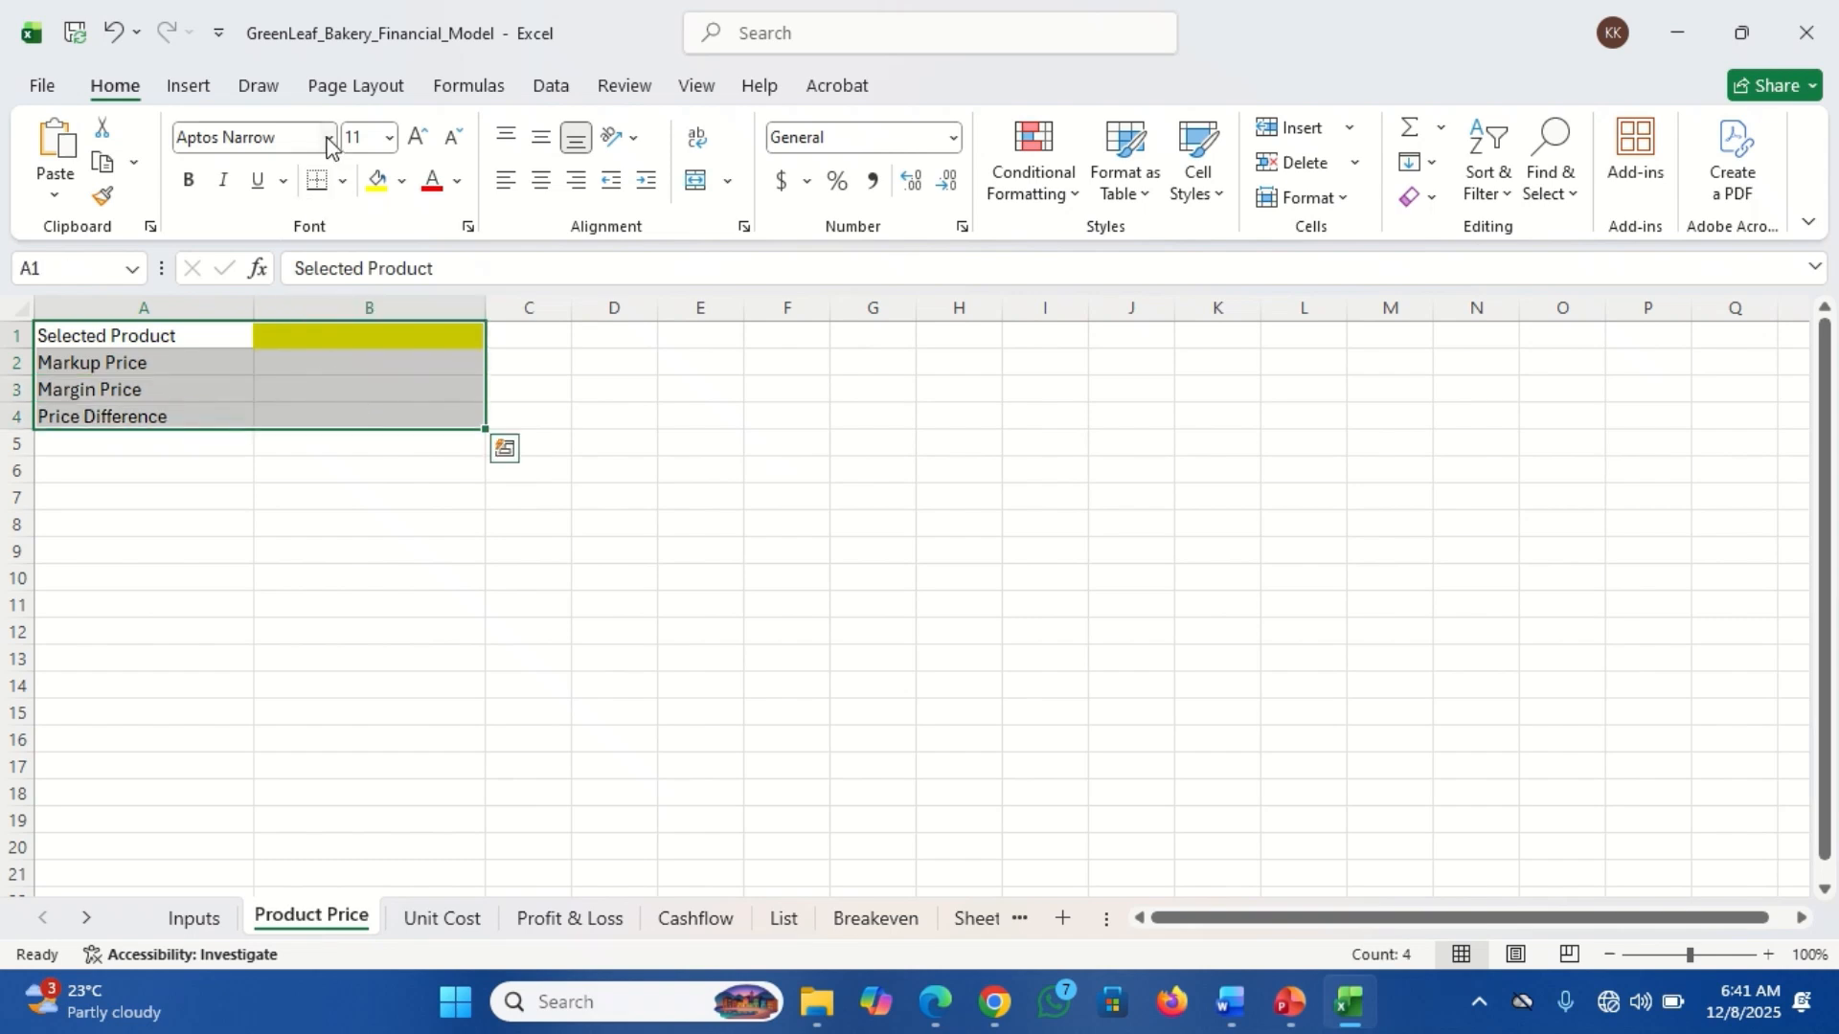
{"action": "left_click", "coordinate": [390, 143]}
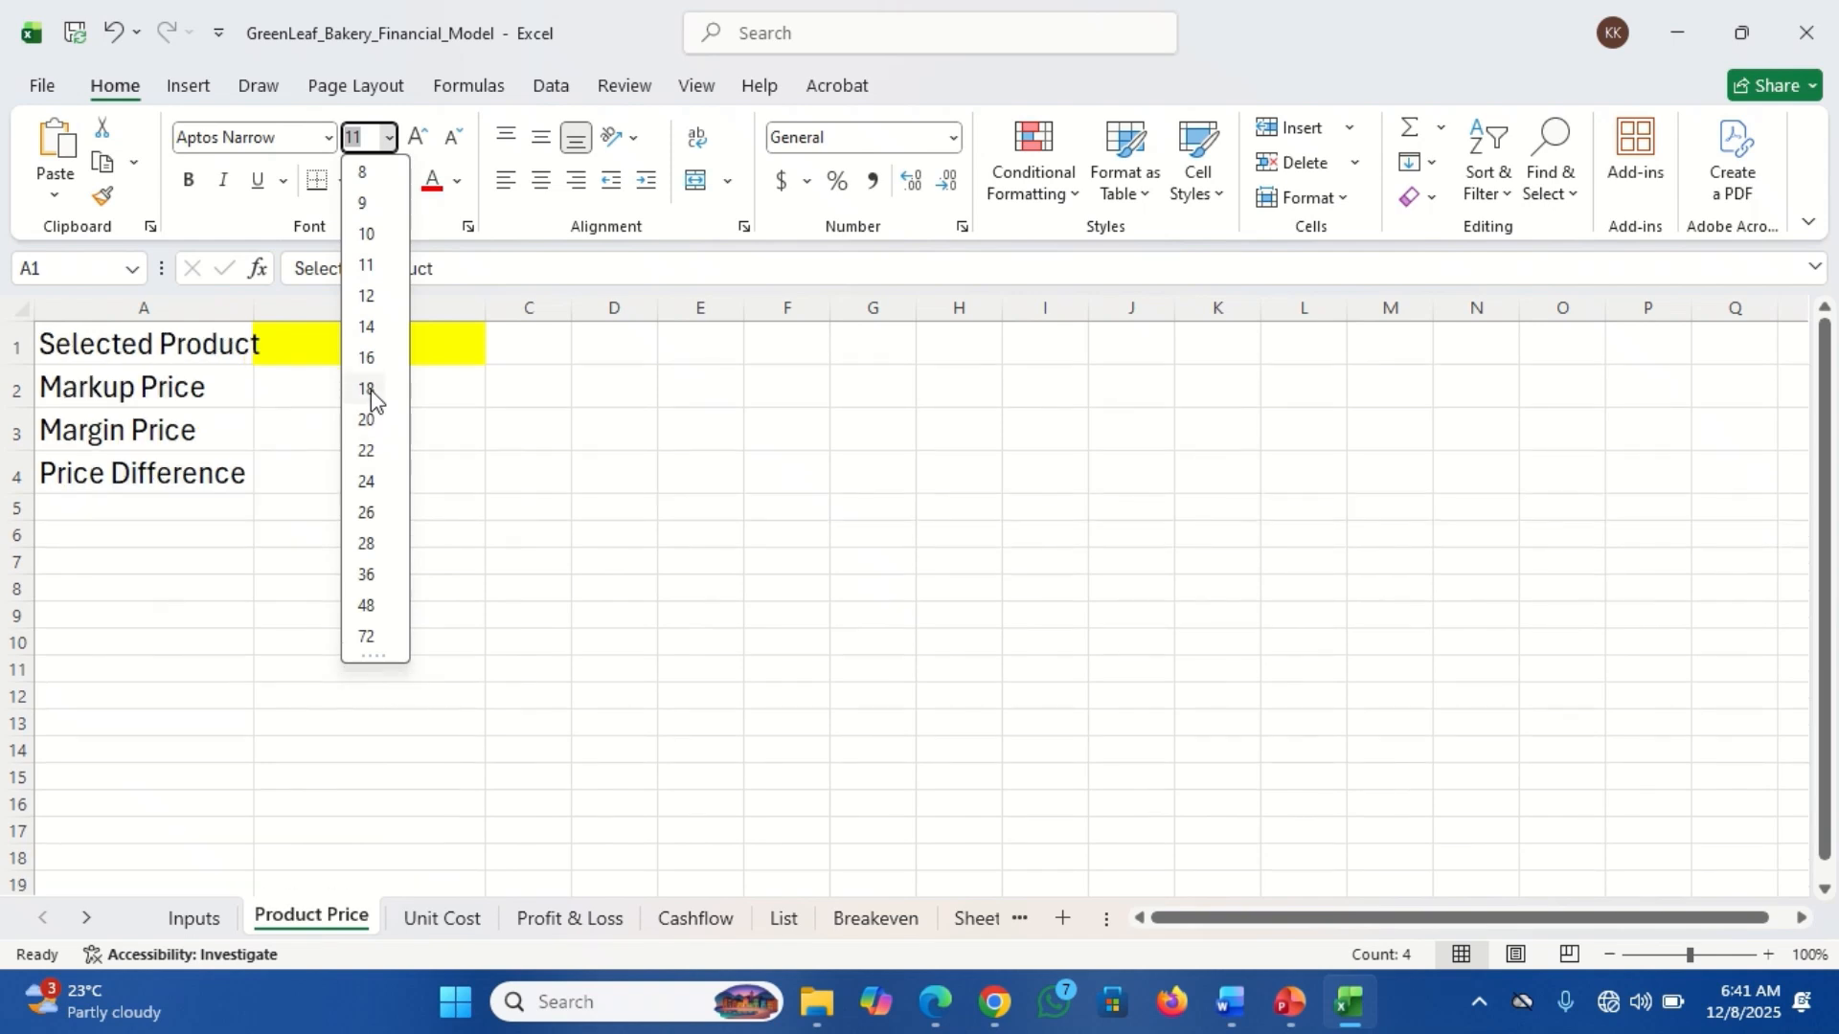
{"action": "left_click", "coordinate": [368, 389]}
{"action": "left_click_drag", "start_coordinate": [258, 313], "coordinate": [183, 457]}
{"action": "key", "text": "ctrl+b"}
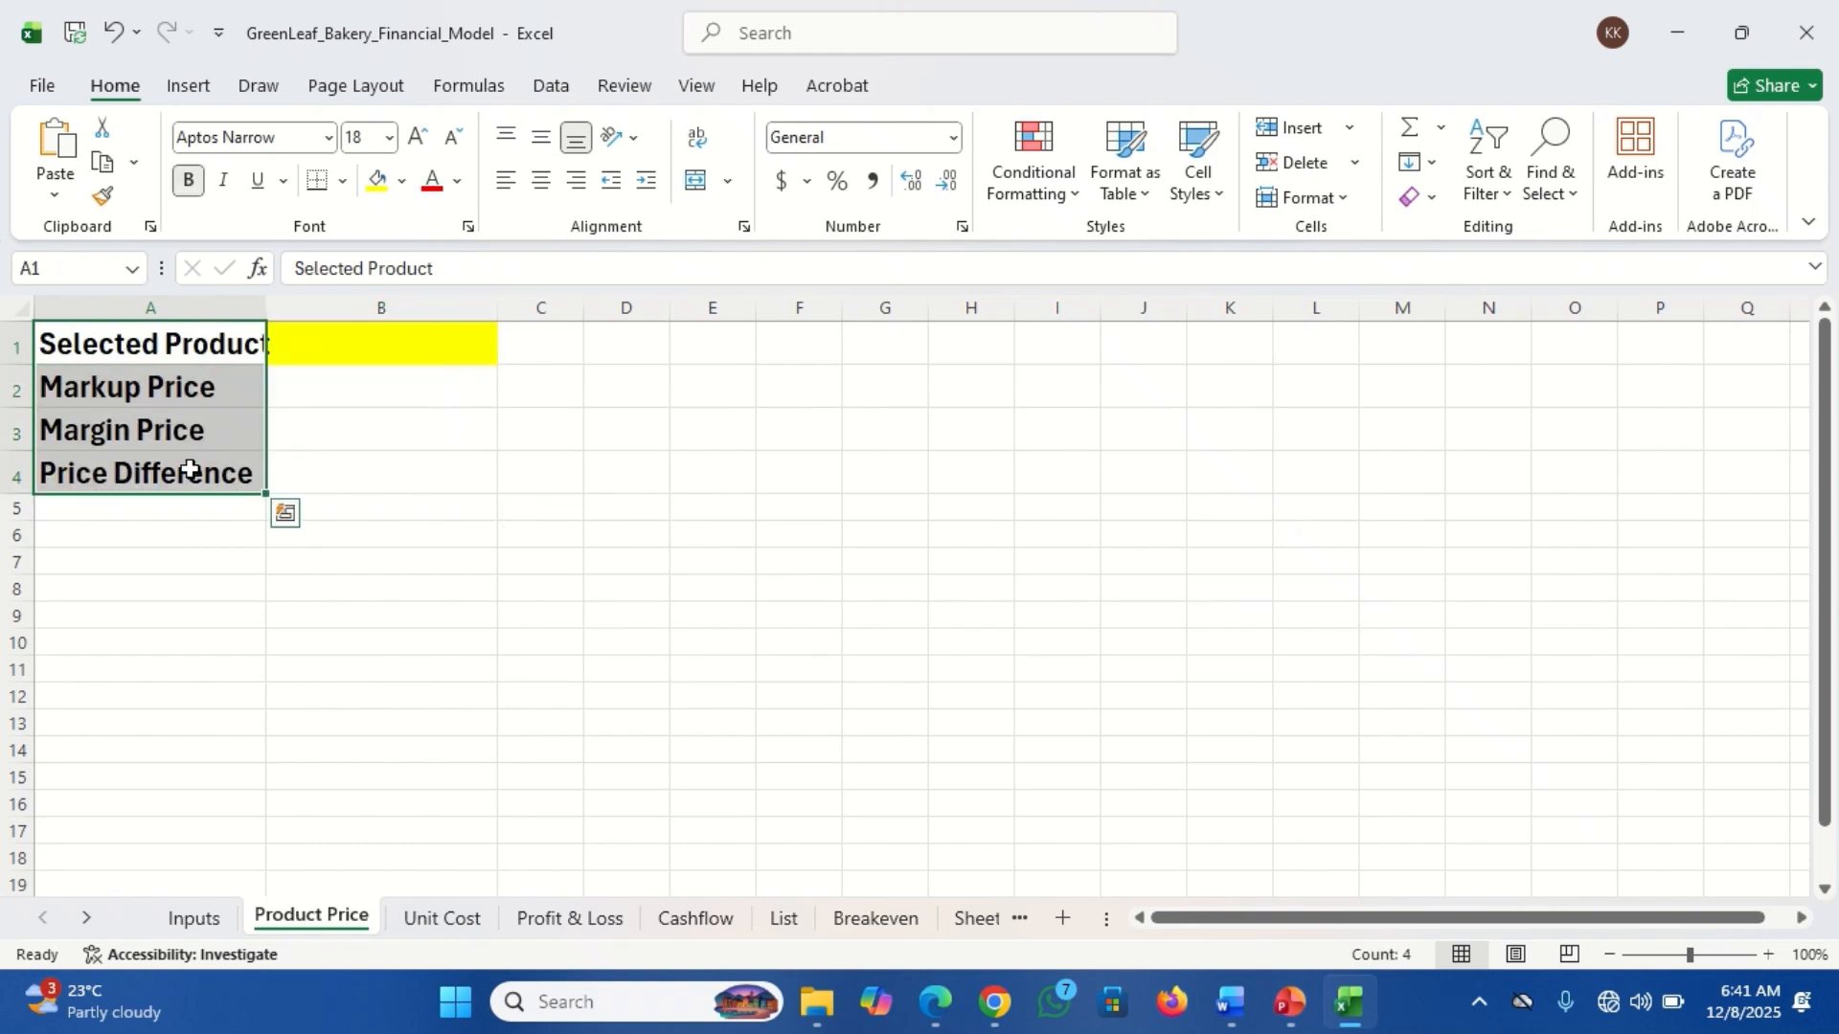
Change the font colour of the "Price Difference" label in A4 to dark green.
{"action": "left_click", "coordinate": [194, 474]}
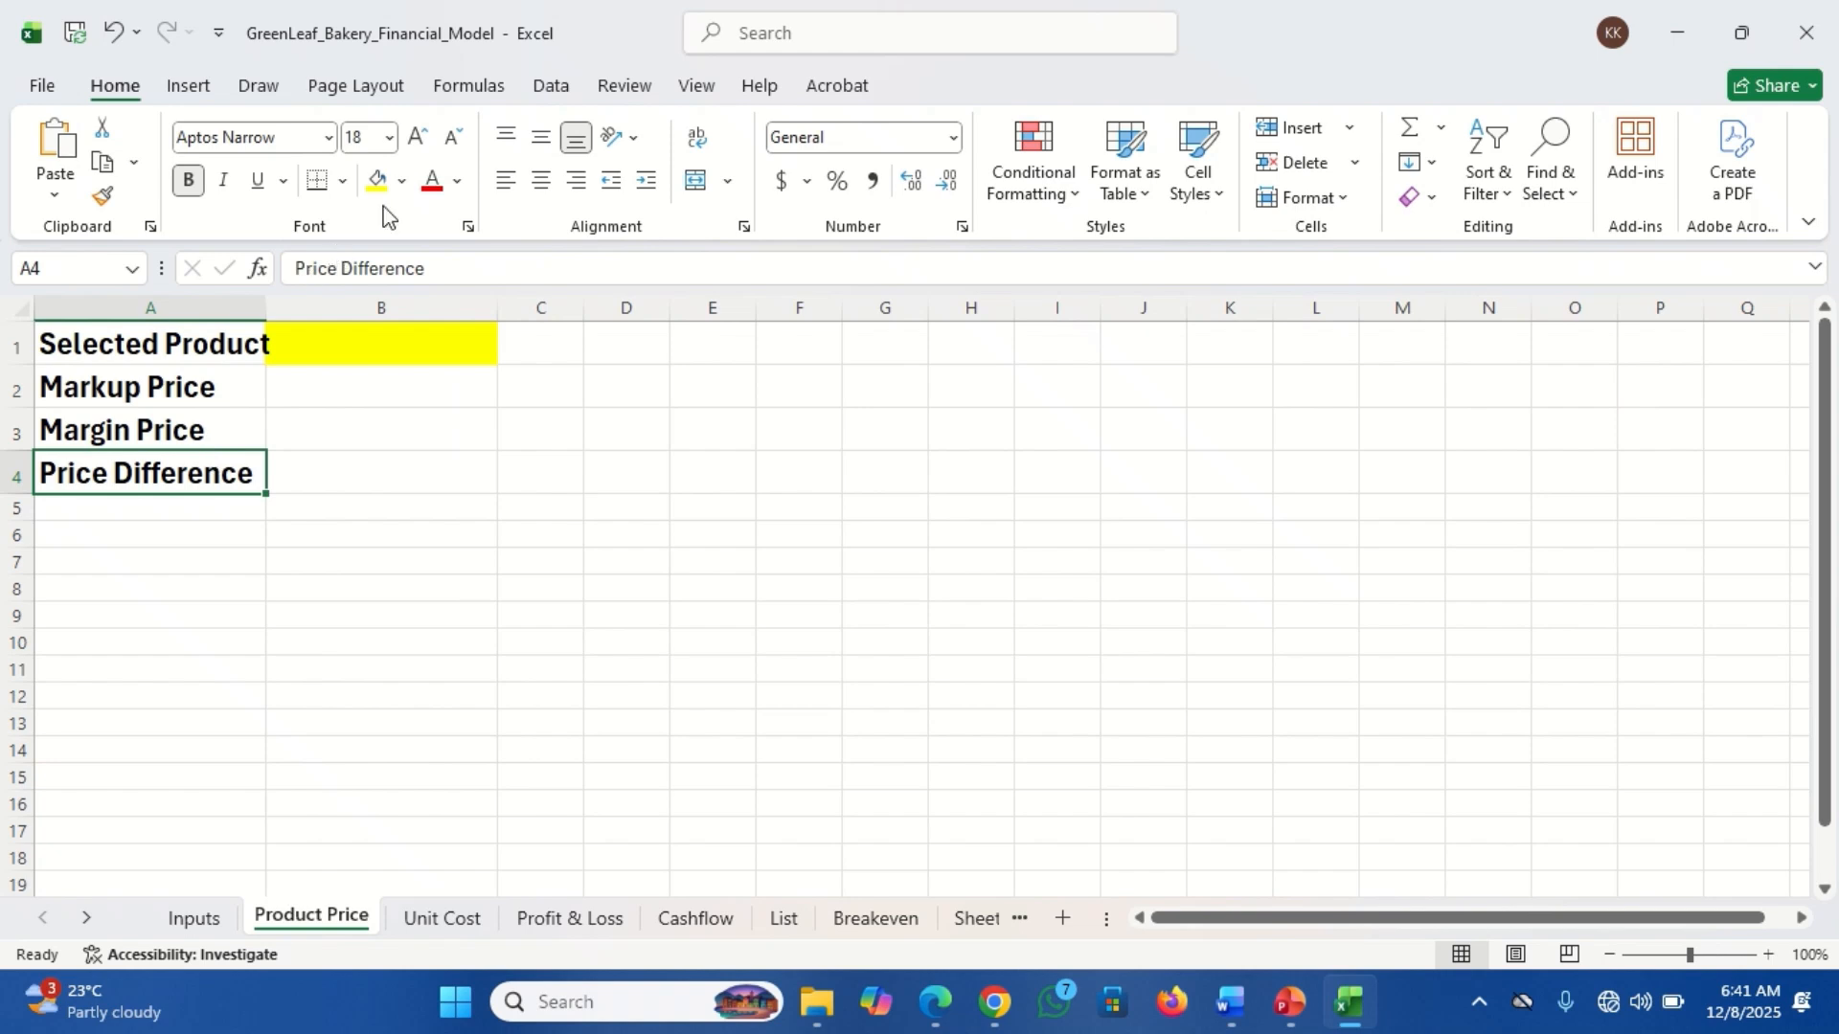
{"action": "left_click", "coordinate": [459, 196]}
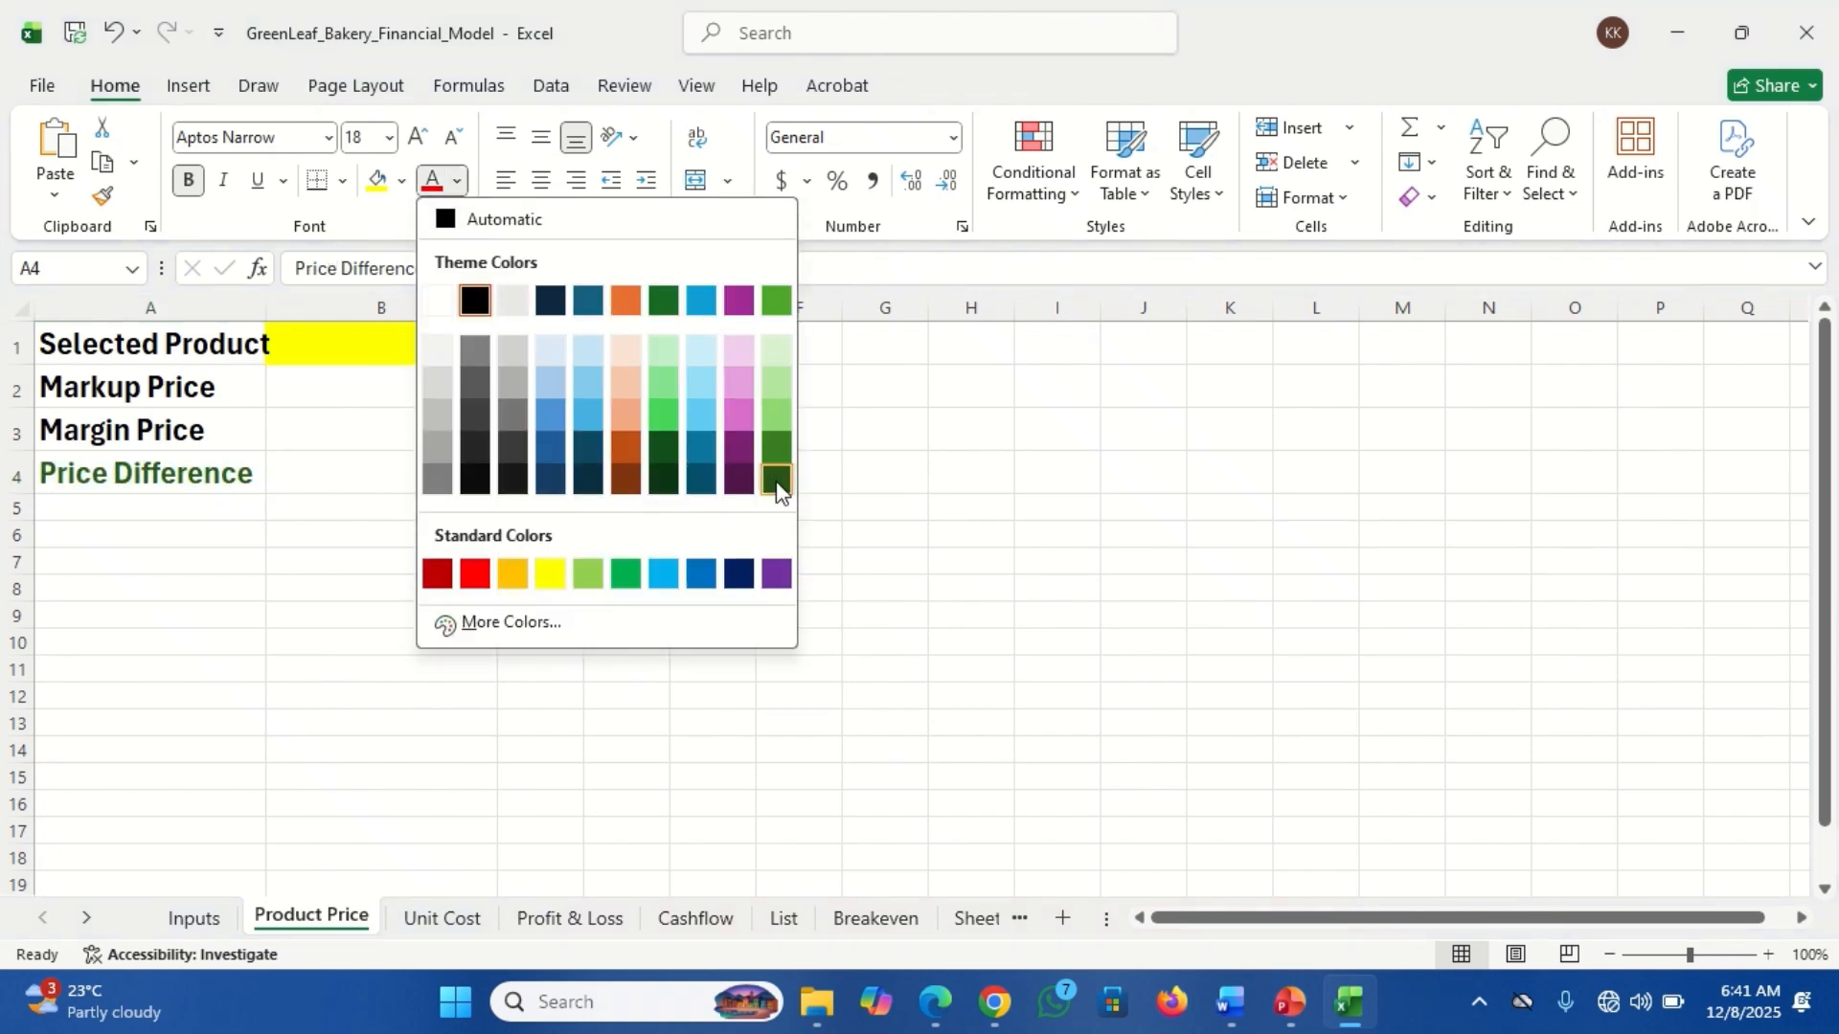
{"action": "left_click", "coordinate": [776, 484]}
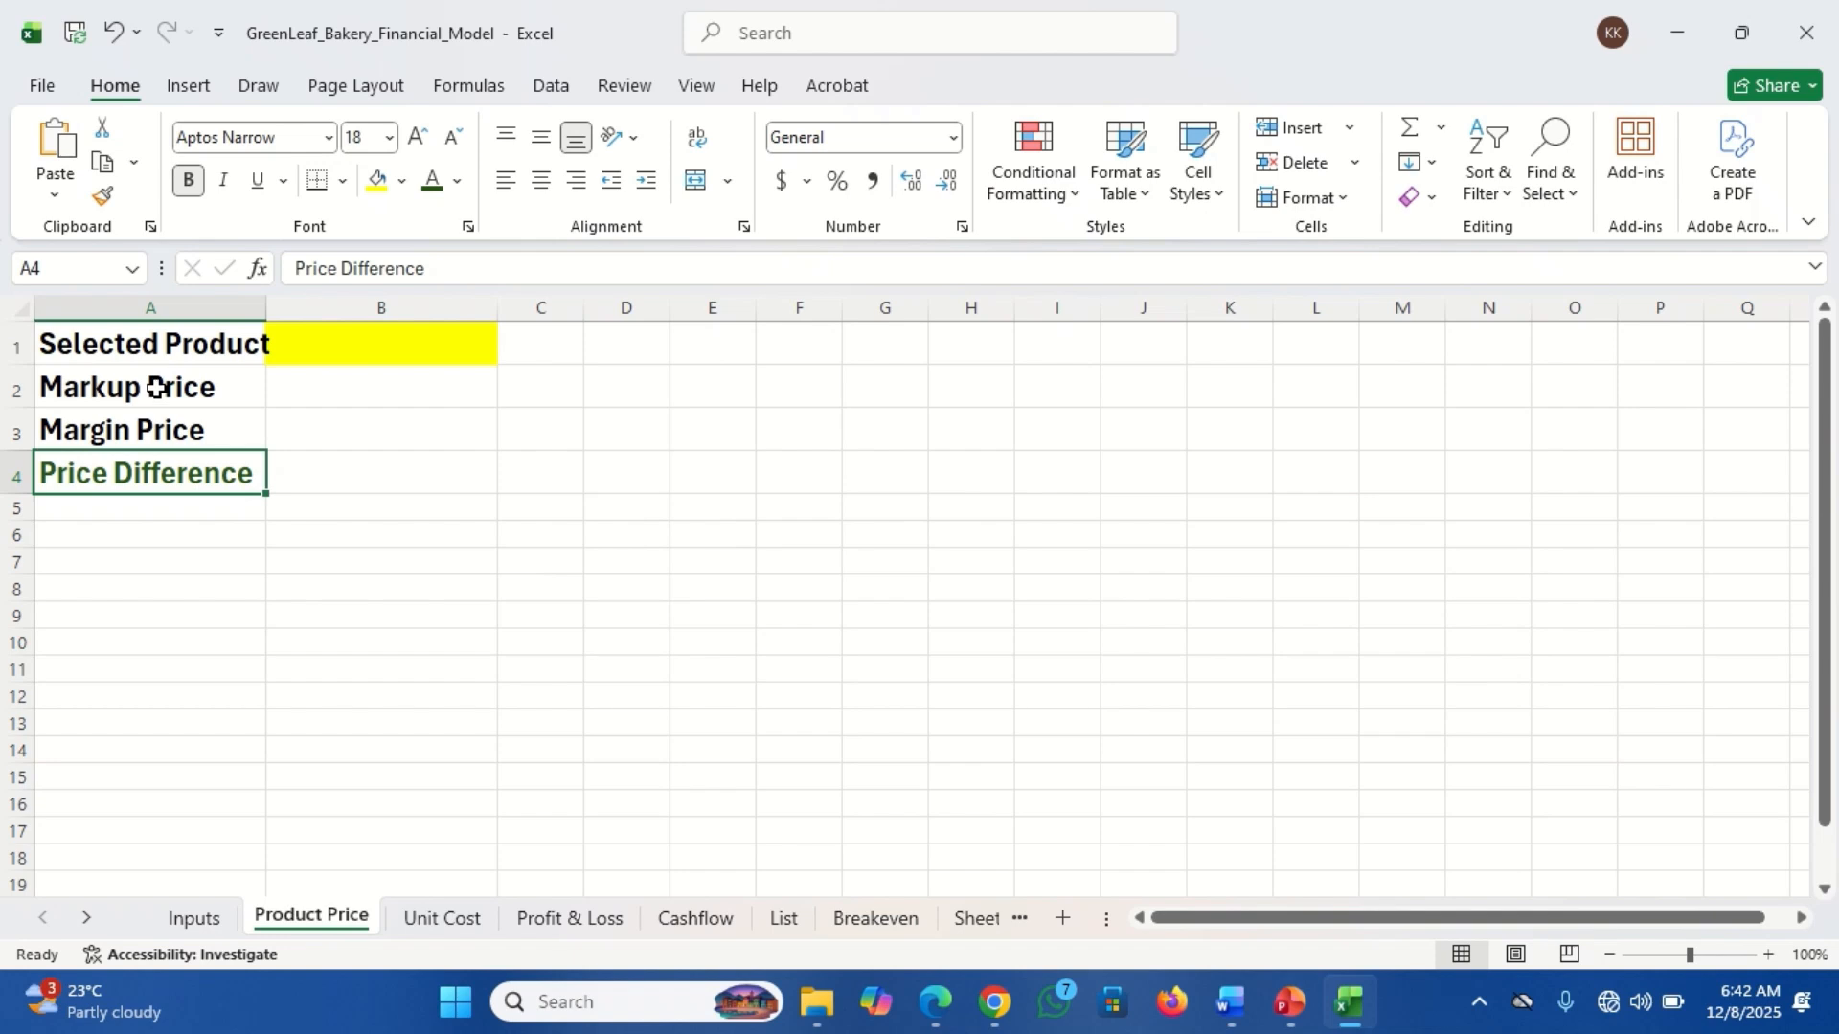
Change the font colour of the "Selected Product" label to dark blue and fit column A to its contents.
{"action": "left_click", "coordinate": [141, 334]}
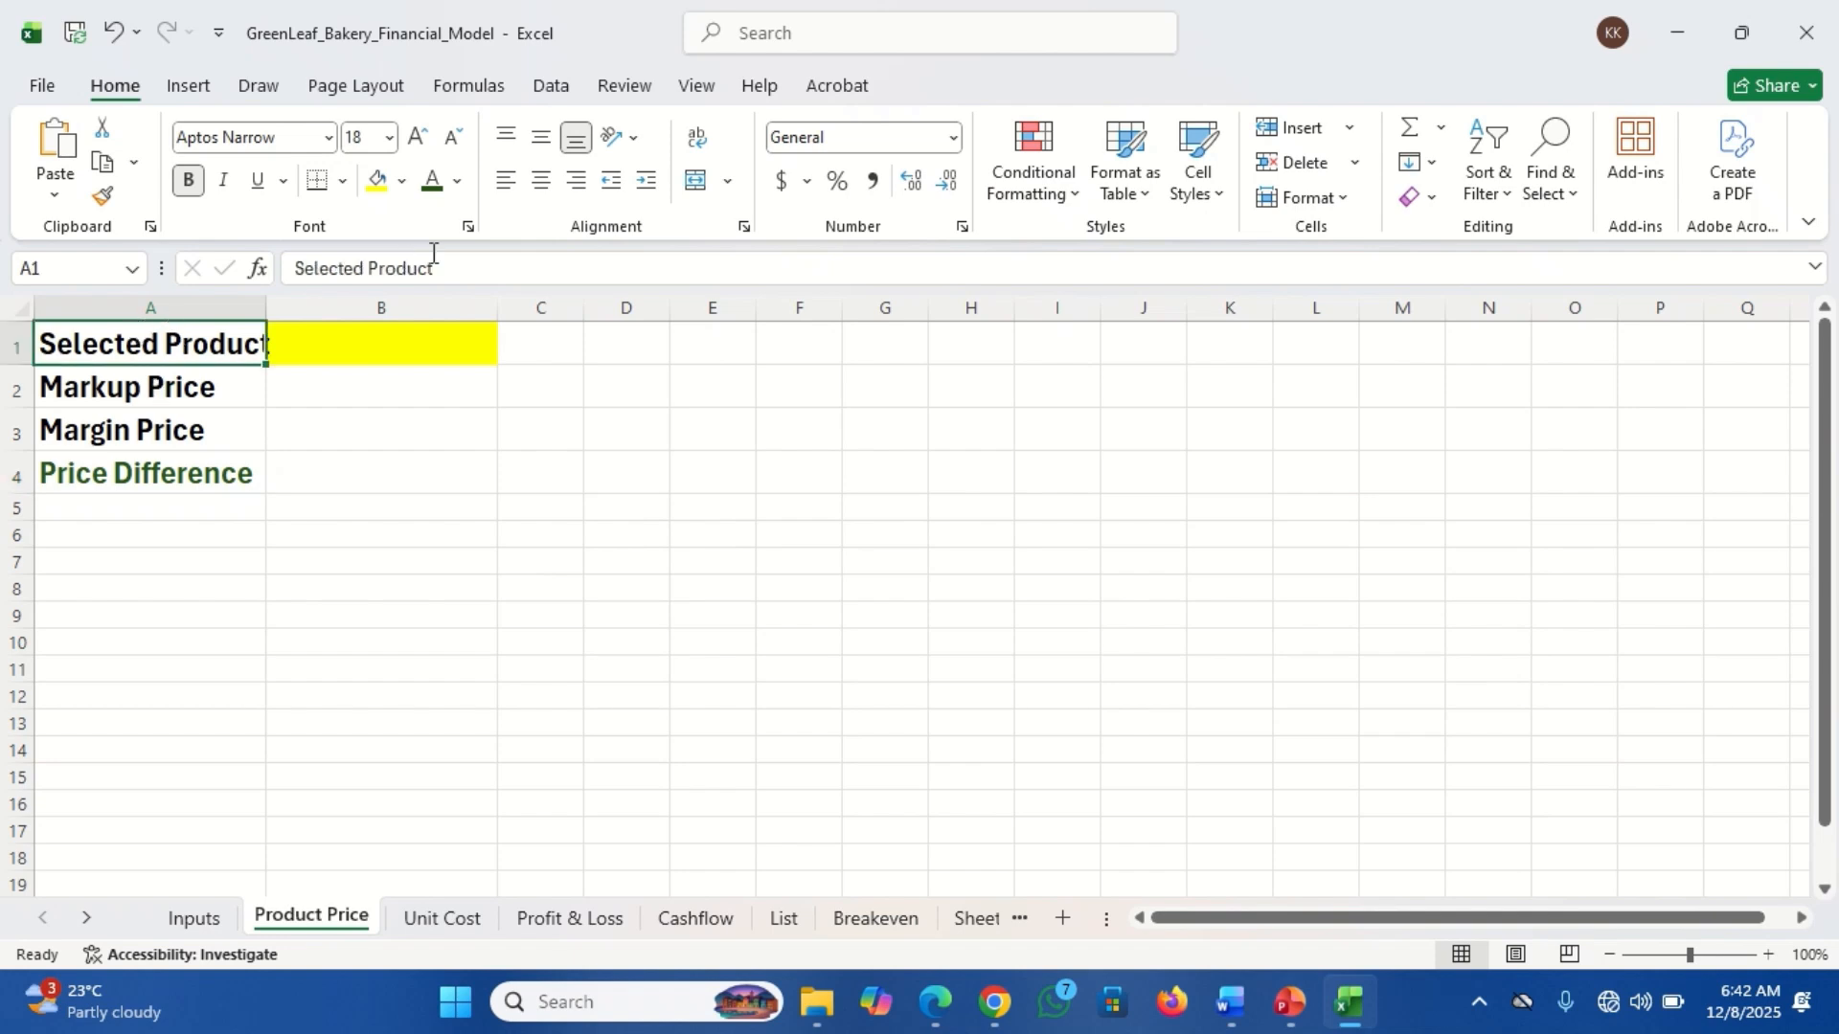
{"action": "left_click", "coordinate": [458, 182]}
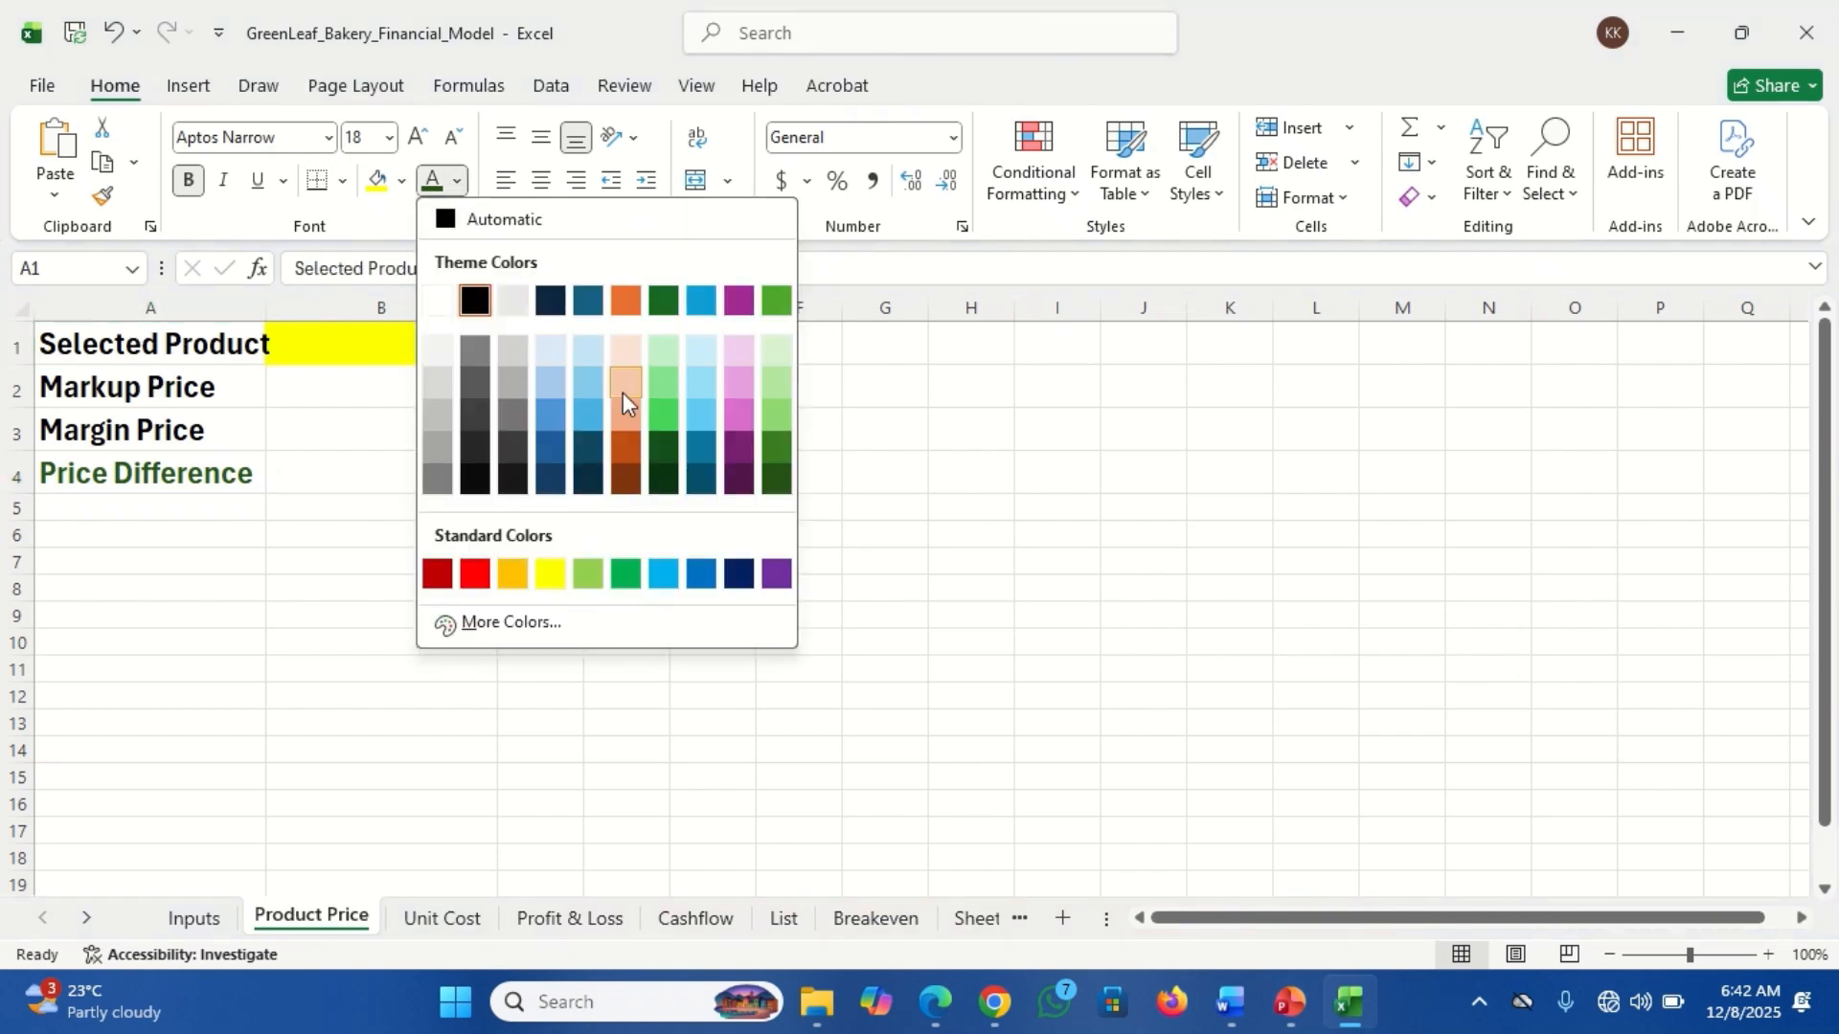
{"action": "left_click", "coordinate": [738, 575]}
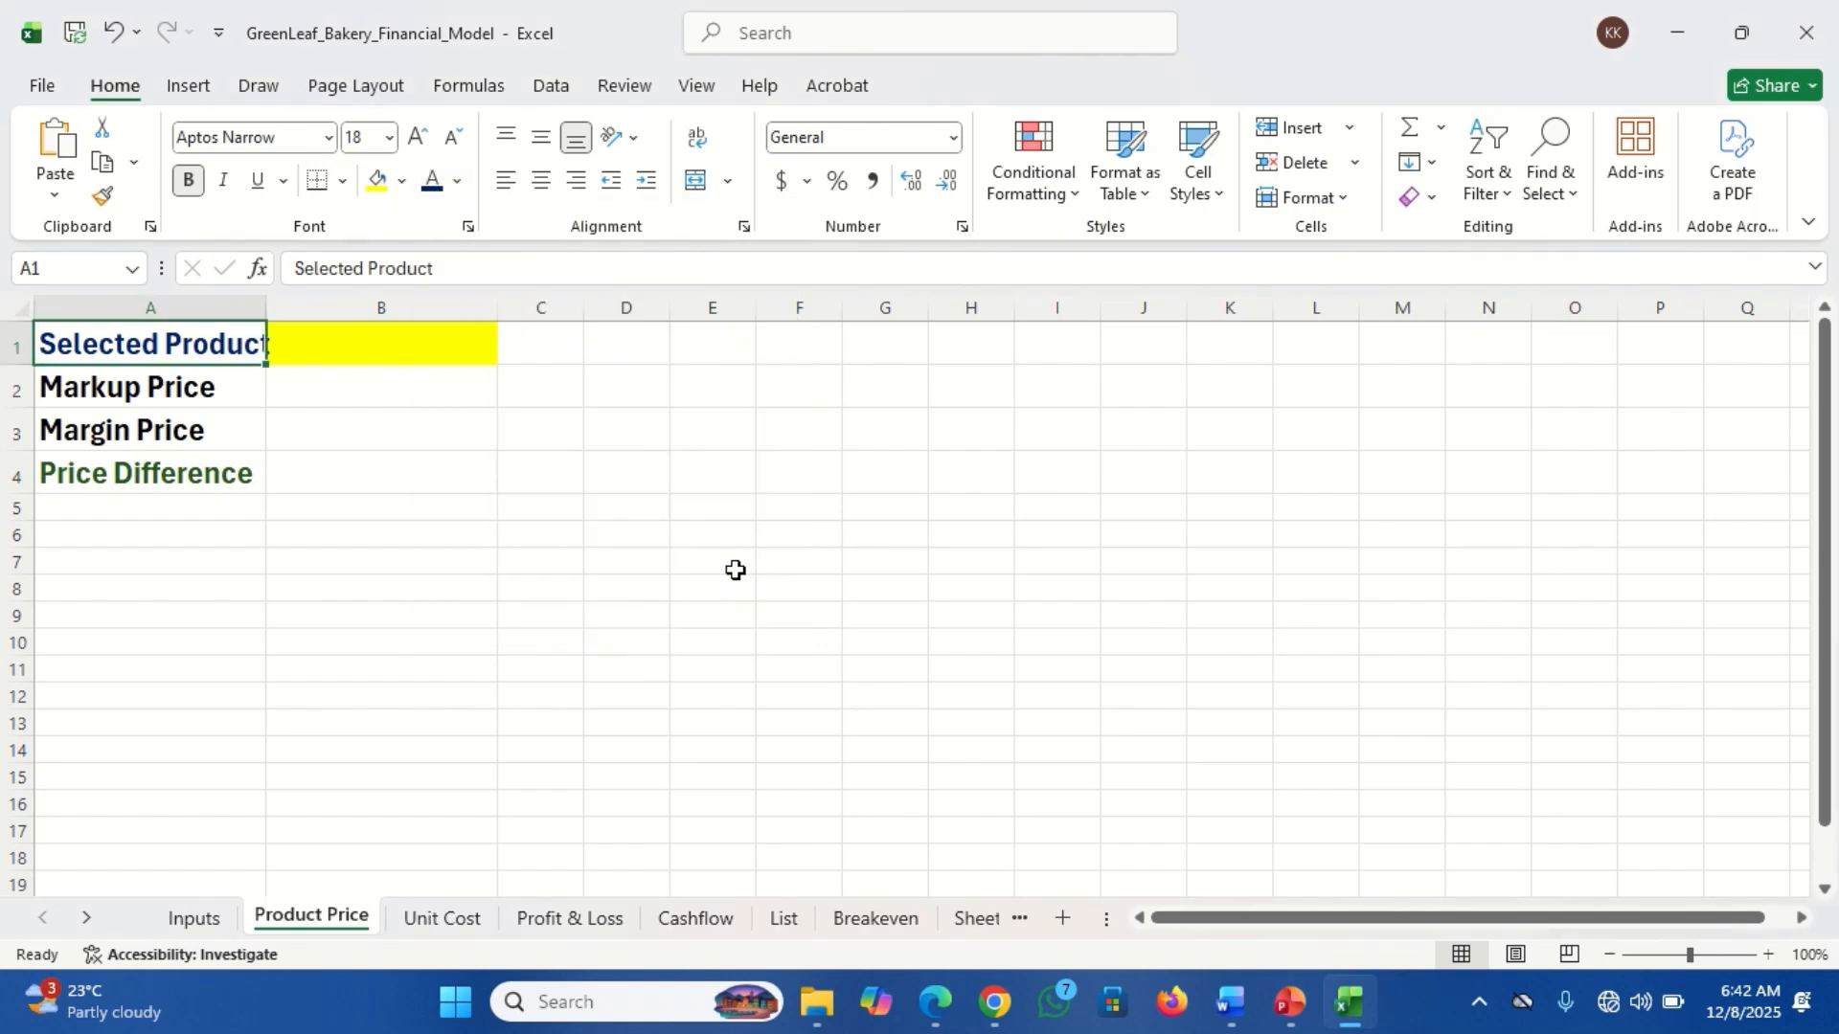
{"action": "double_click", "coordinate": [267, 311]}
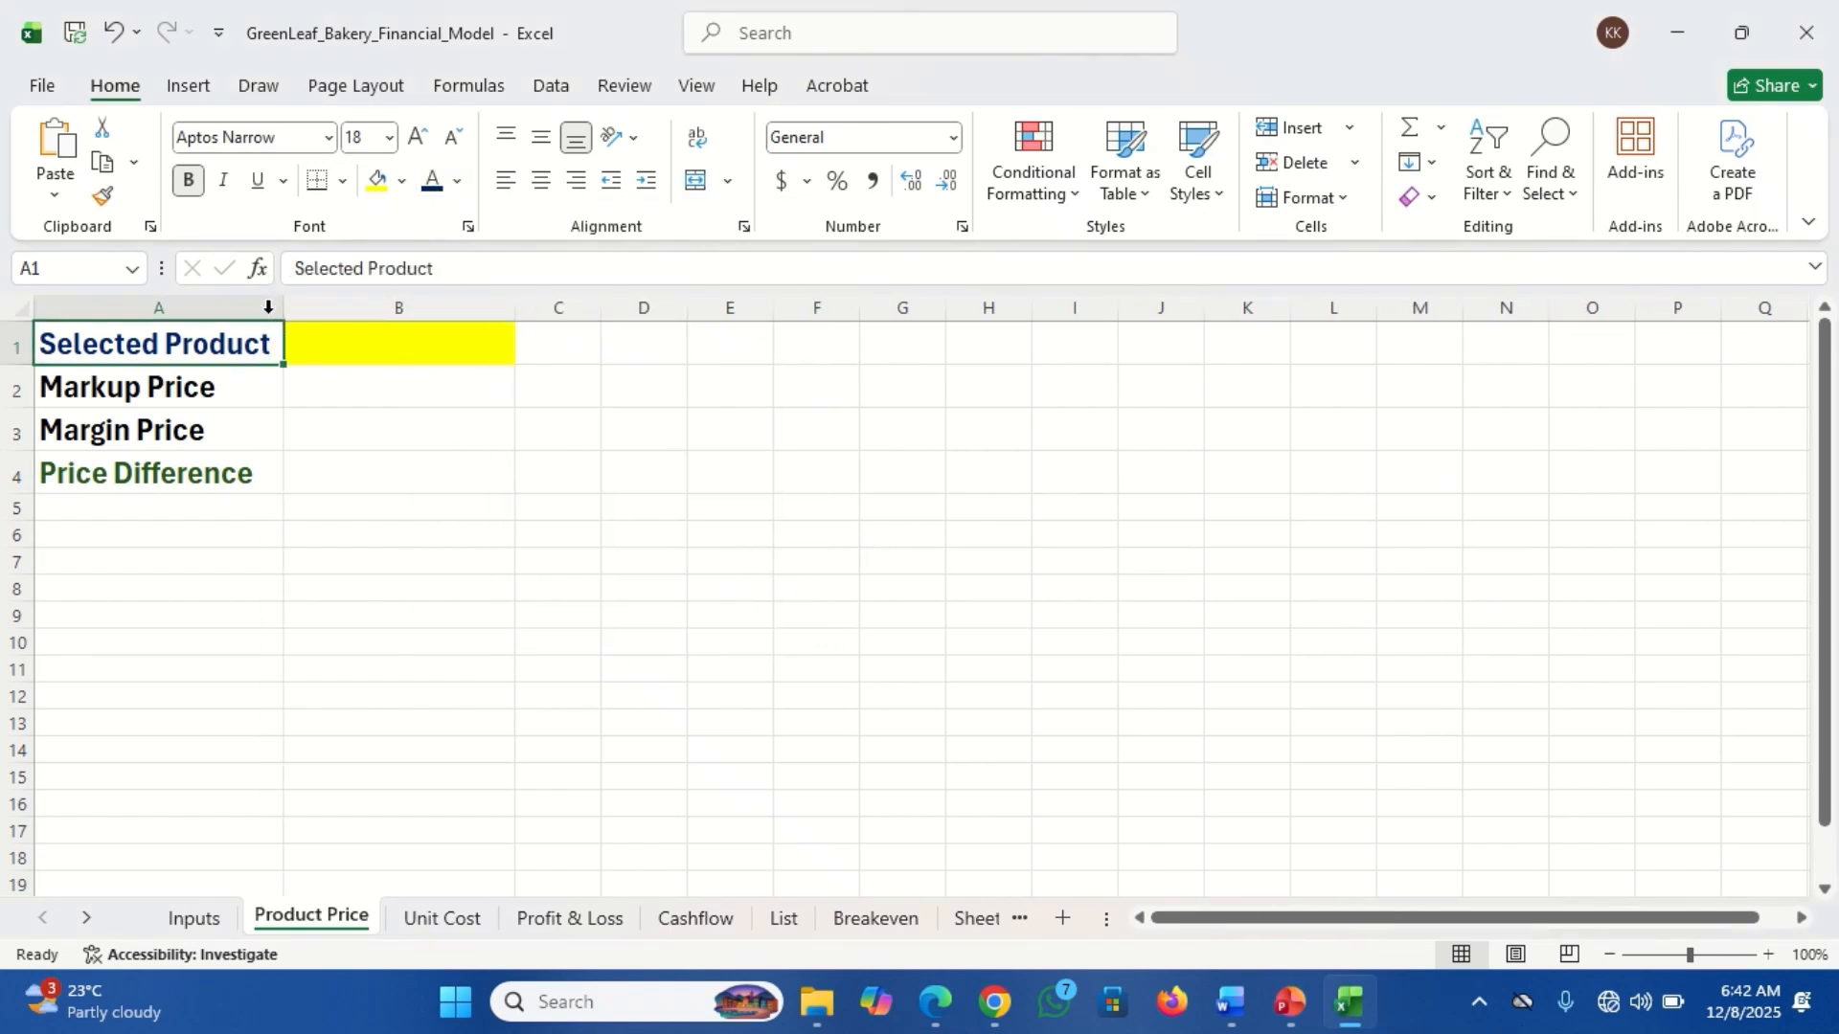
{"action": "left_click", "coordinate": [371, 390]}
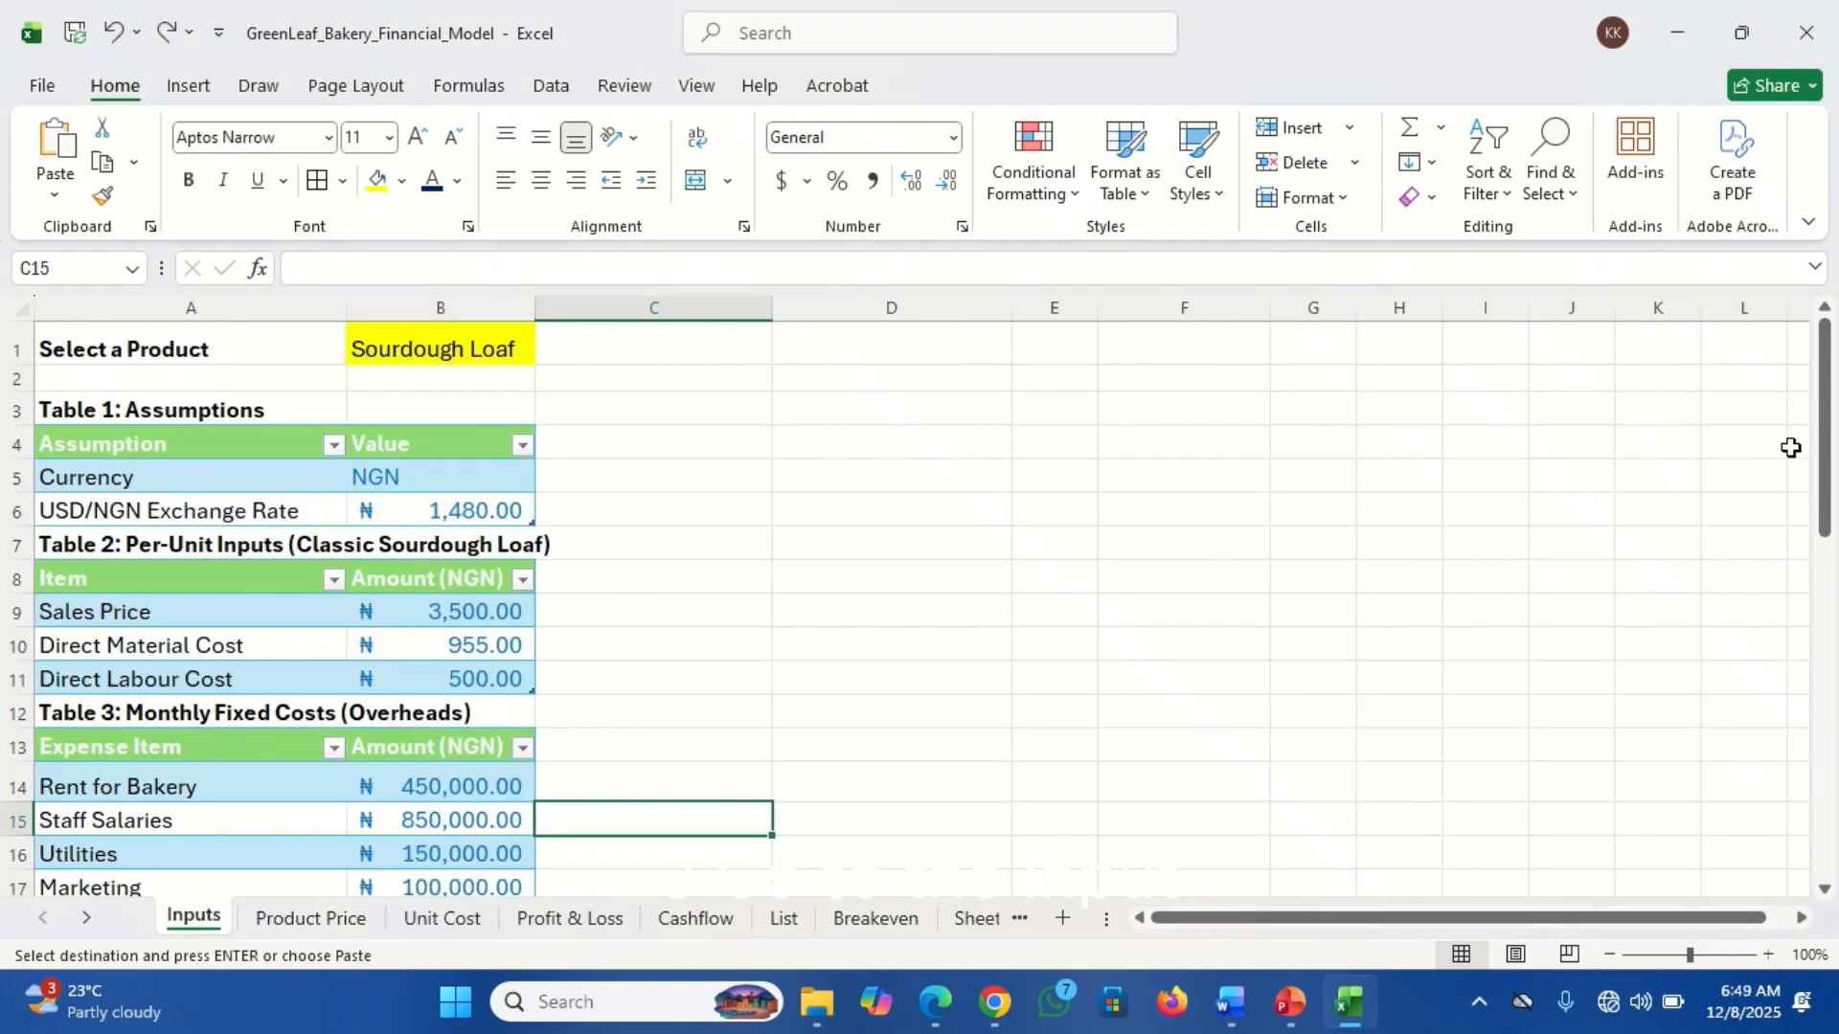
Enter the title "Table 7: Markup/ Margin Percentage" in cell A42 of the Inputs sheet, below Table 6.
{"action": "left_click_drag", "start_coordinate": [1824, 436], "coordinate": [1826, 857]}
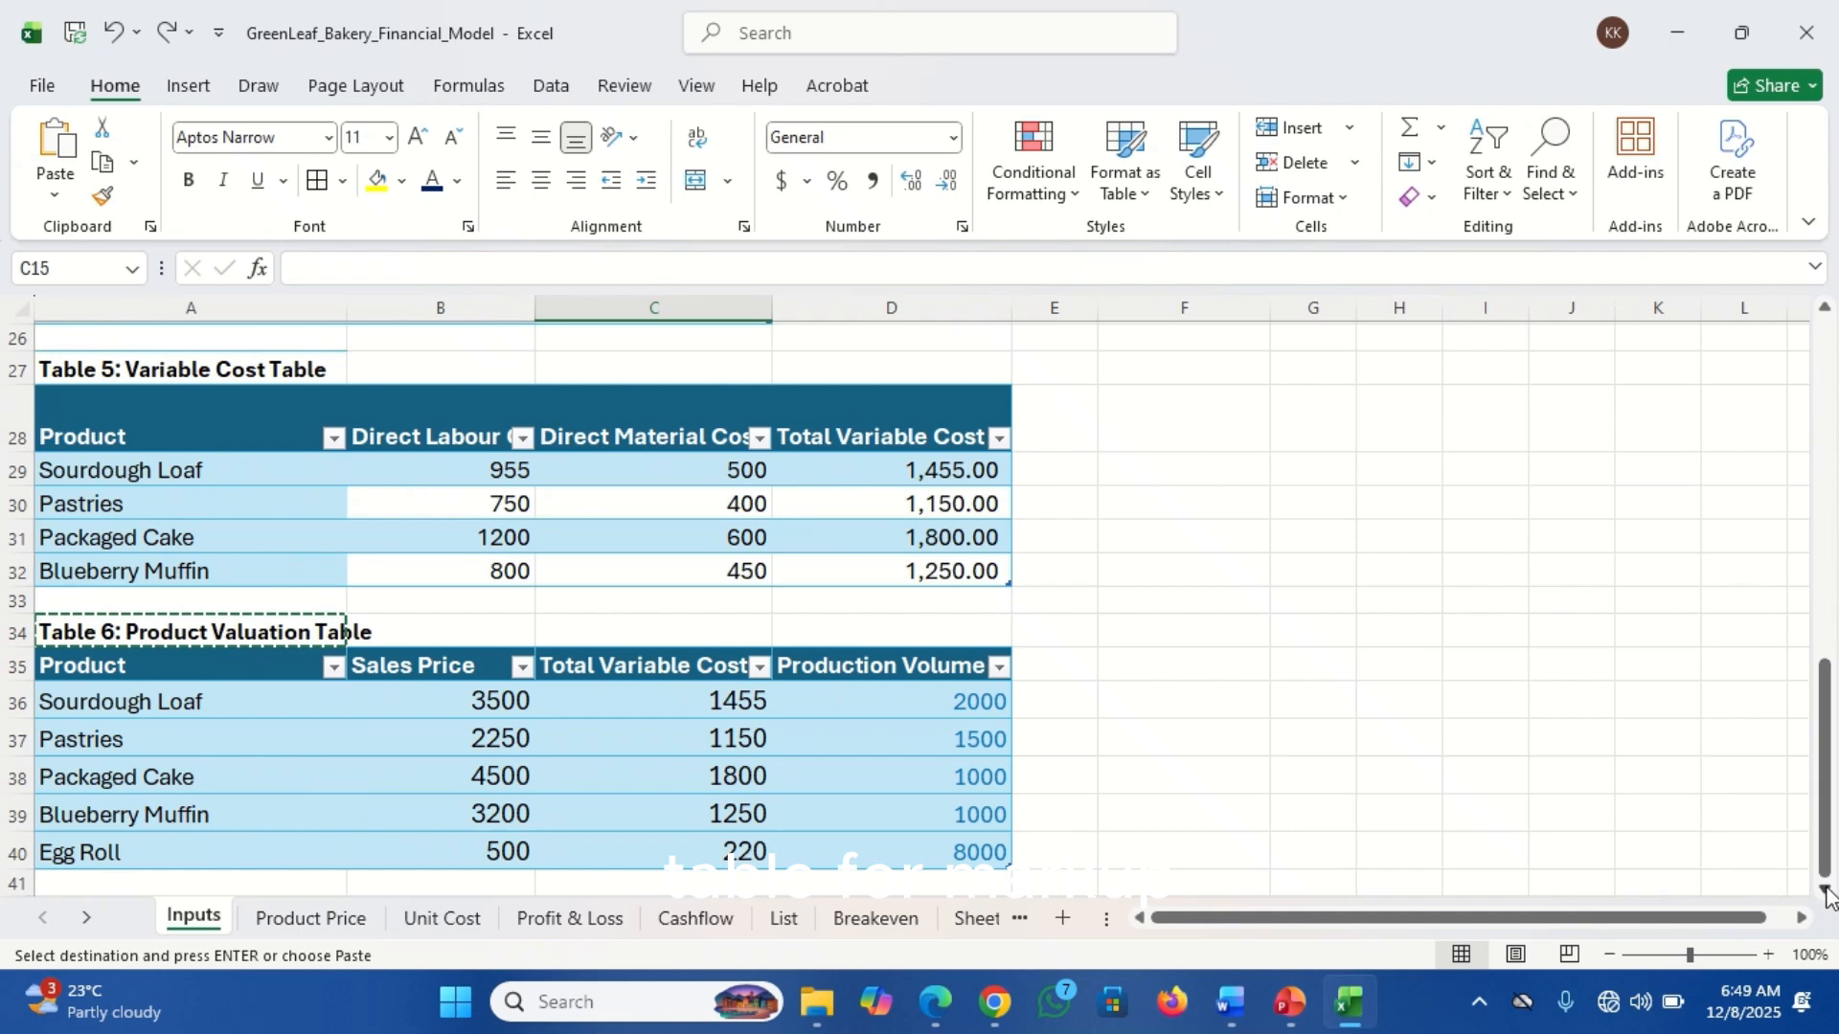
{"action": "scroll", "coordinate": [1071, 815], "scroll_direction": "down", "scroll_amount": 1}
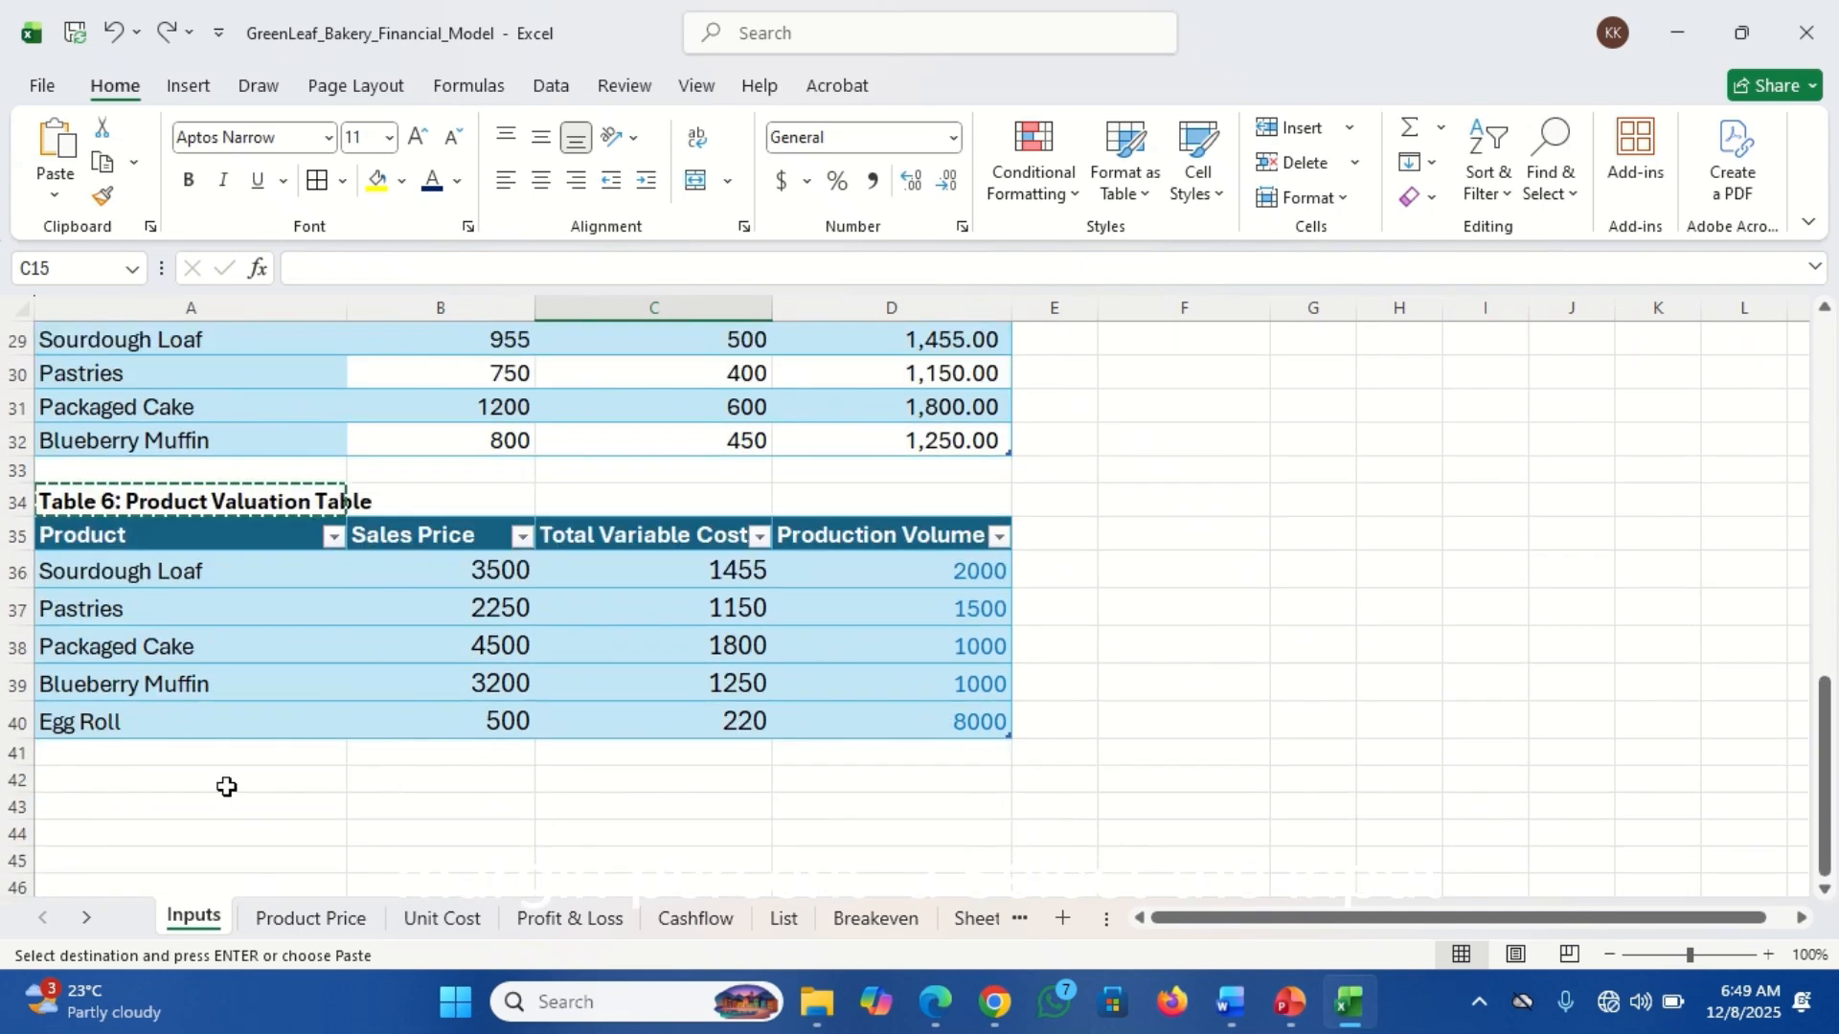
{"action": "left_click", "coordinate": [142, 787]}
{"action": "type", "text": "Table 7"}
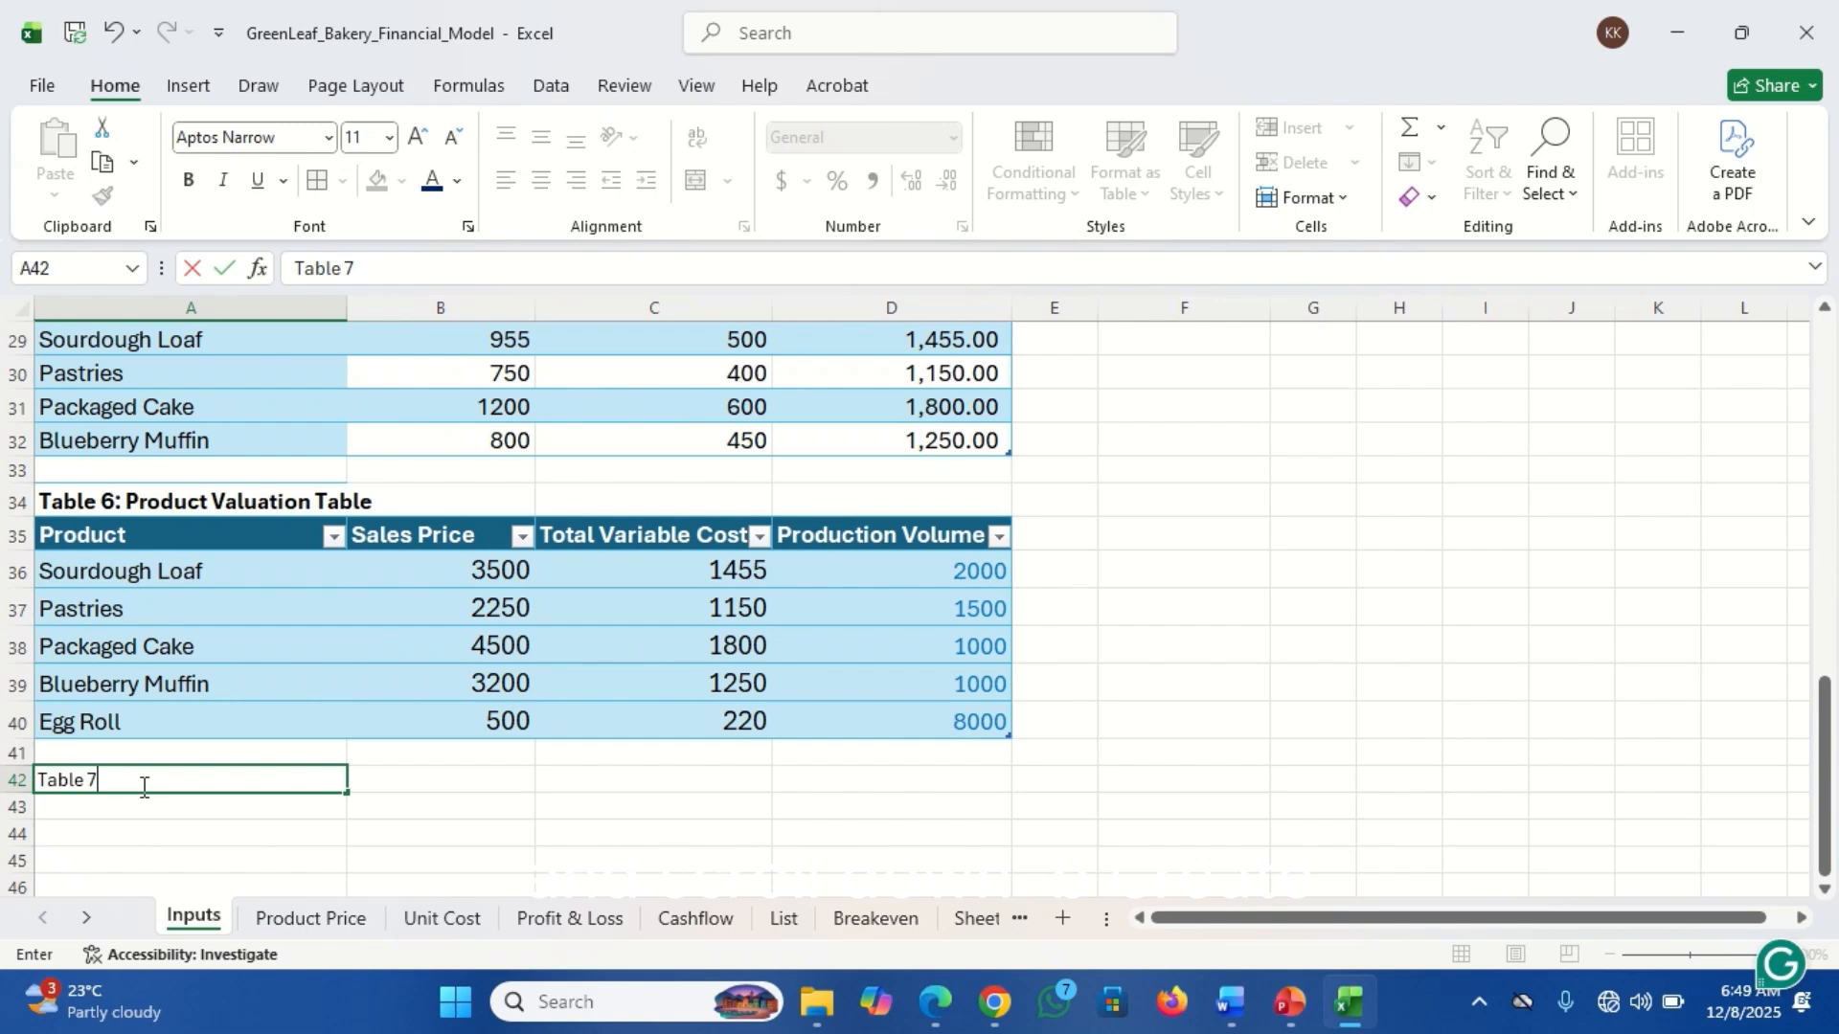
{"action": "type", "text": ": Markup/ Marg"}
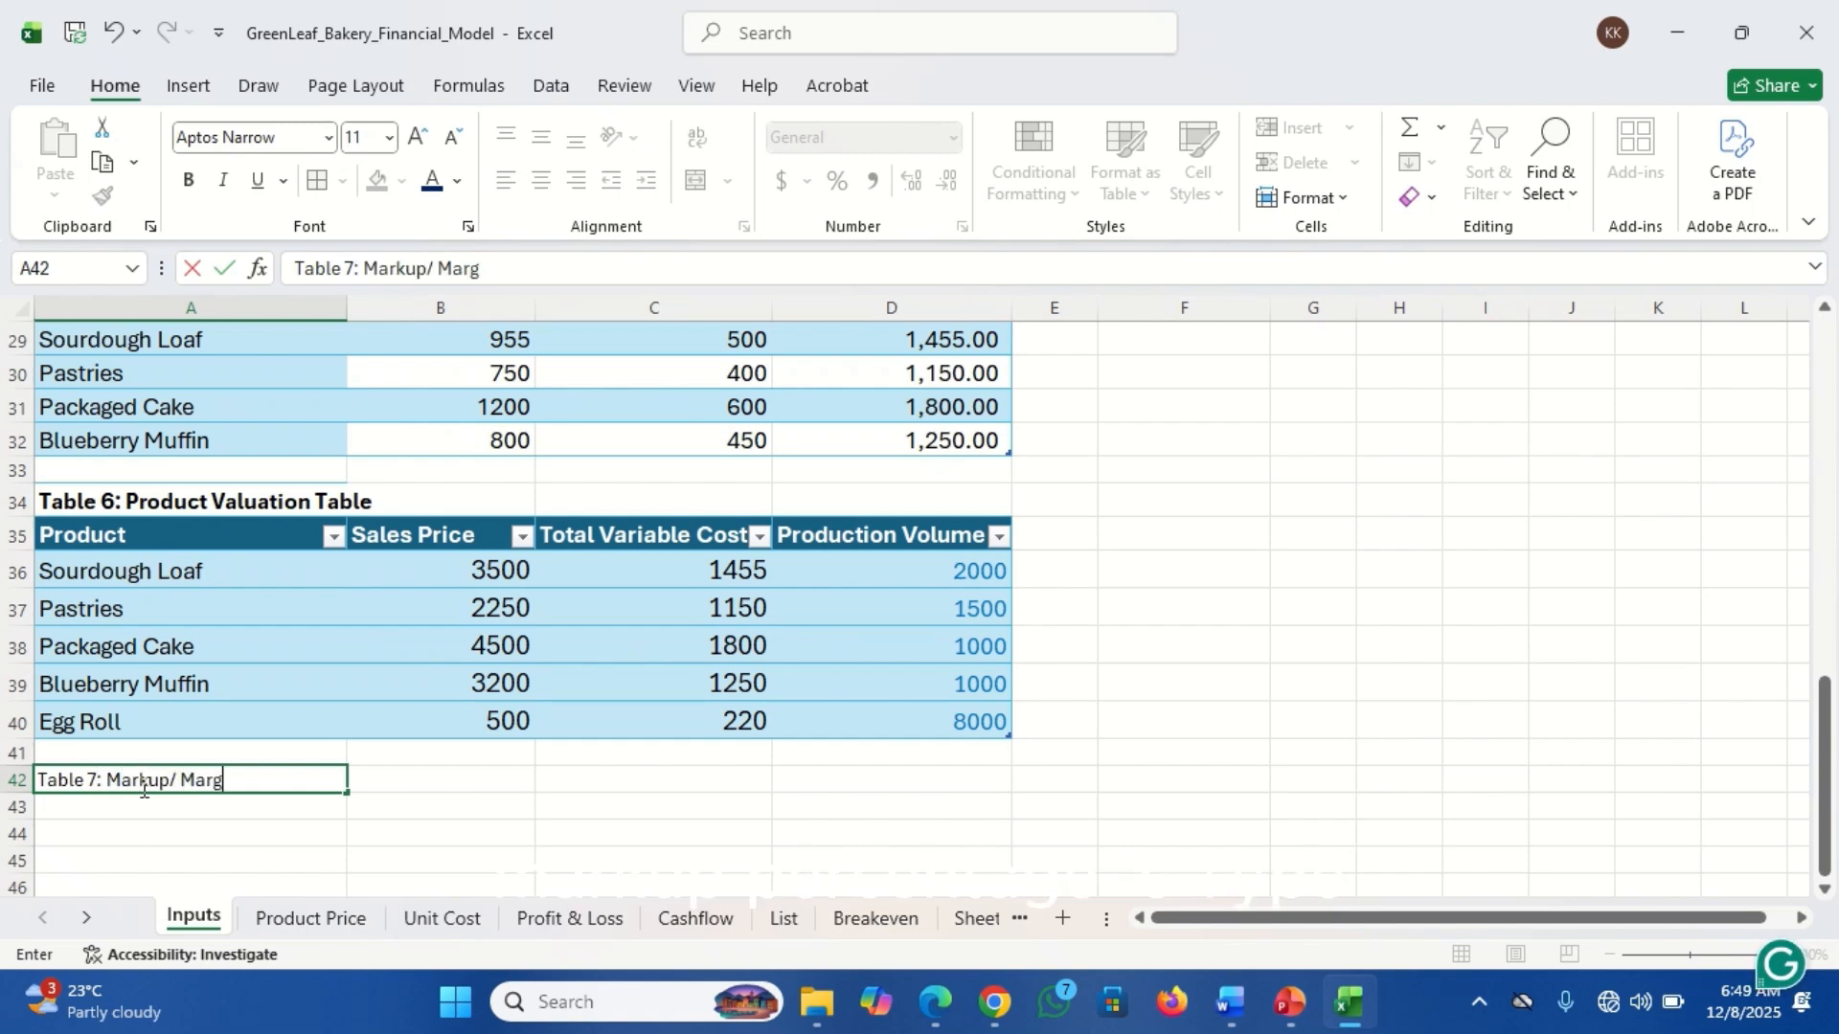
{"action": "type", "text": "in Percentage"}
{"action": "key", "text": "Return"}
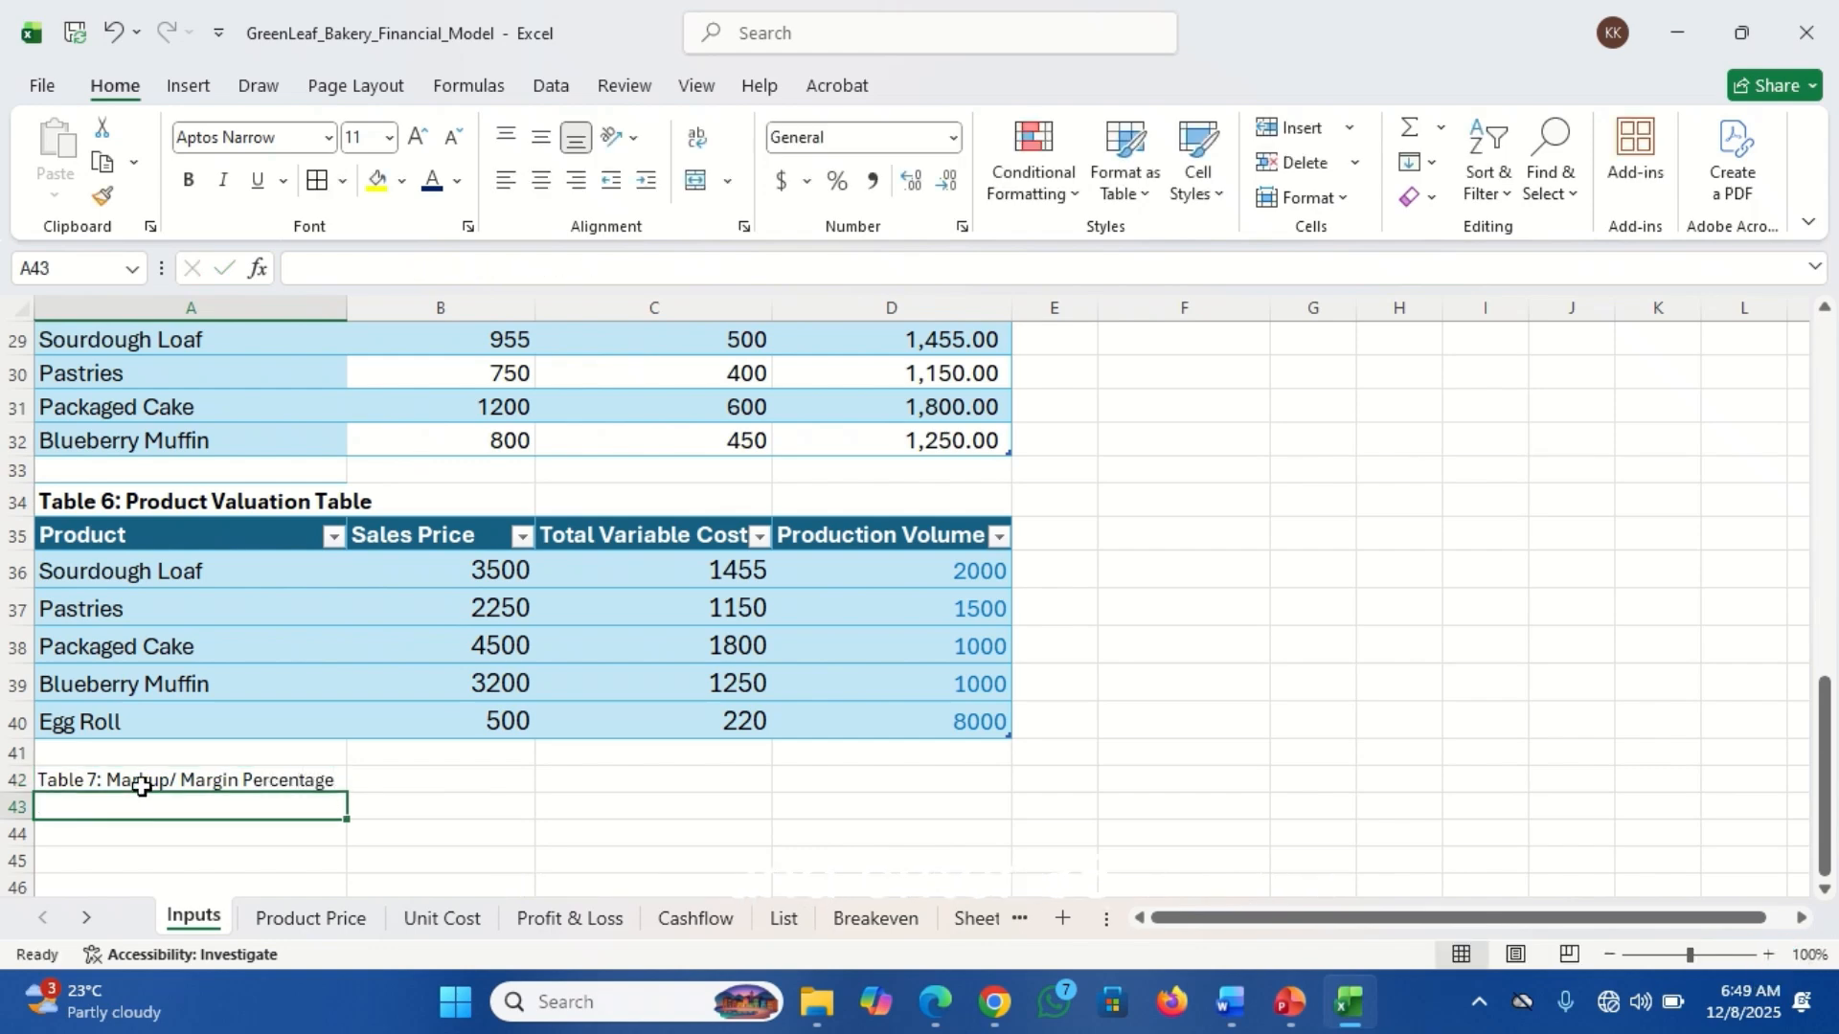
Copy the formatting of the Table 6 title in A34 onto the Table 7 title in A42.
{"action": "left_click", "coordinate": [142, 786]}
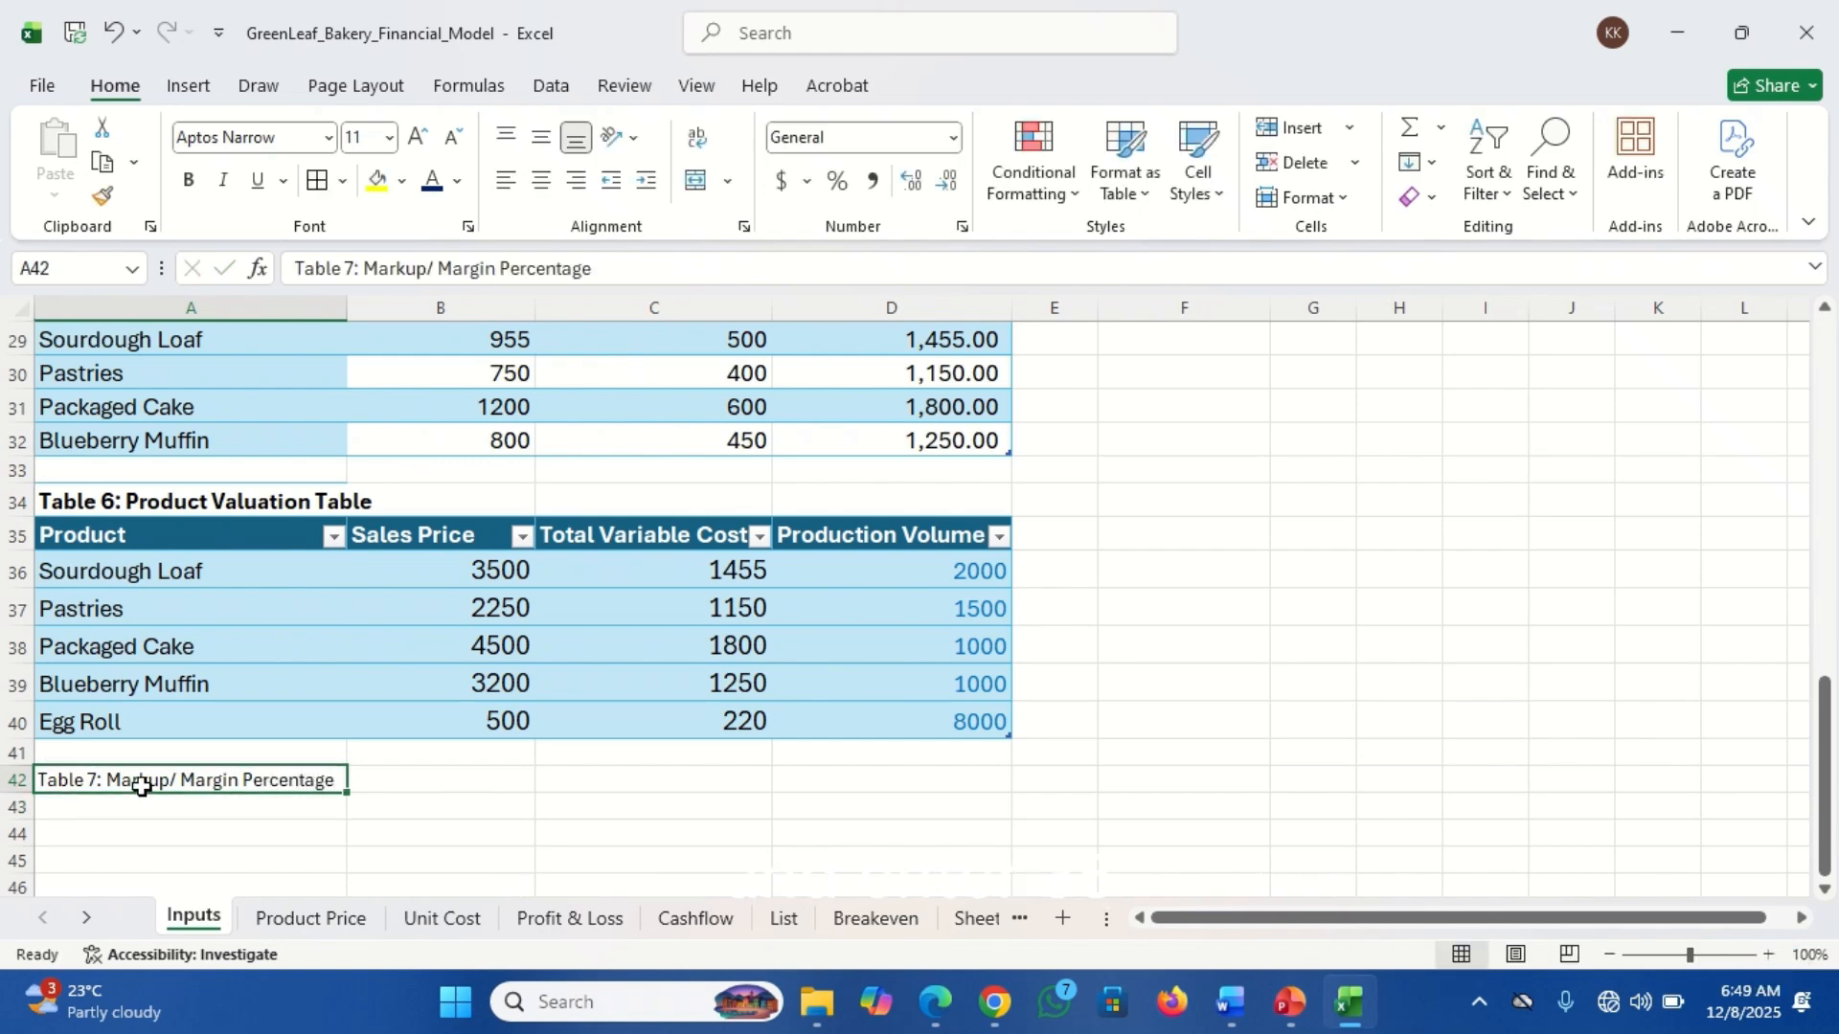
{"action": "left_click", "coordinate": [81, 506]}
{"action": "left_click", "coordinate": [103, 199]}
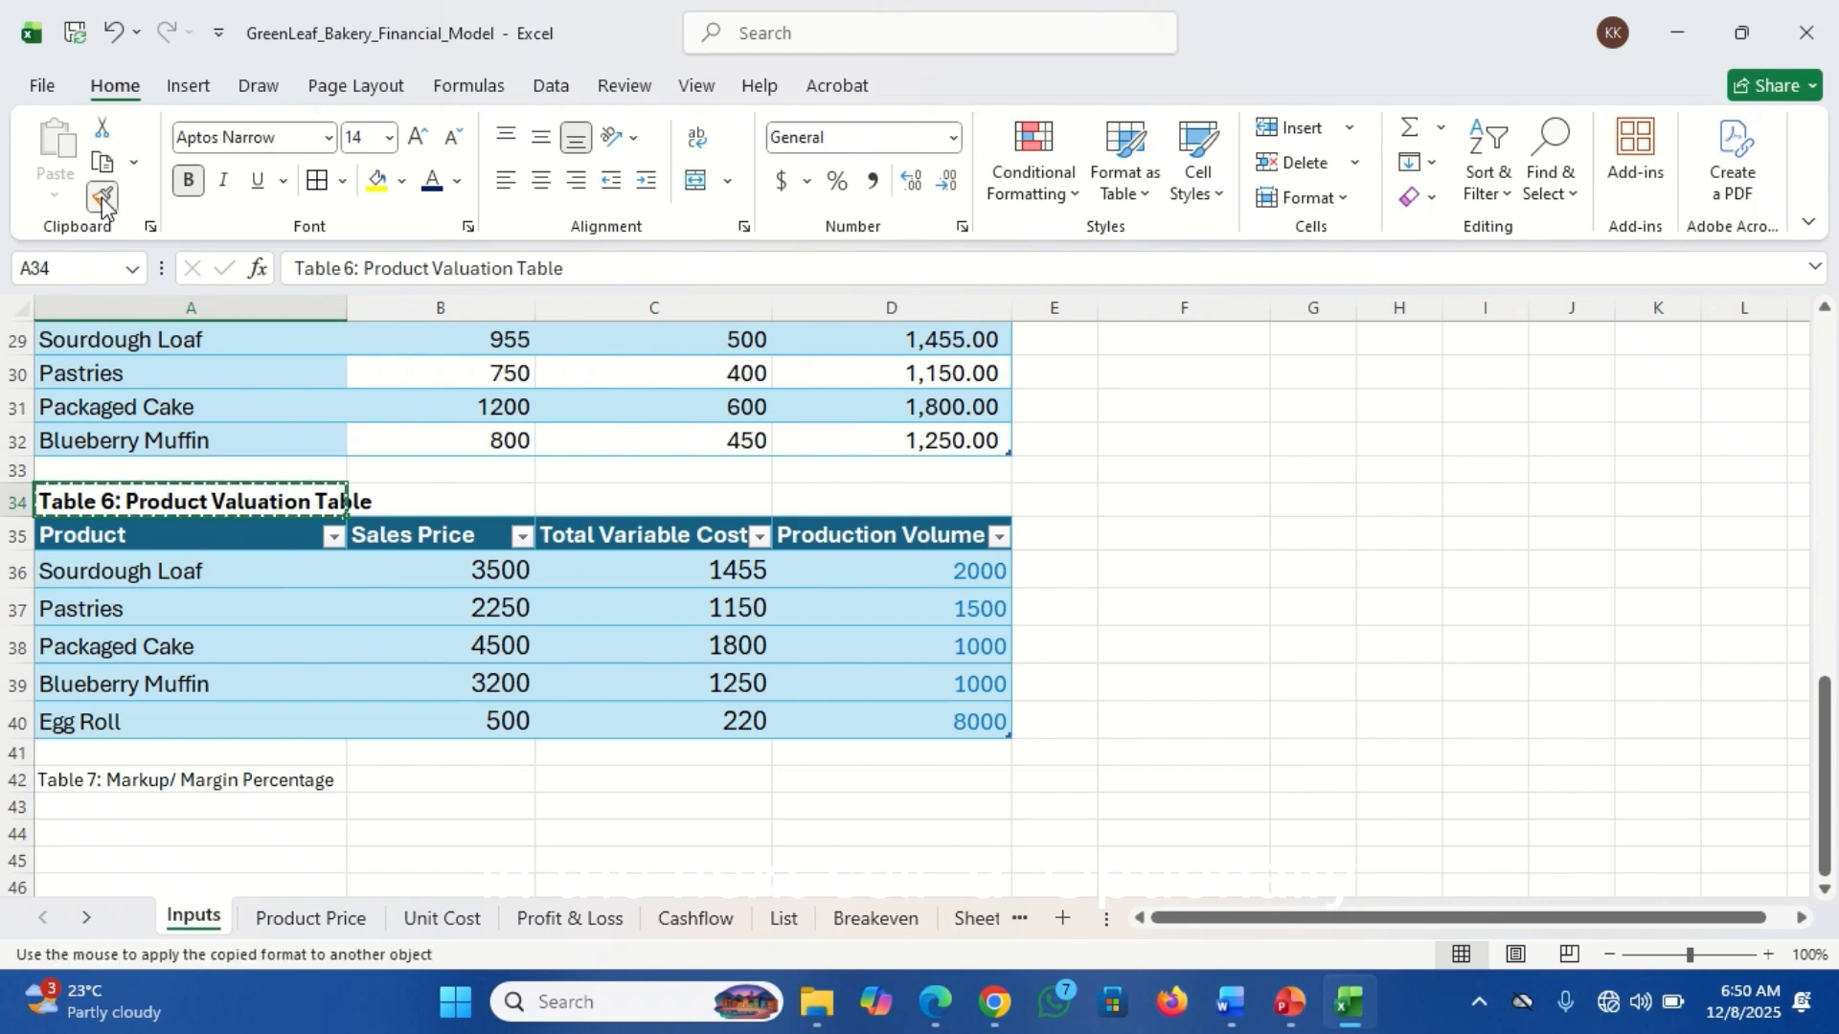
{"action": "left_click", "coordinate": [91, 783]}
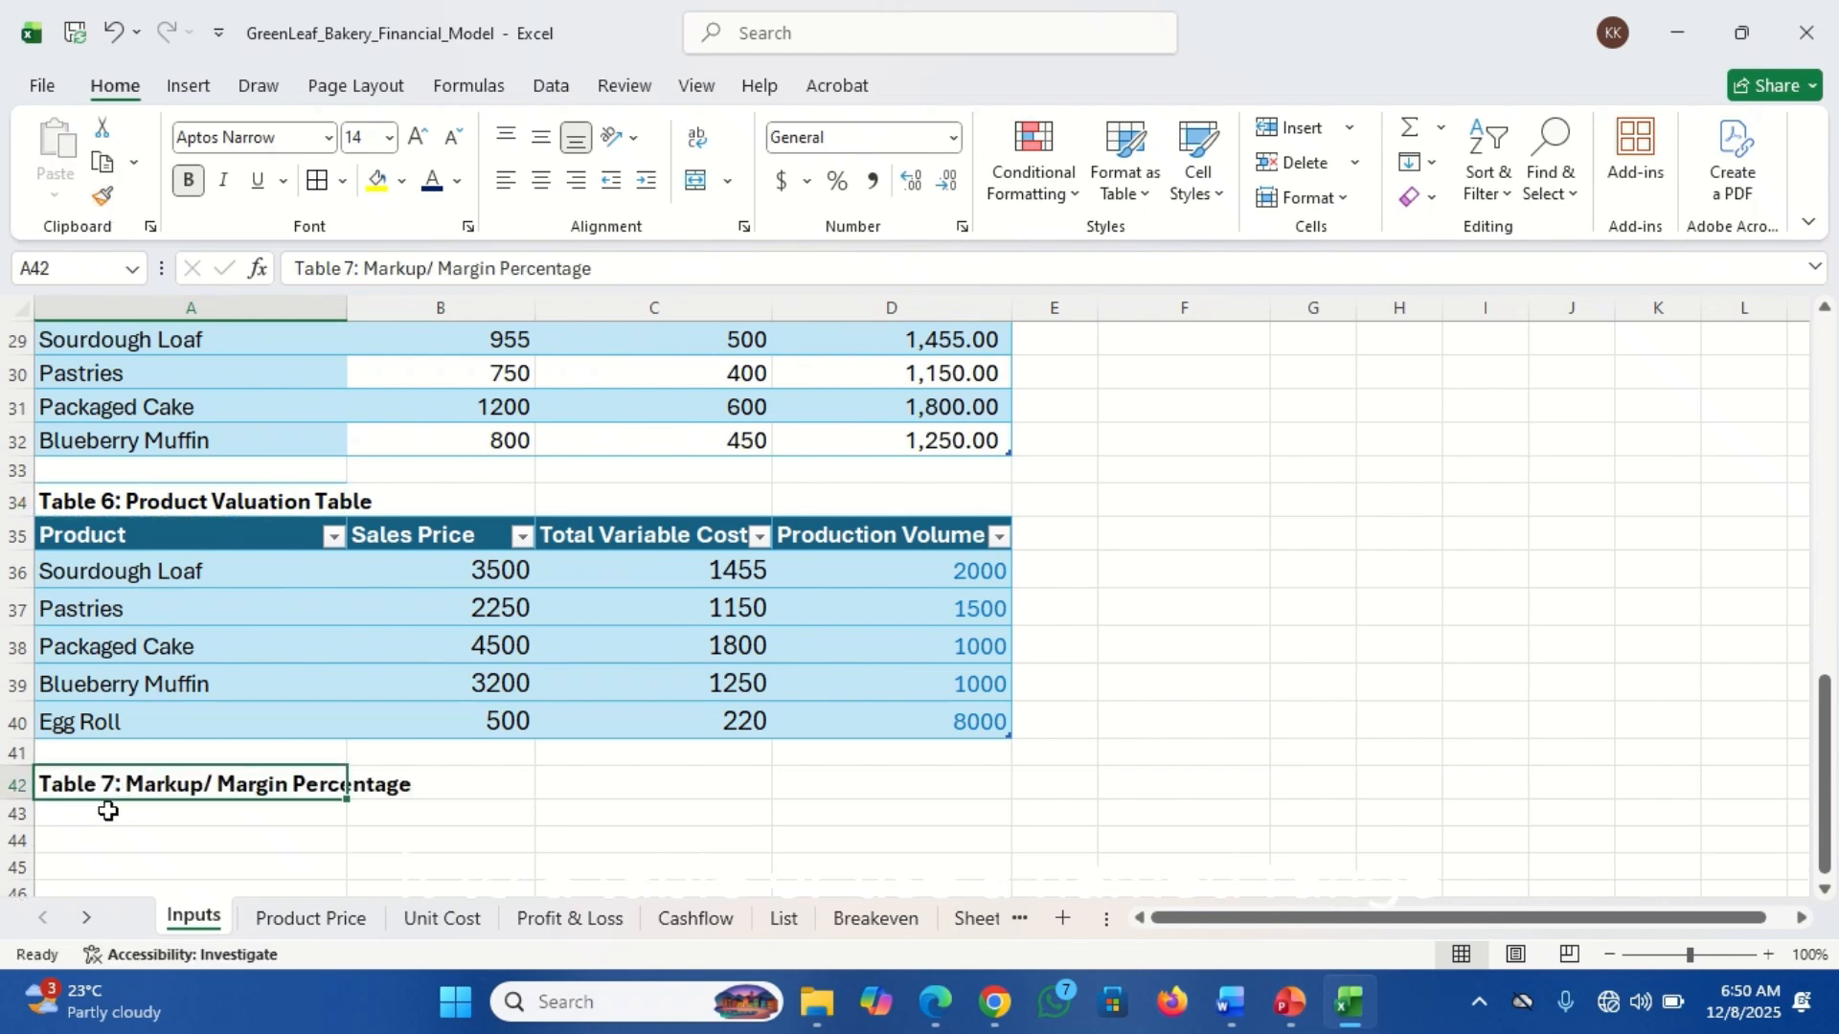
Enter the label "Markup/ Margin" in A43 and the value 35% in B43.
{"action": "left_click", "coordinate": [109, 811]}
{"action": "type", "text": "Marg"}
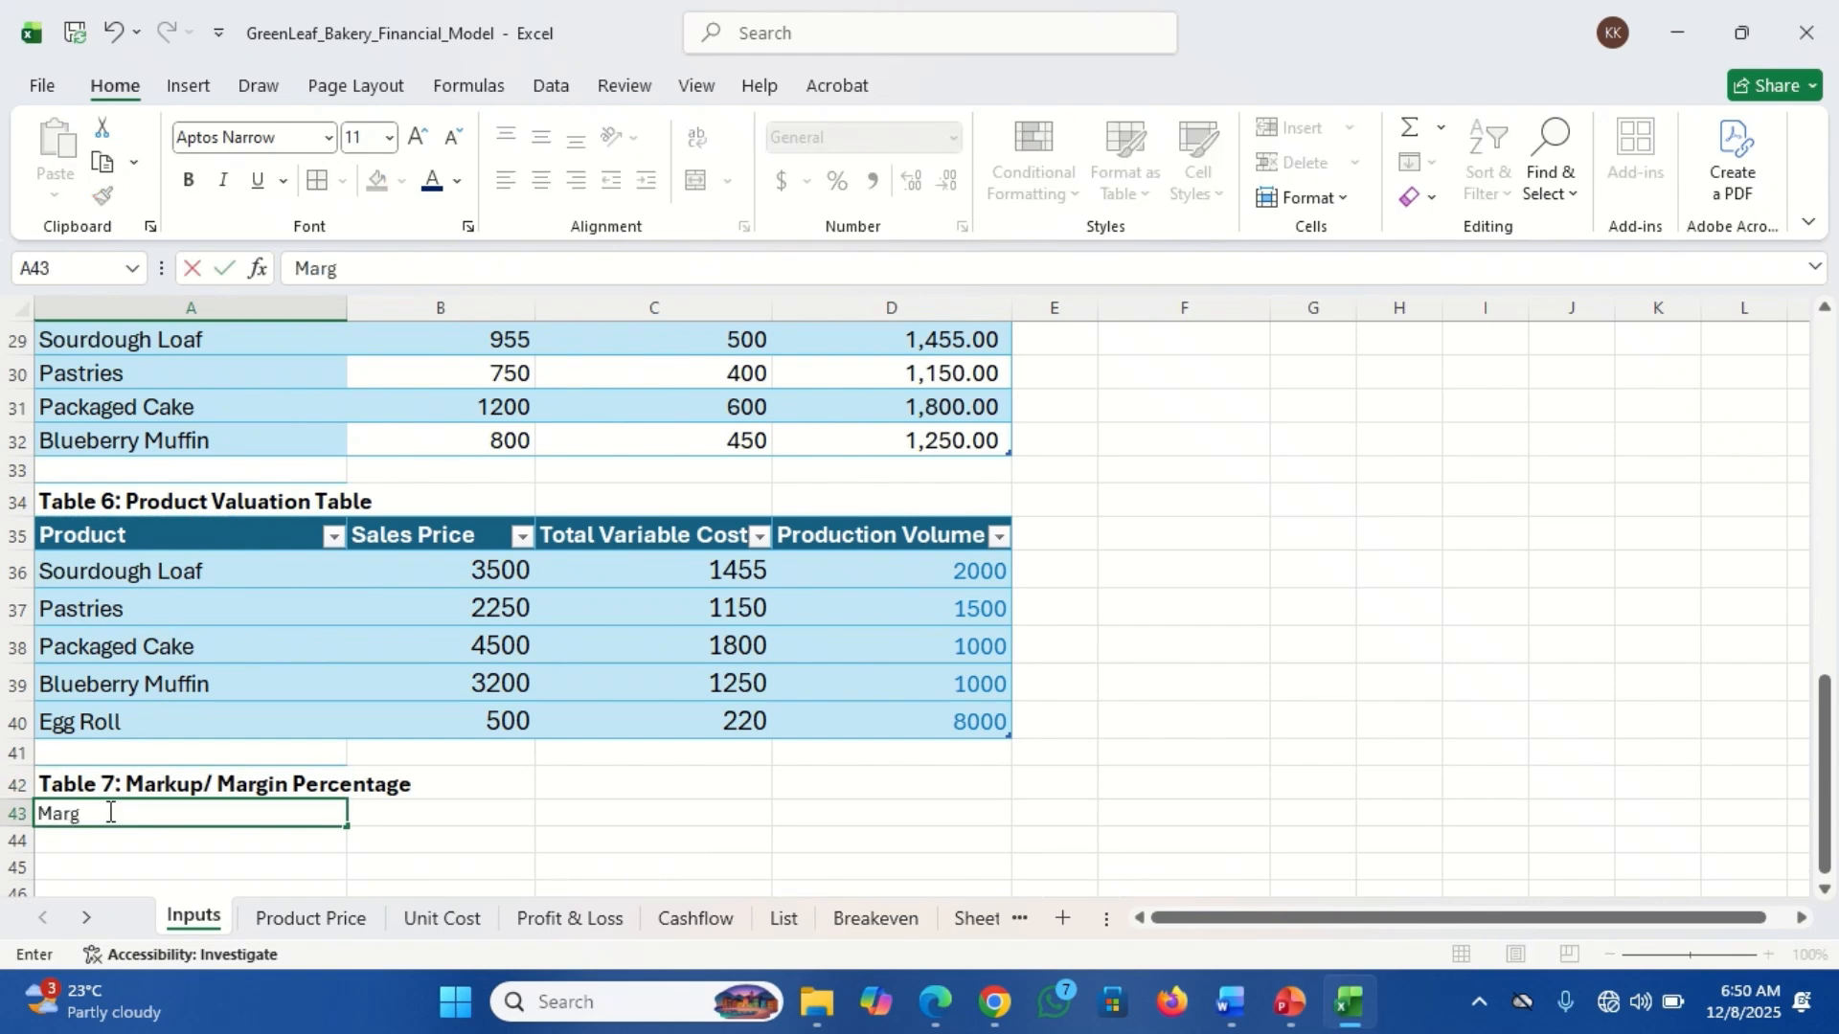
{"action": "key", "text": "BackSpace"}
{"action": "type", "text": "kup/ M"}
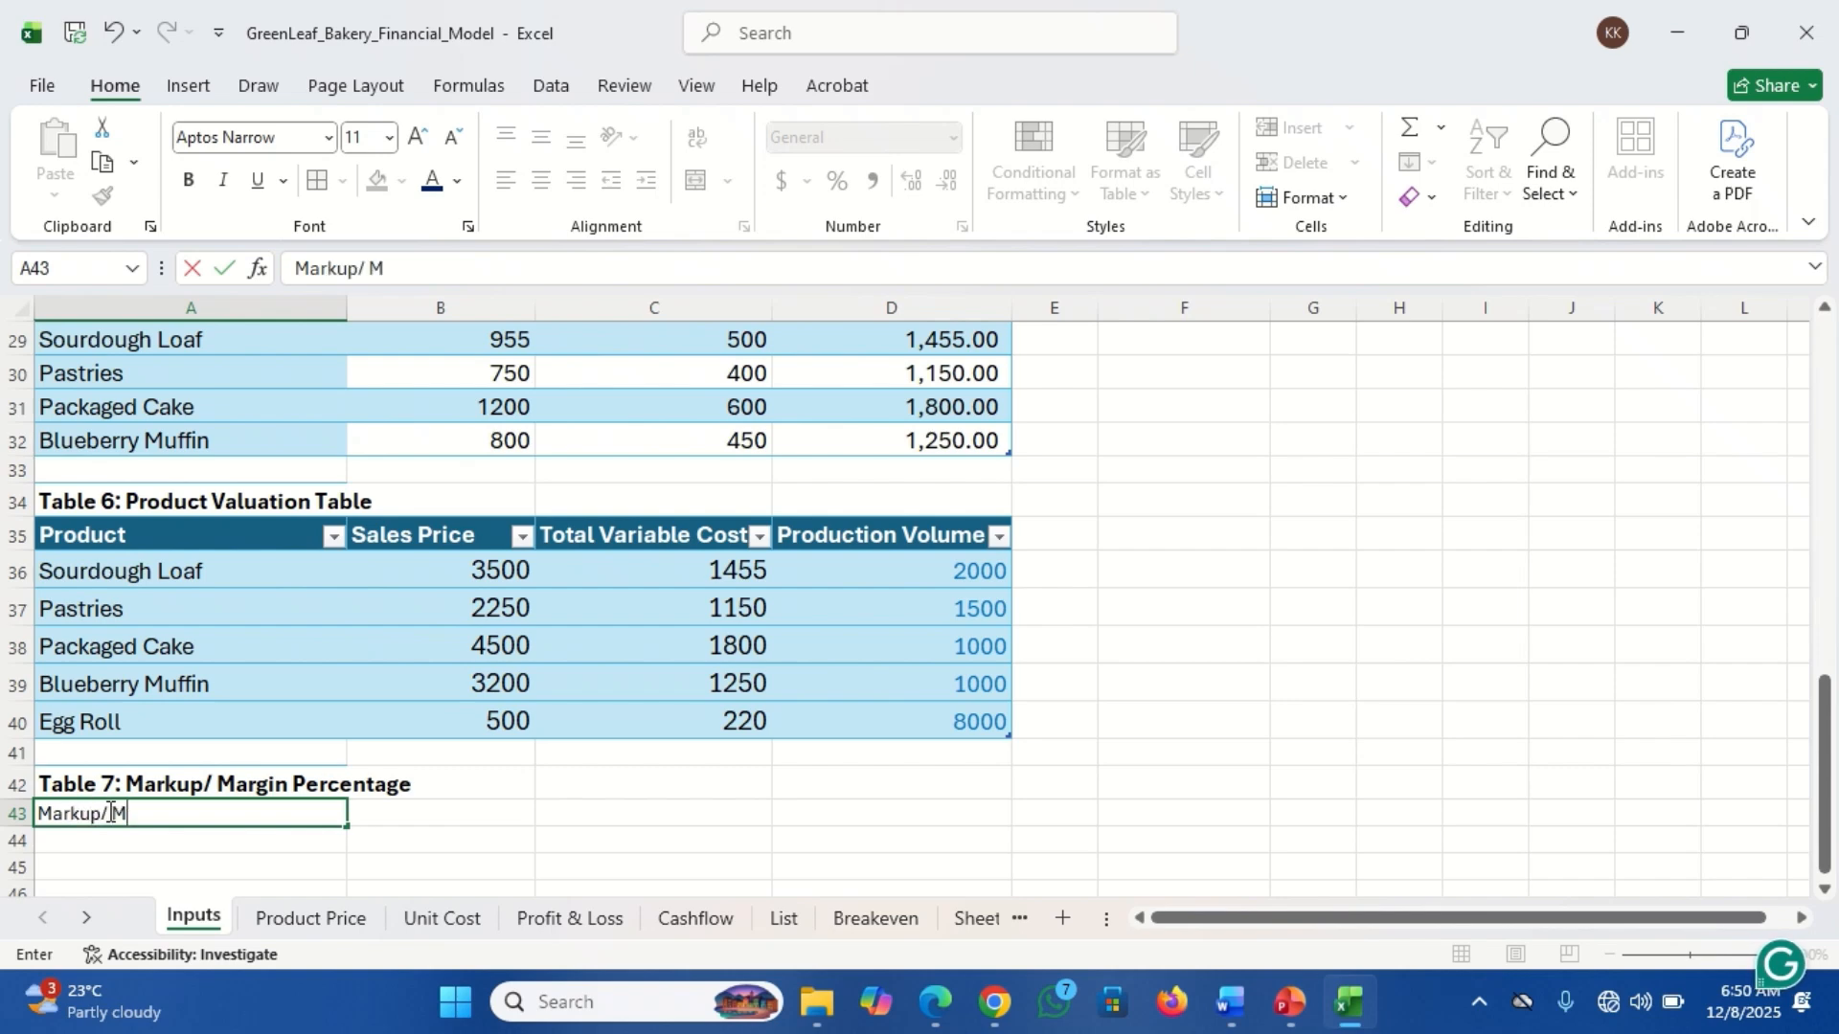
{"action": "type", "text": "argin"}
{"action": "left_click", "coordinate": [110, 812]}
{"action": "key", "text": "Tab"}
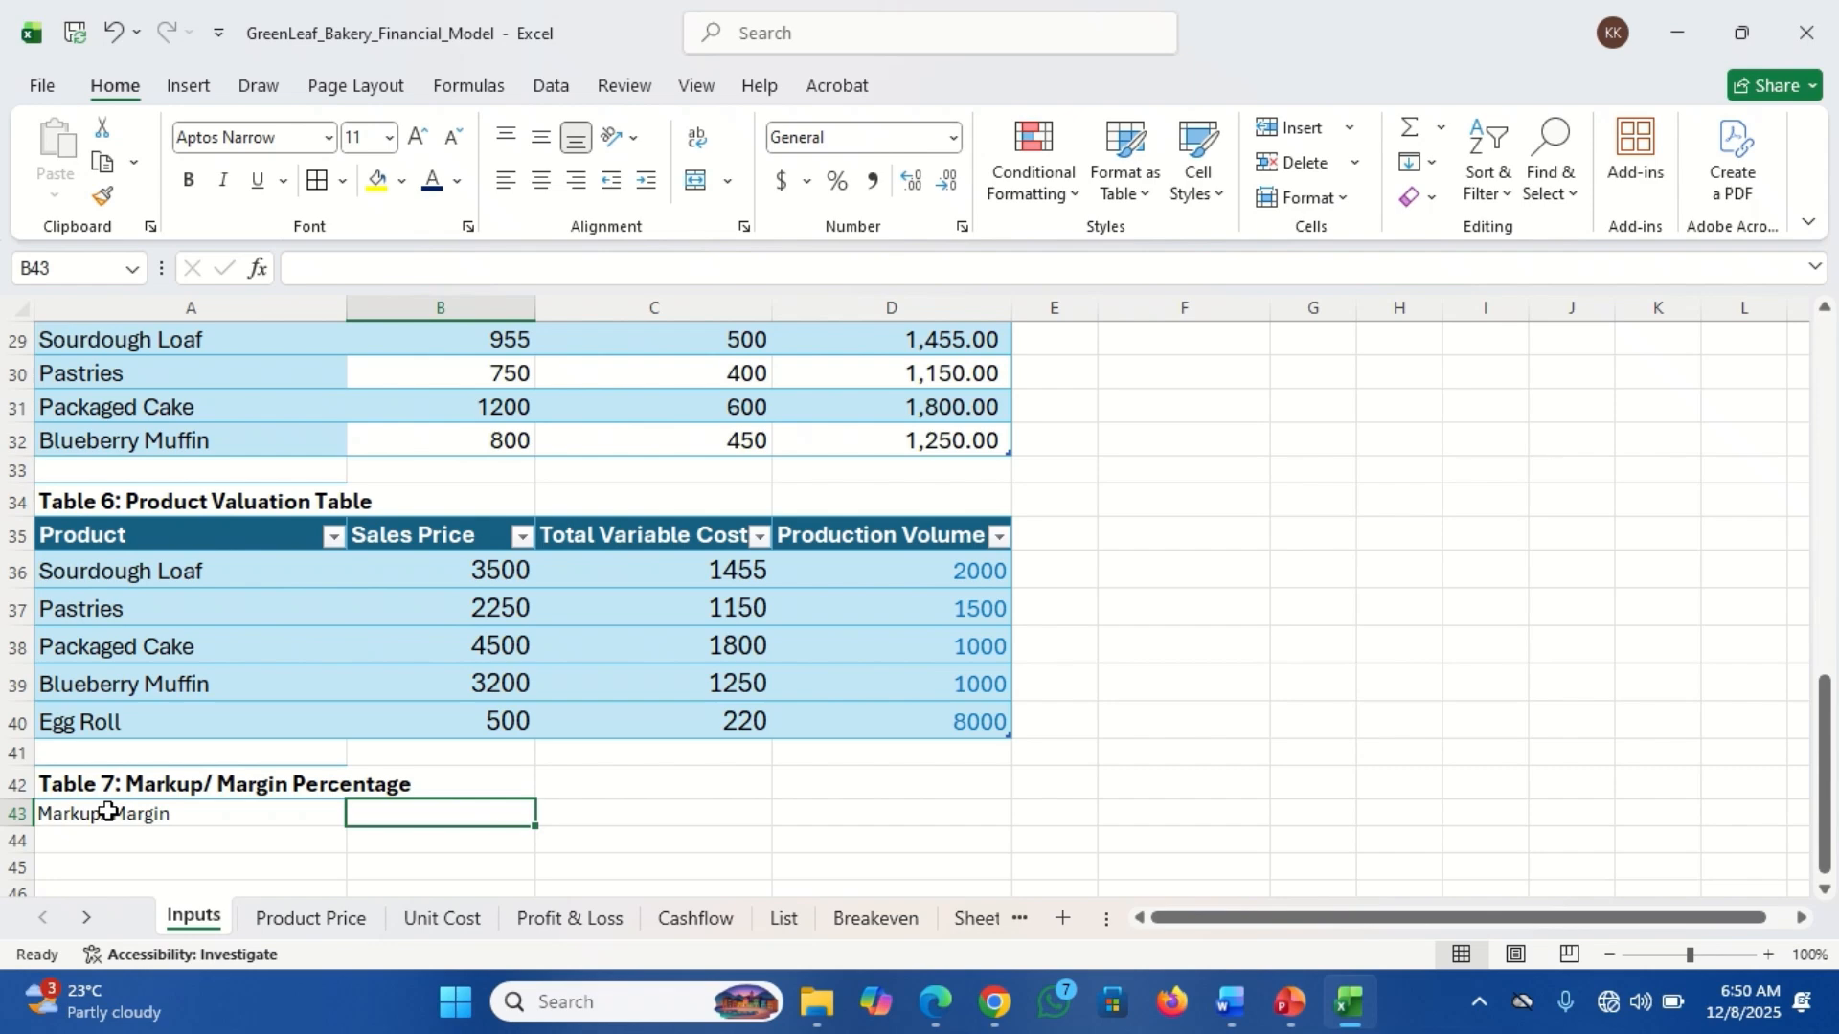
{"action": "type", "text": "35"}
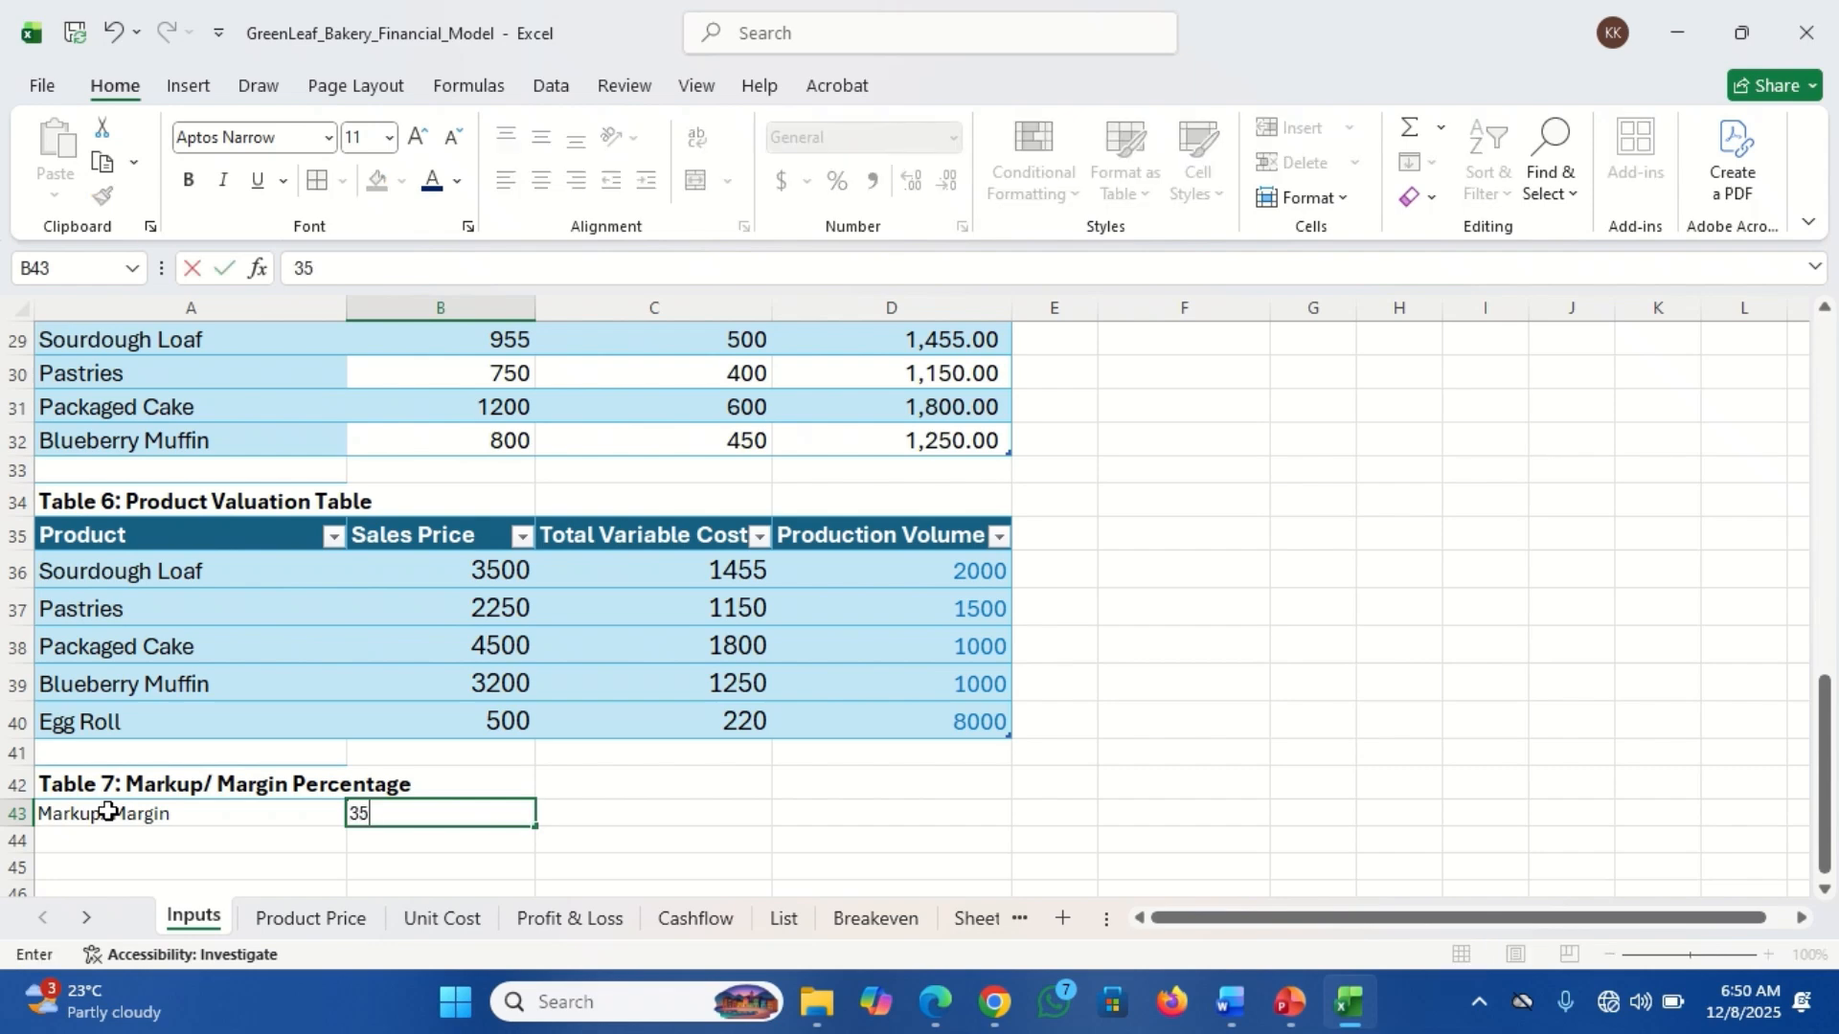
{"action": "type", "text": "%"}
{"action": "key", "text": "Return"}
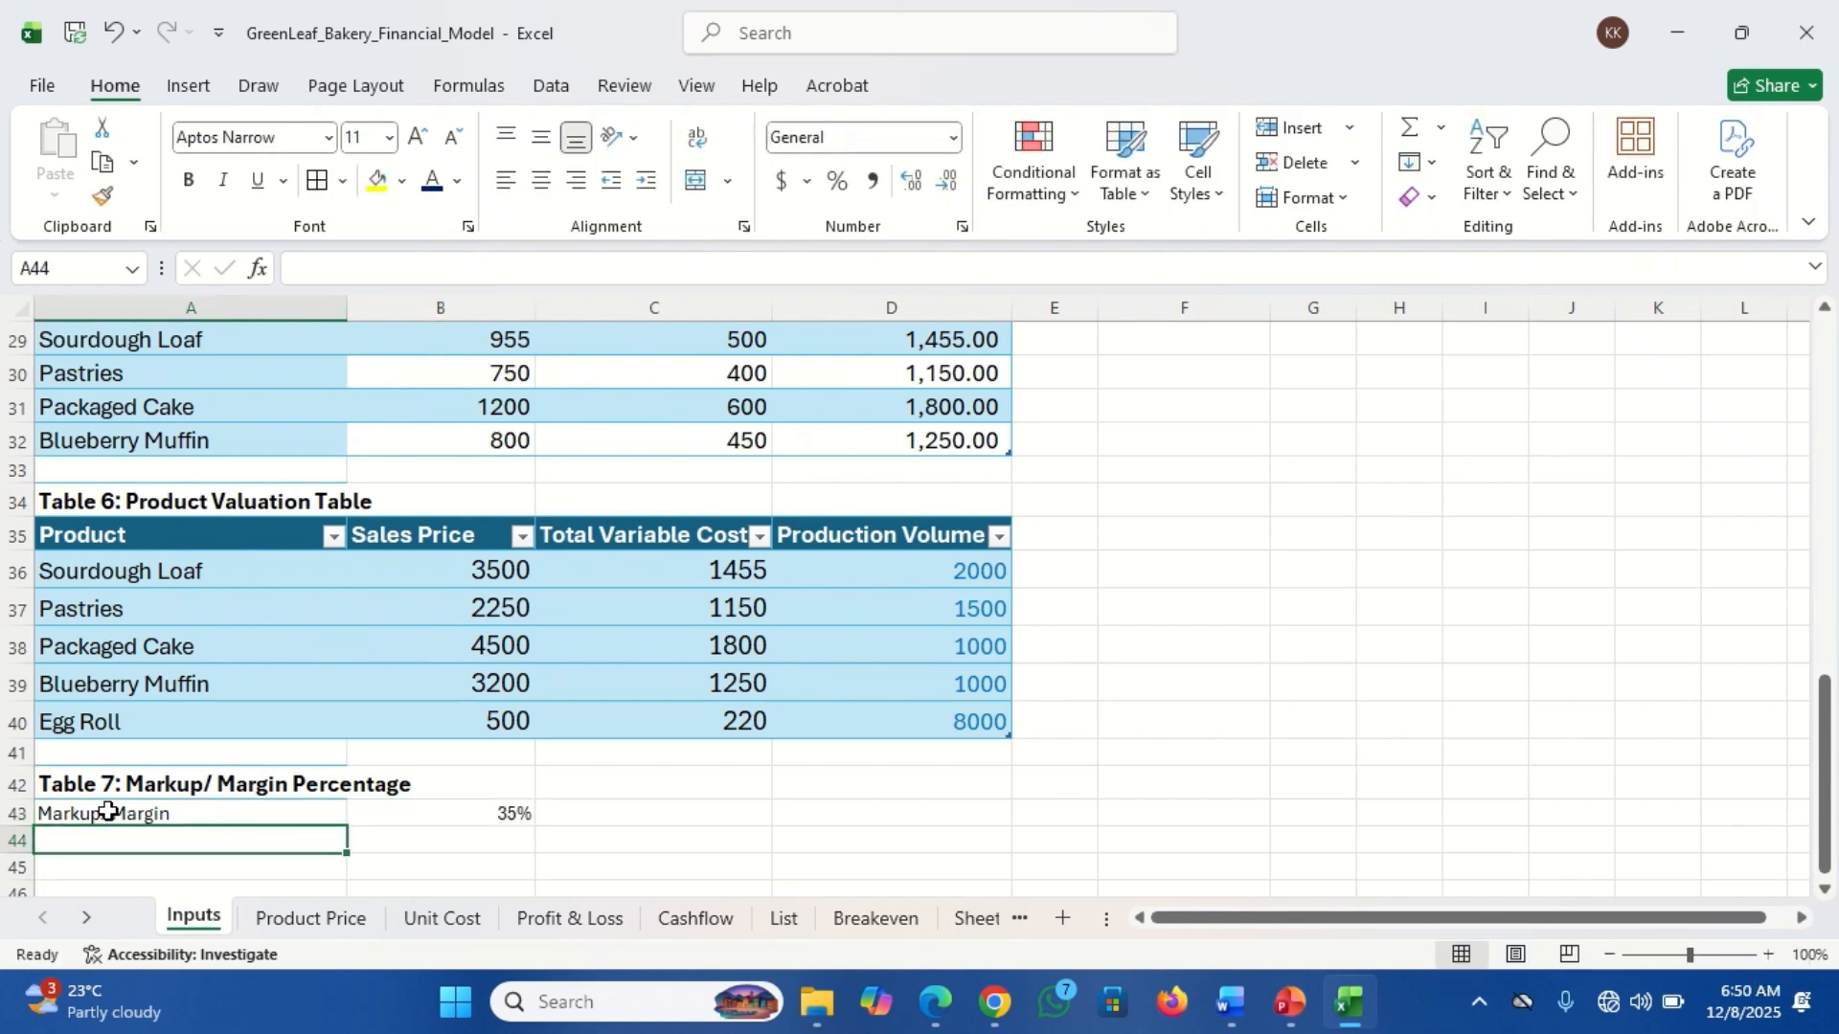
Copy the formatting of the "Sourdough Loaf" cell A36 in Table 6 onto the Markup/ Margin row A43:B43.
{"action": "left_click", "coordinate": [123, 811]}
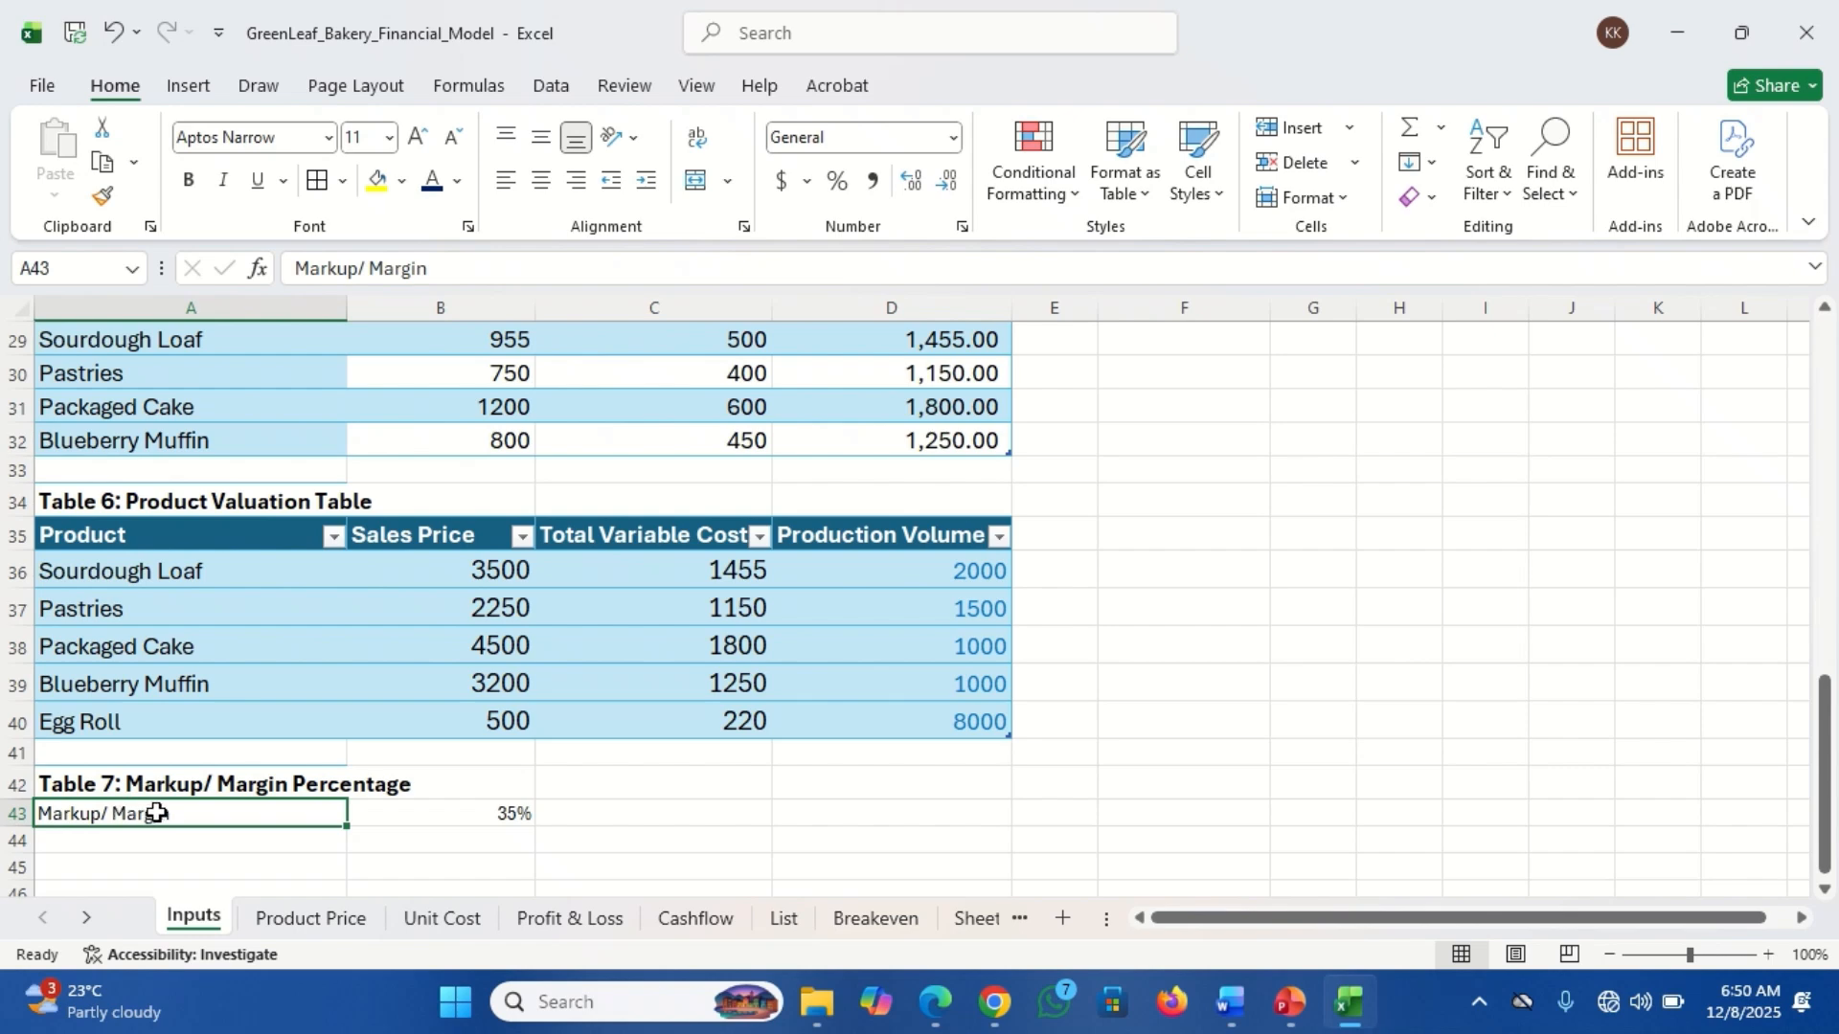
{"action": "left_click", "coordinate": [153, 574]}
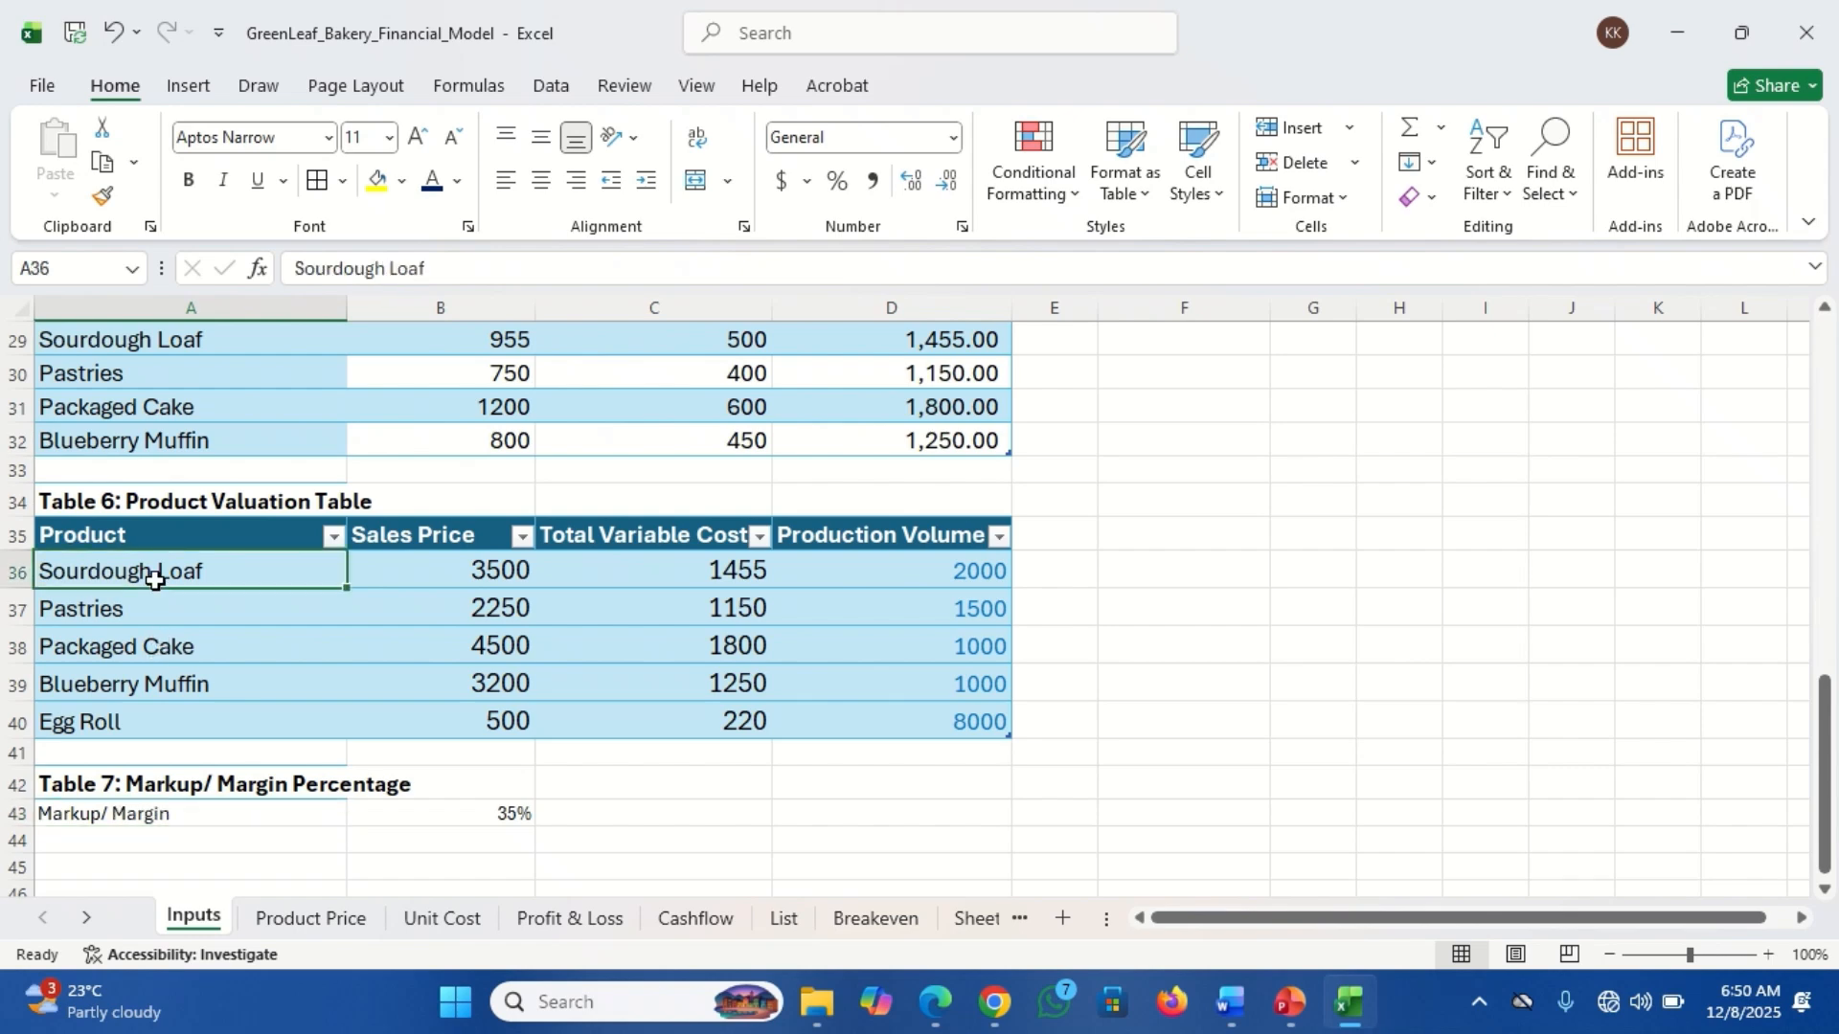
{"action": "left_click", "coordinate": [103, 197]}
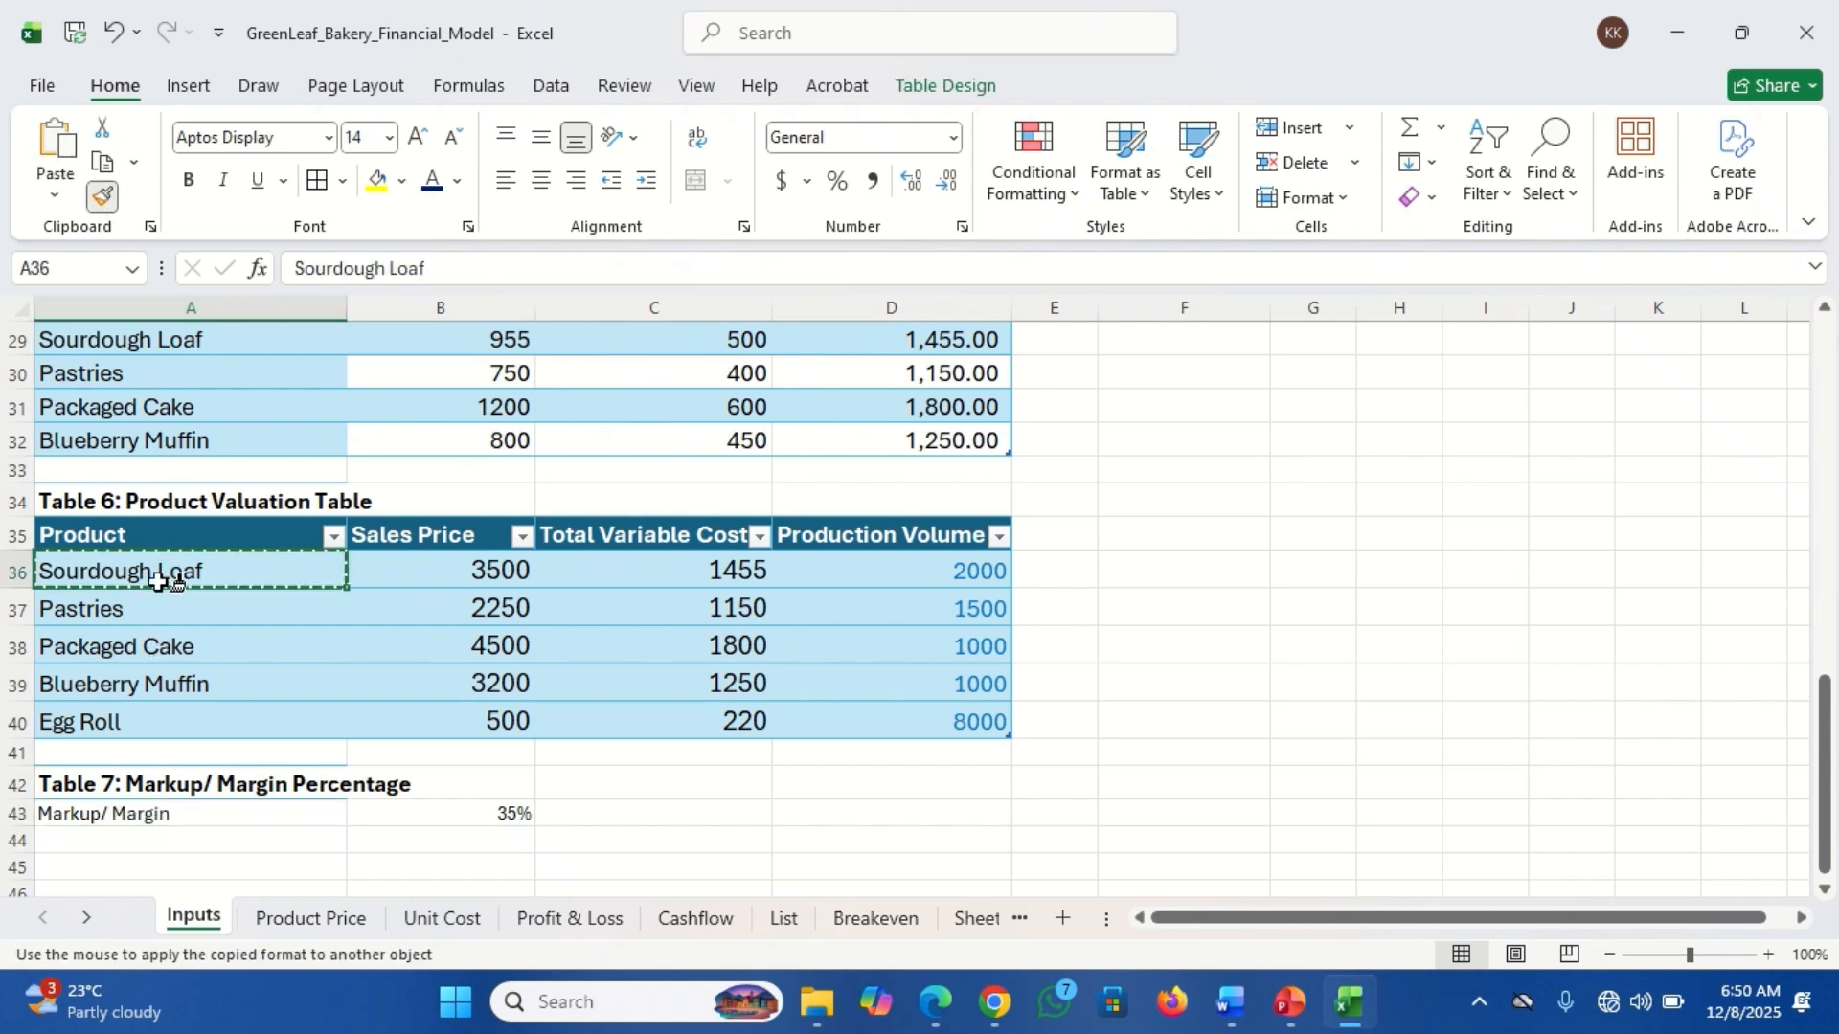
{"action": "left_click_drag", "start_coordinate": [123, 810], "coordinate": [389, 817]}
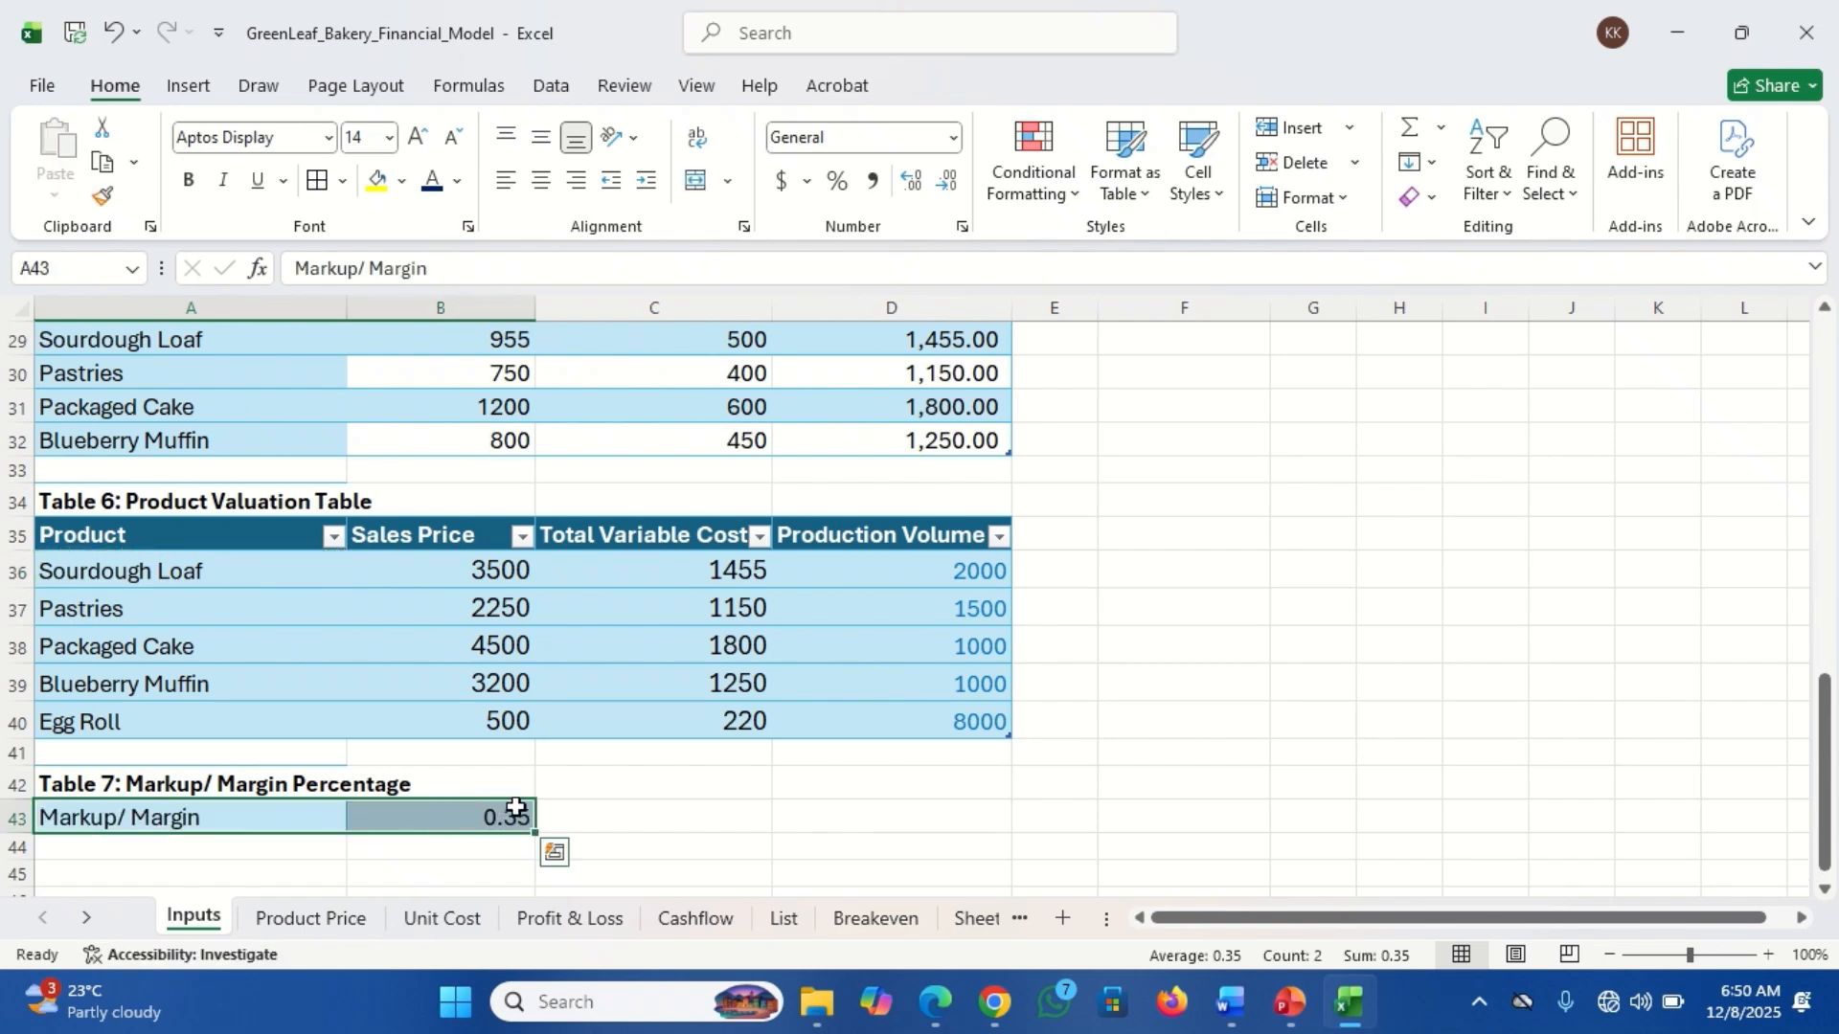
{"action": "left_click", "coordinate": [579, 819]}
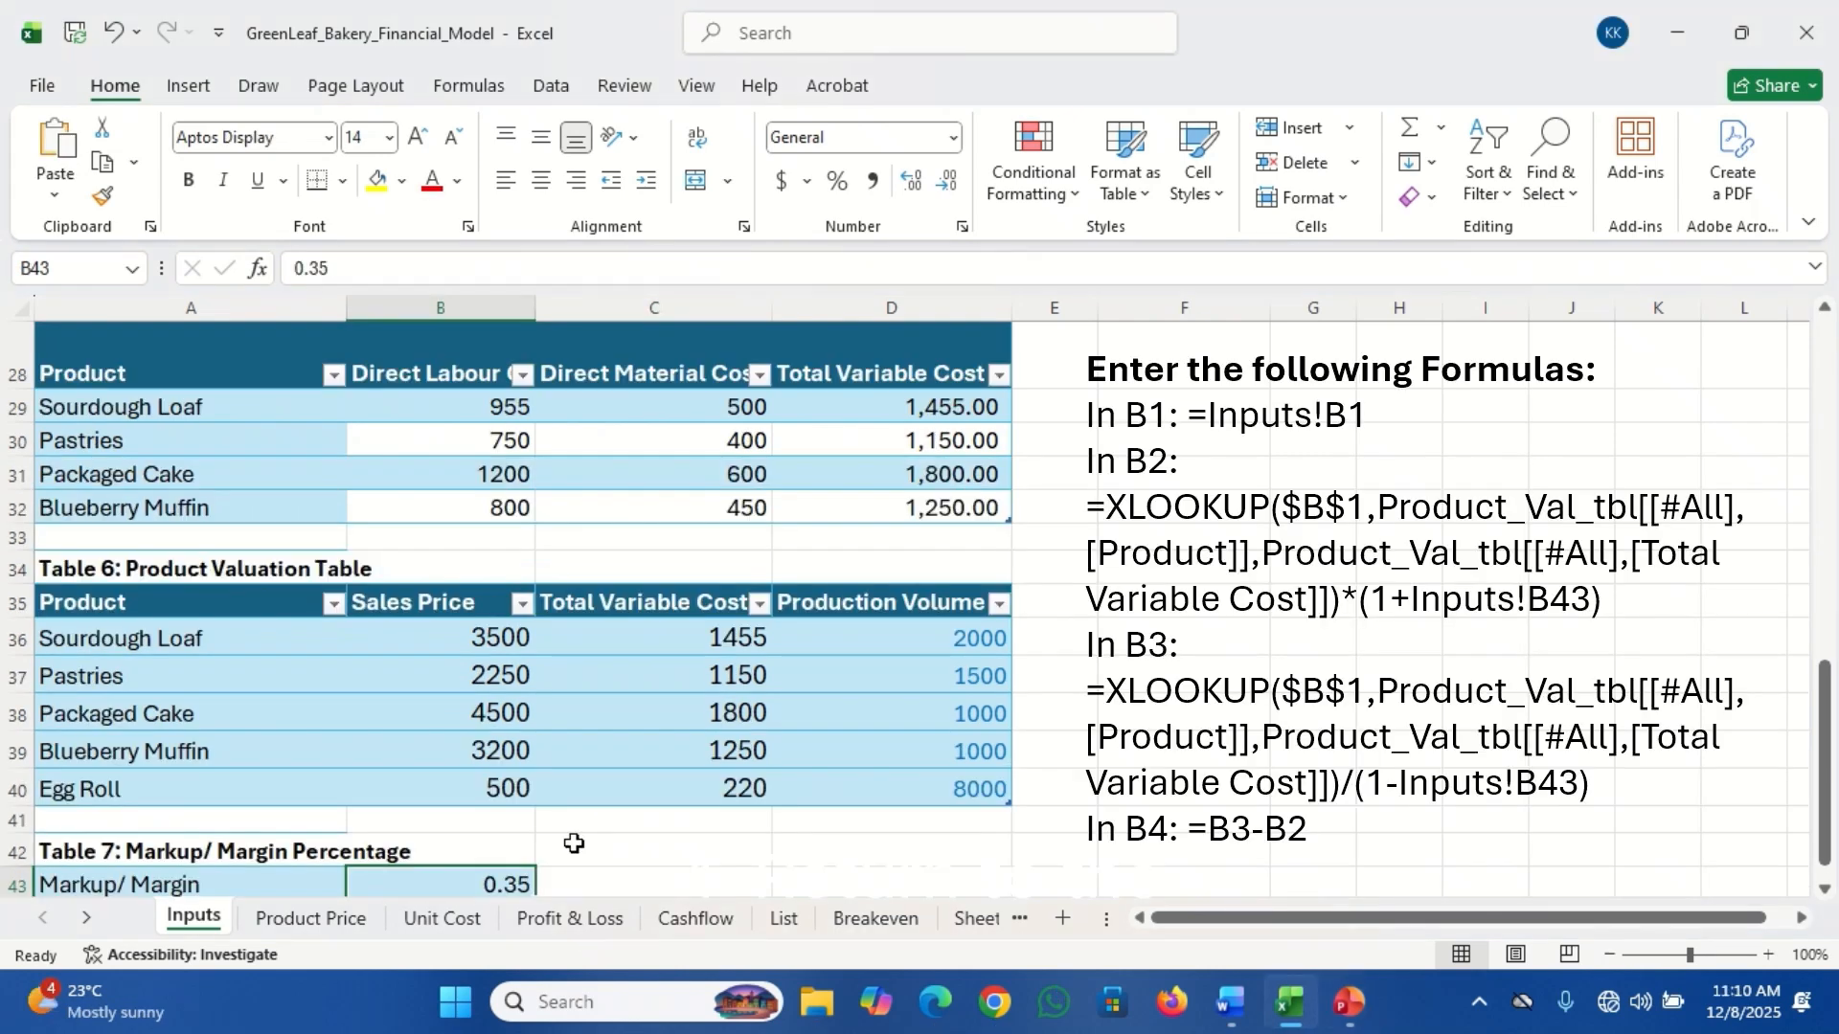
{"action": "left_click", "coordinate": [575, 843]}
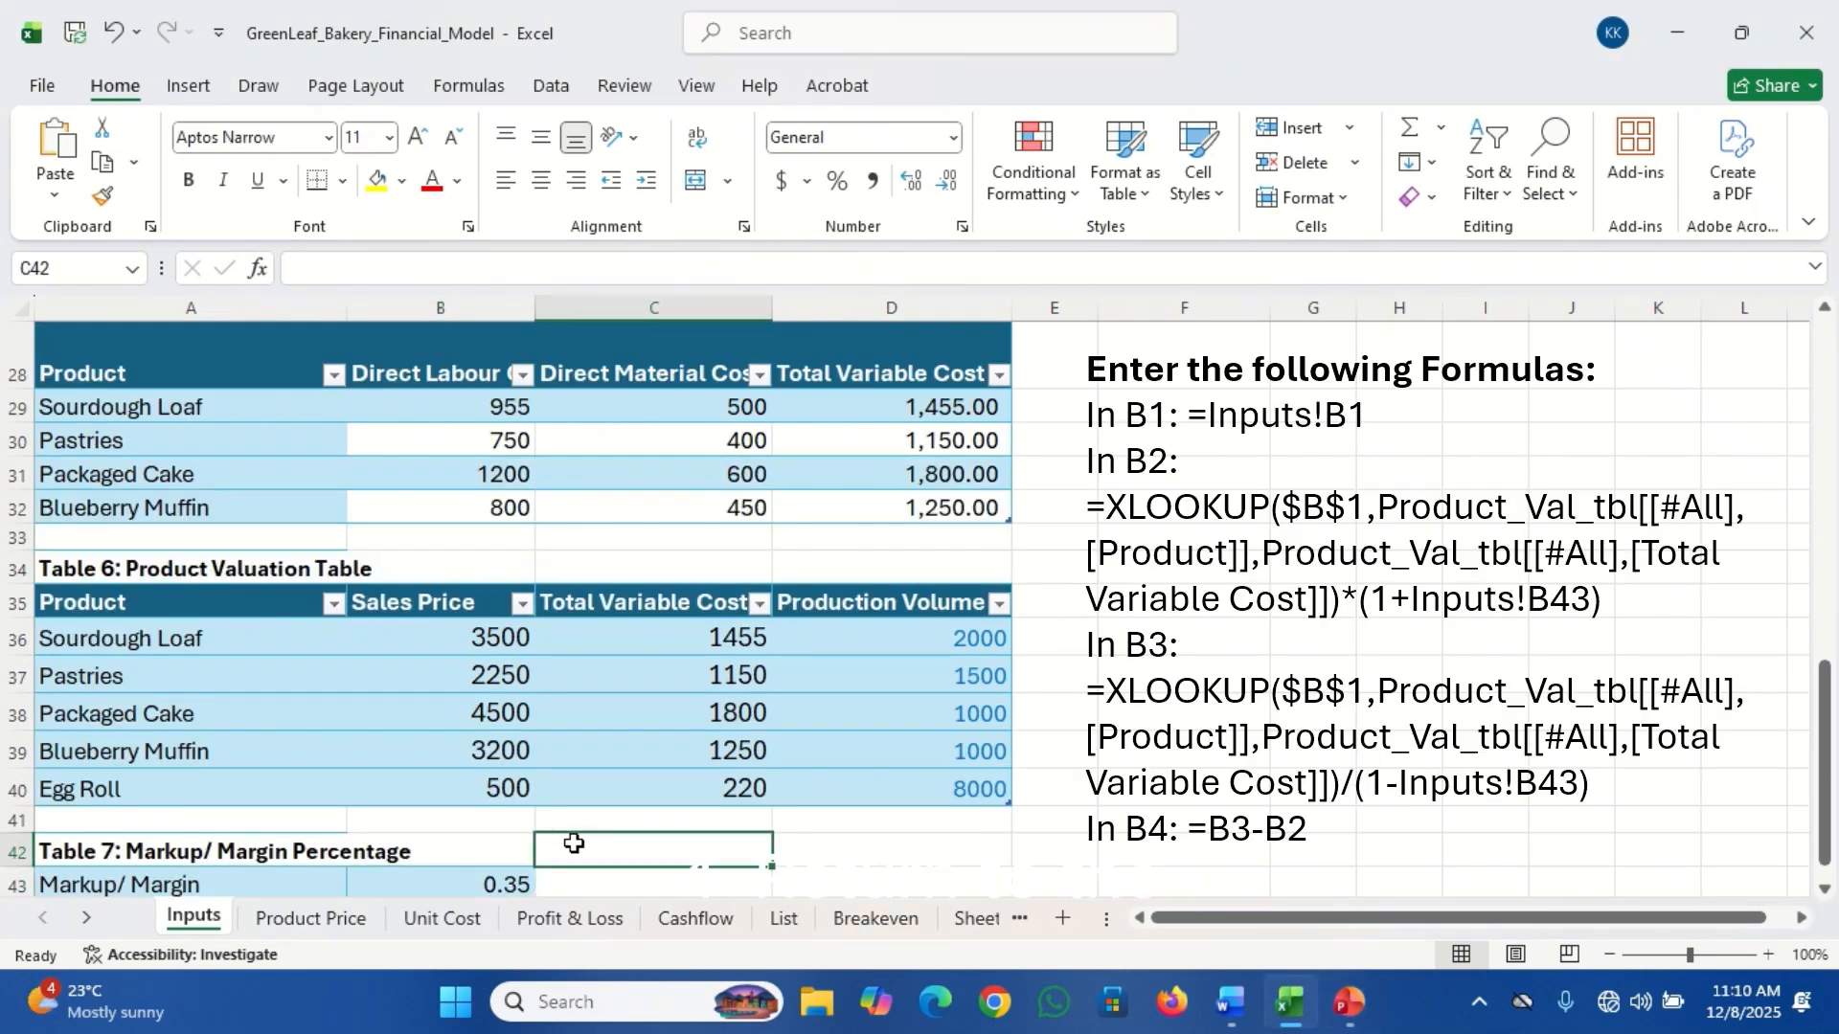
Link cell B1 of the Product Price sheet to the selected product with the formula =Inputs!B1.
{"action": "left_click", "coordinate": [308, 918]}
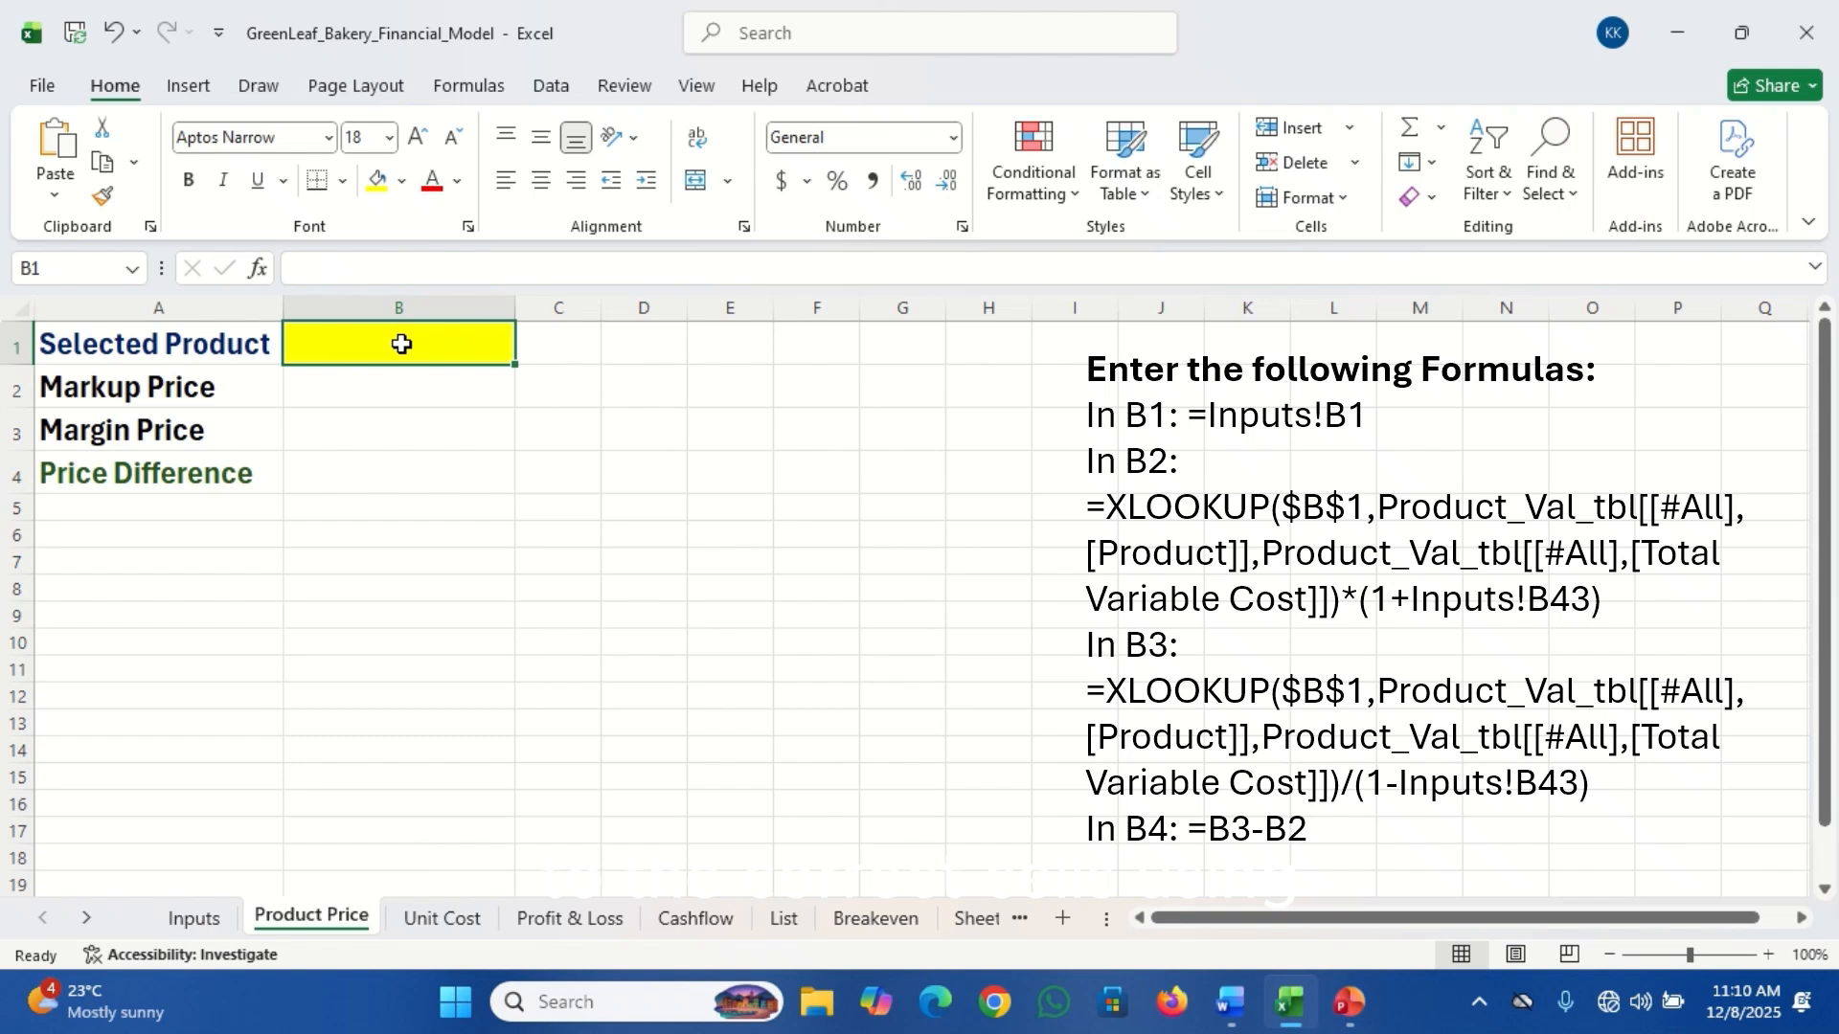
{"action": "type", "text": "="}
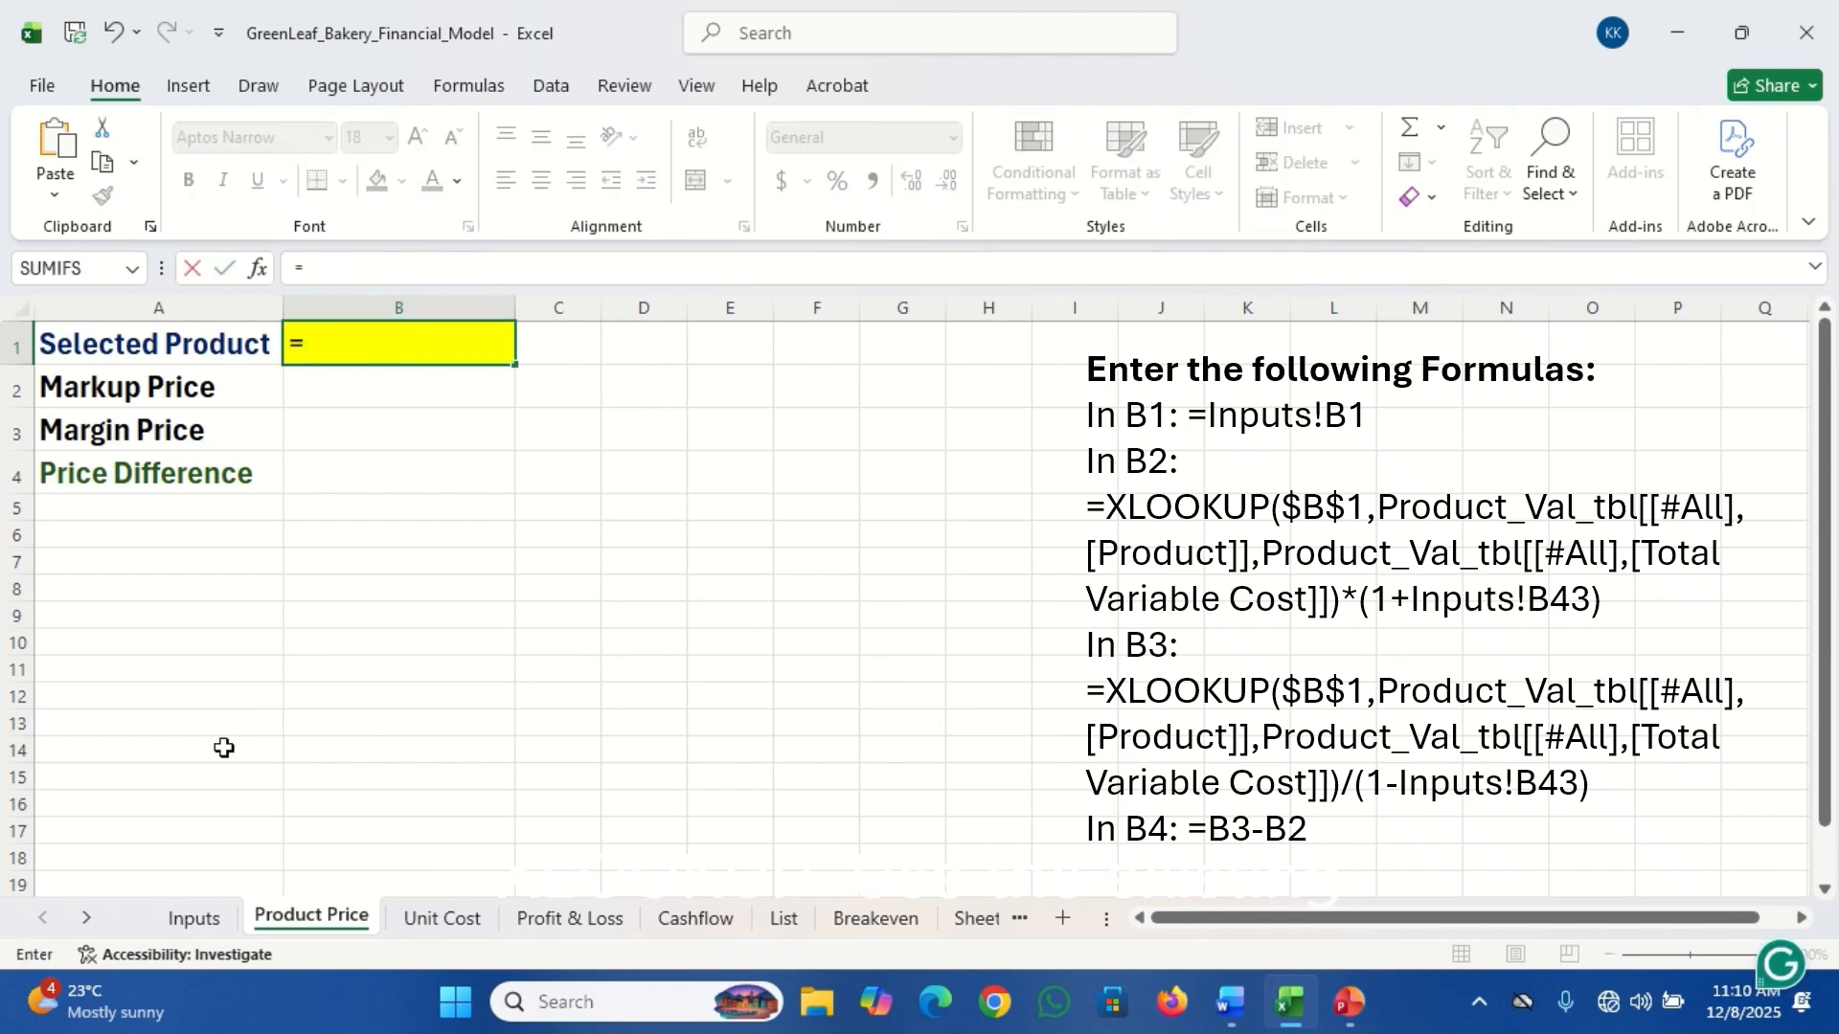
{"action": "left_click", "coordinate": [194, 918]}
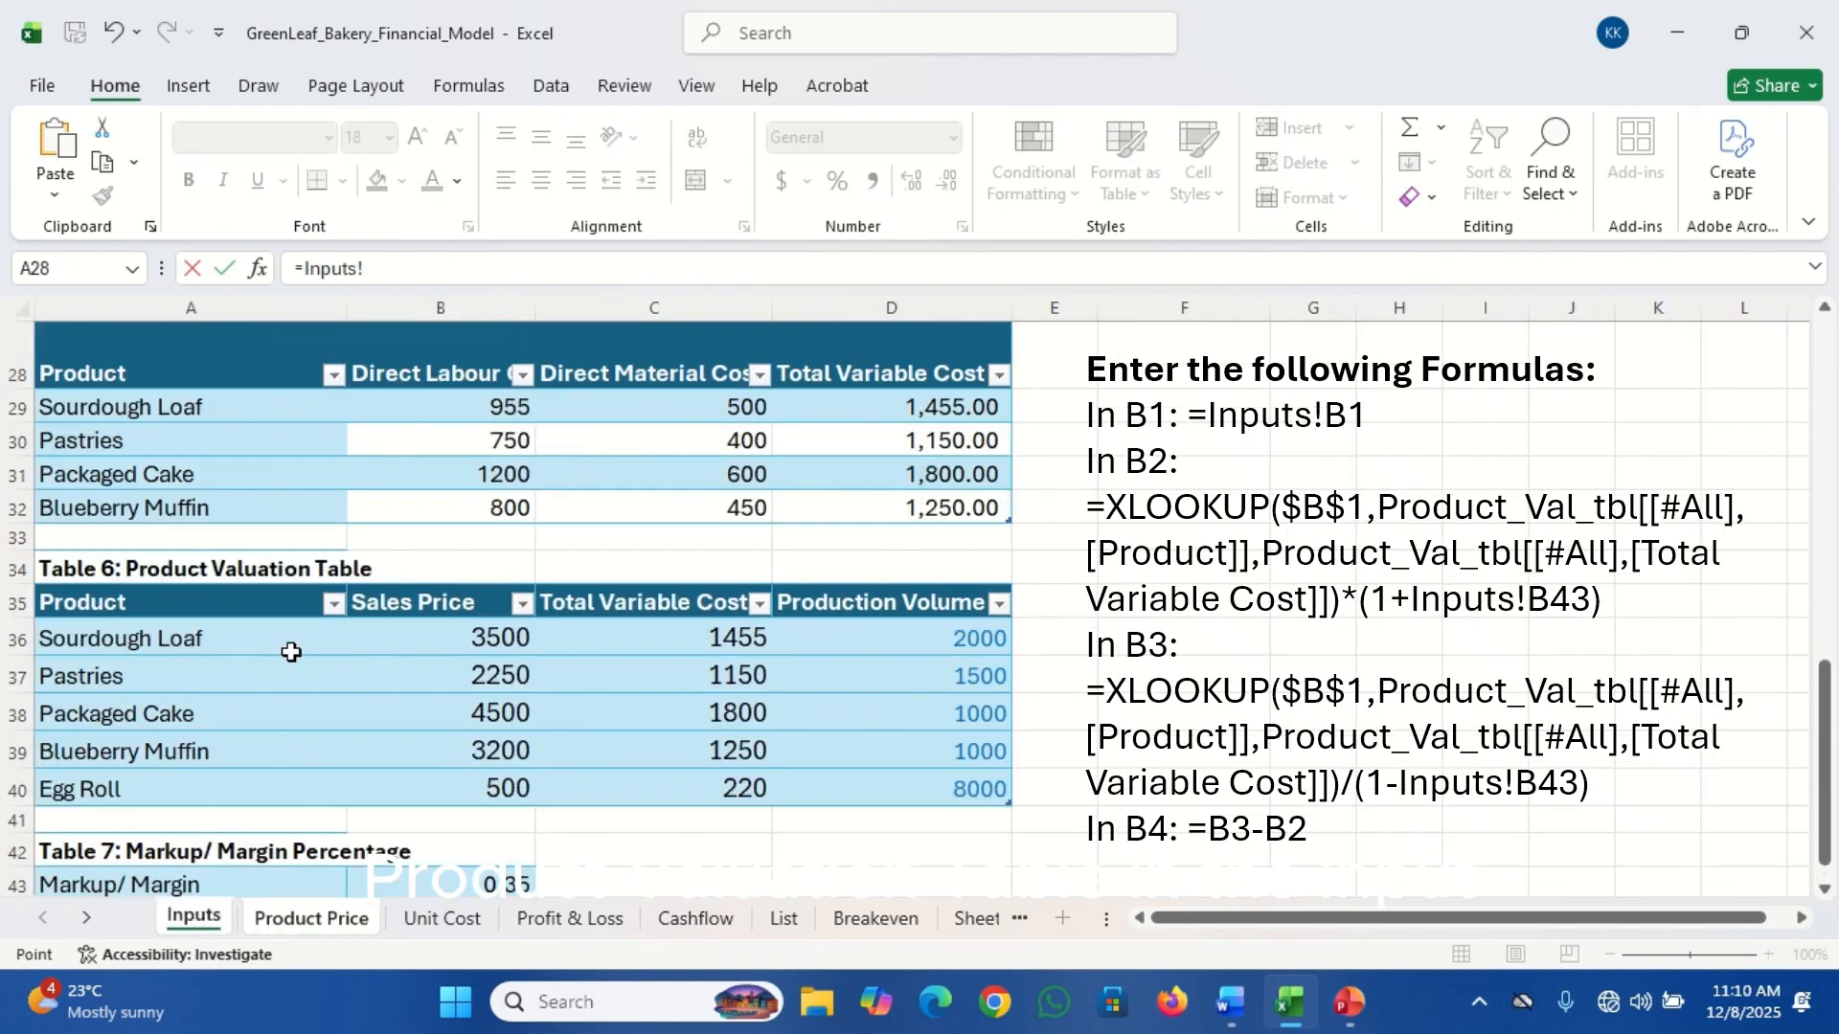
{"action": "left_click", "coordinate": [1824, 356]}
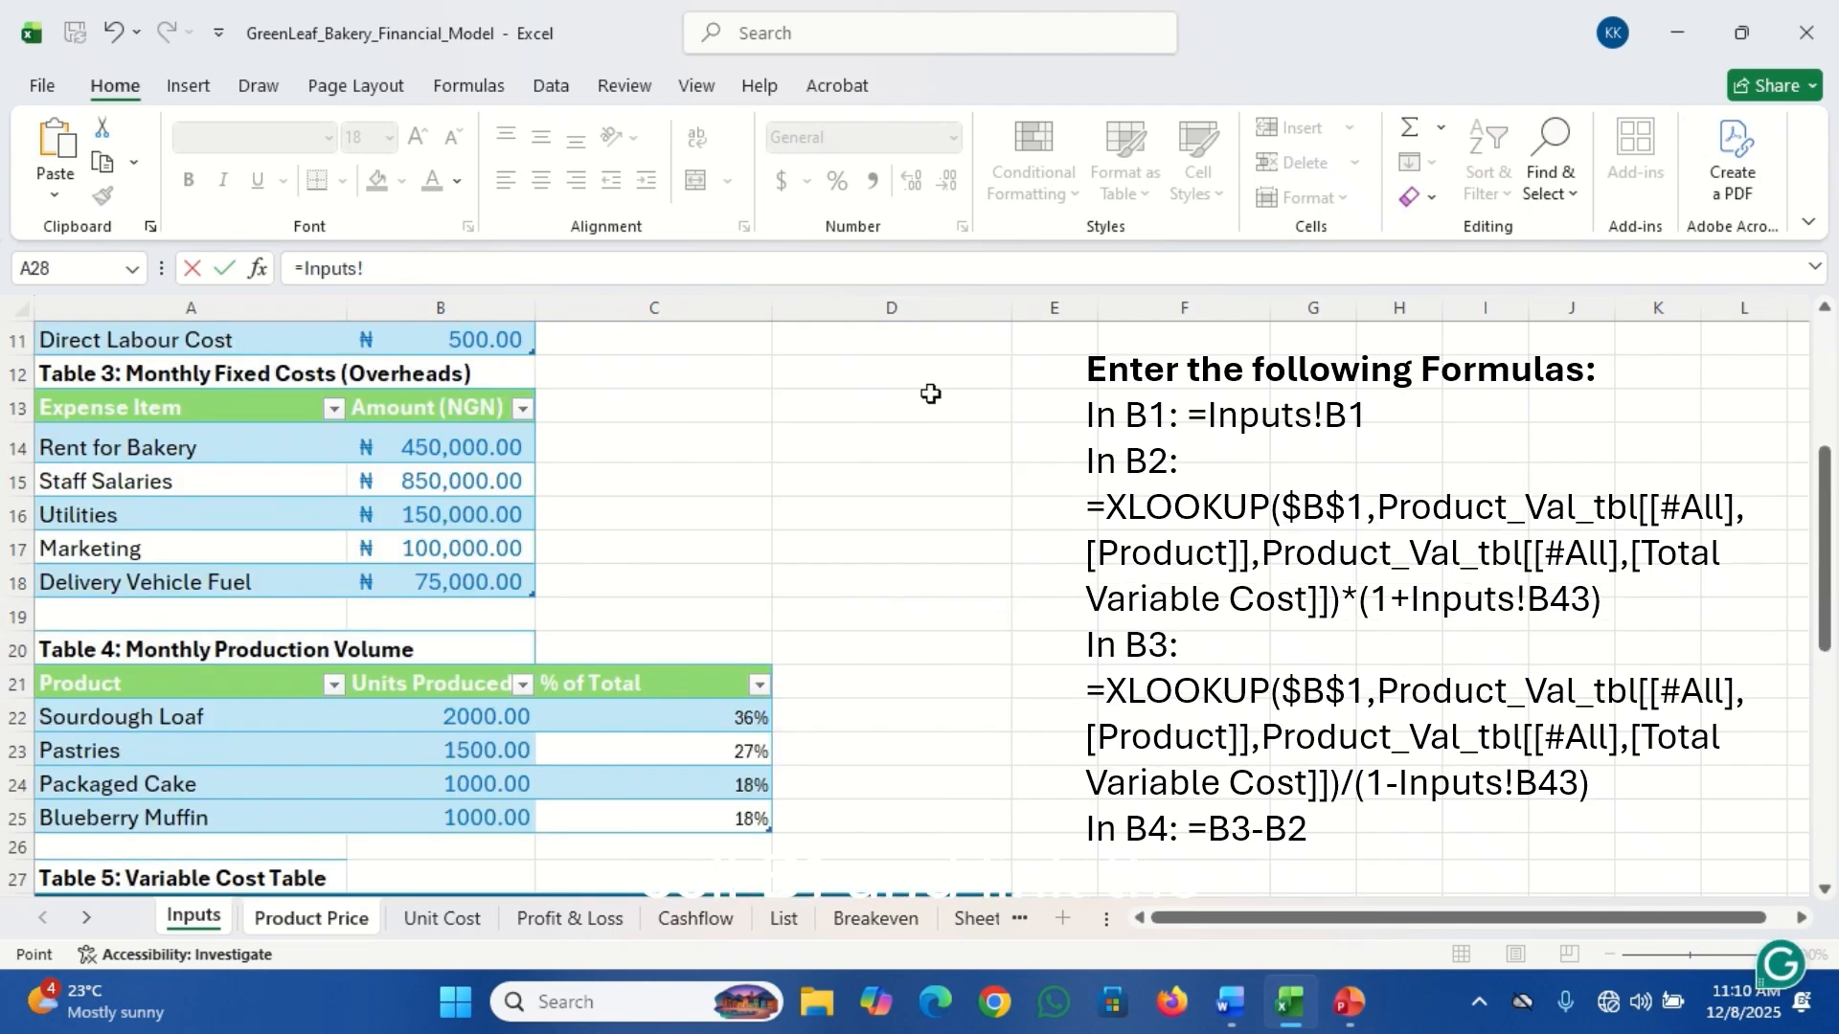
{"action": "left_click", "coordinate": [1826, 362]}
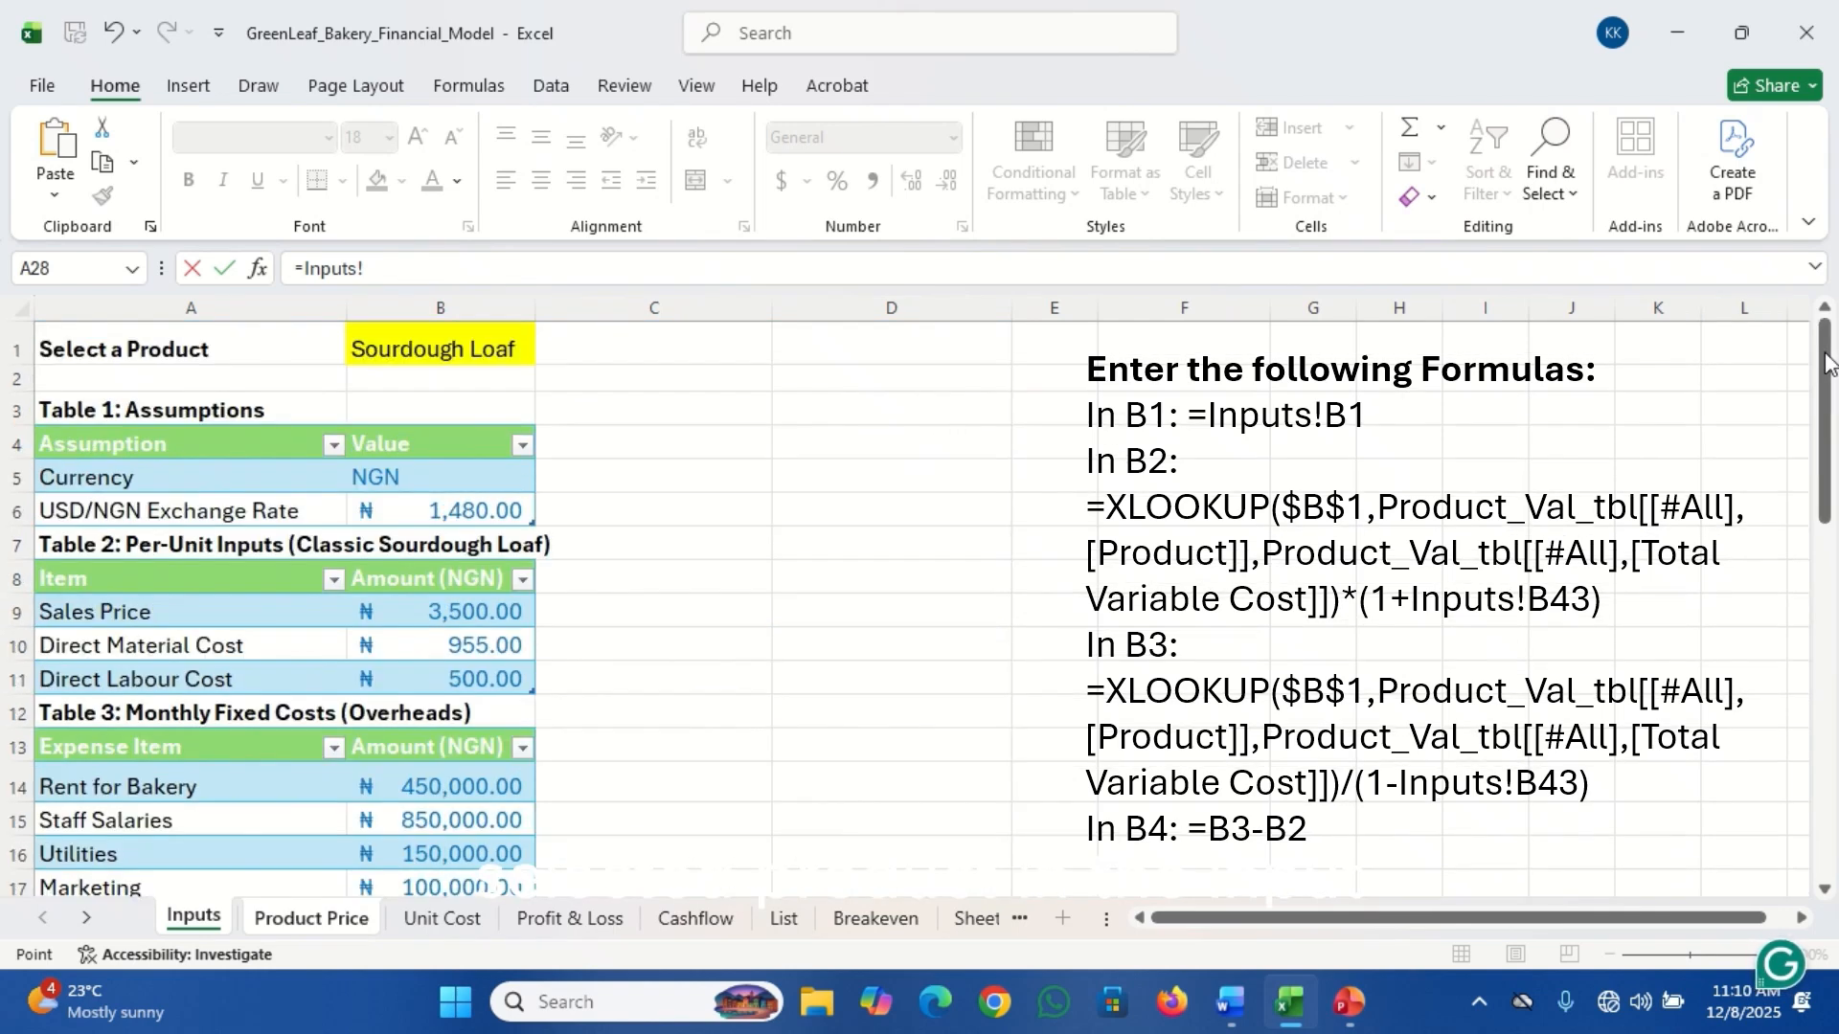
{"action": "left_click", "coordinate": [479, 348]}
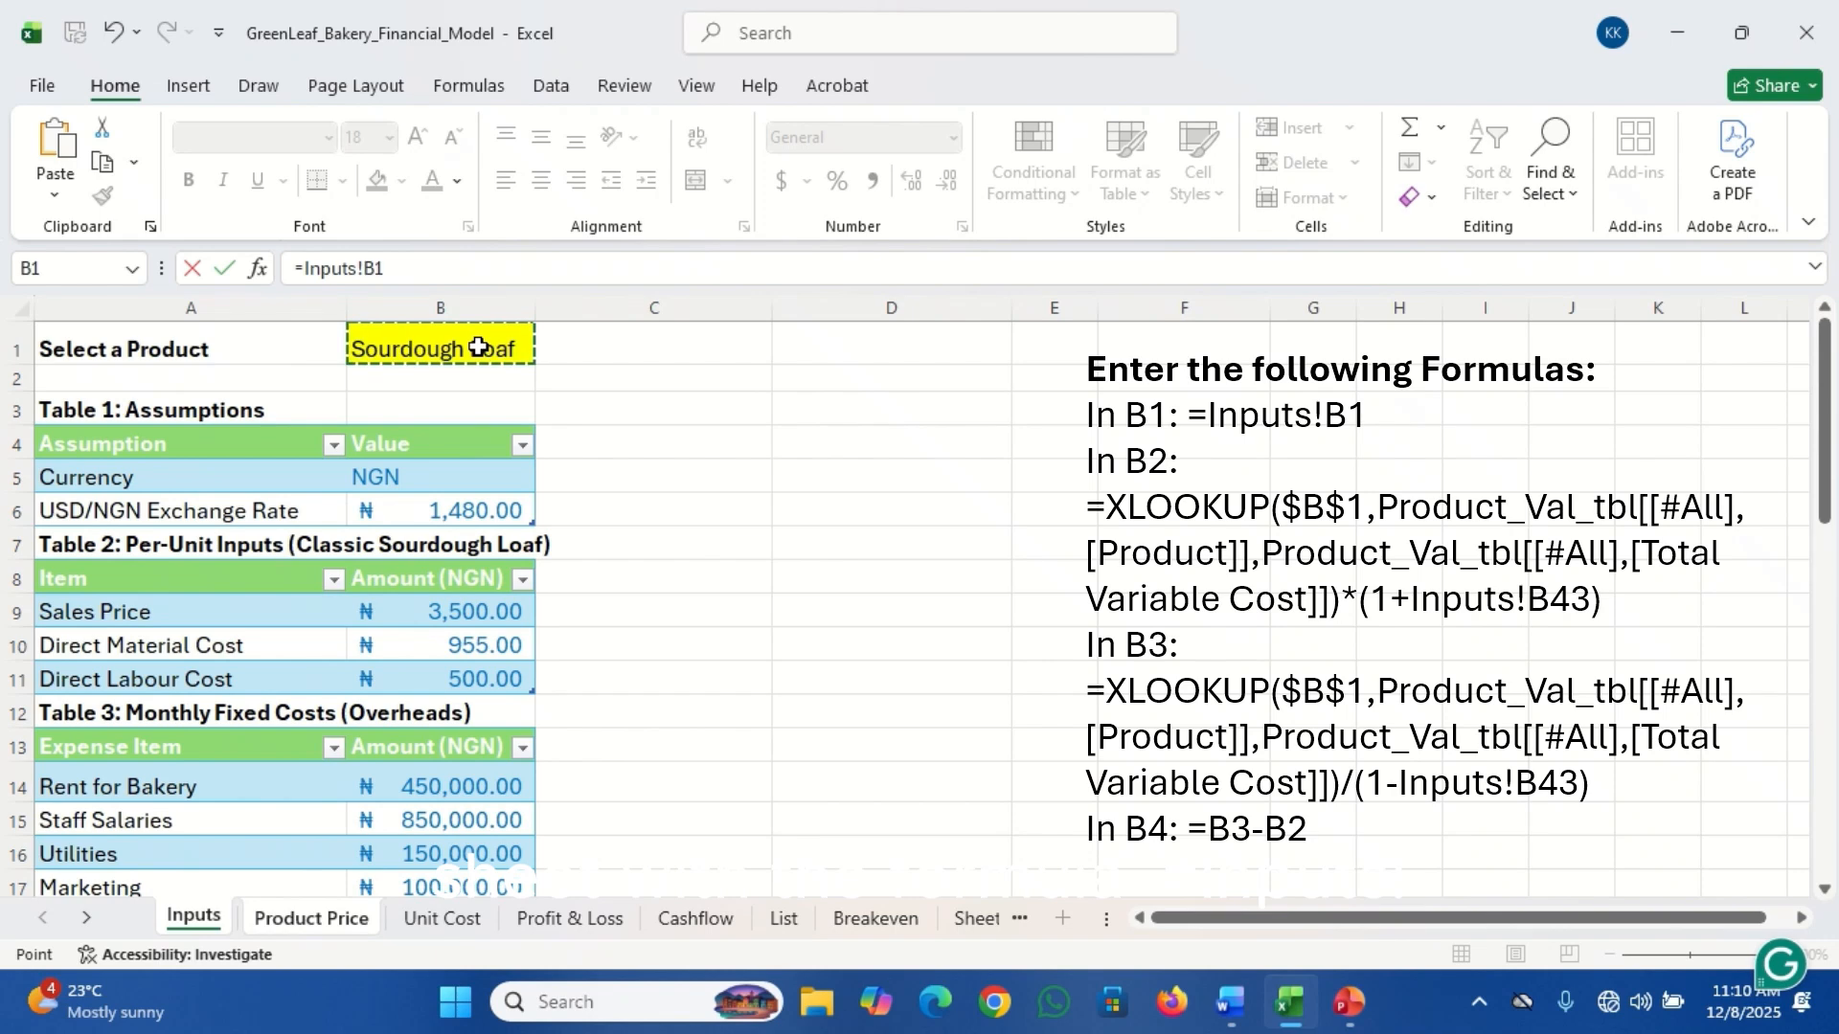
{"action": "key", "text": "Return"}
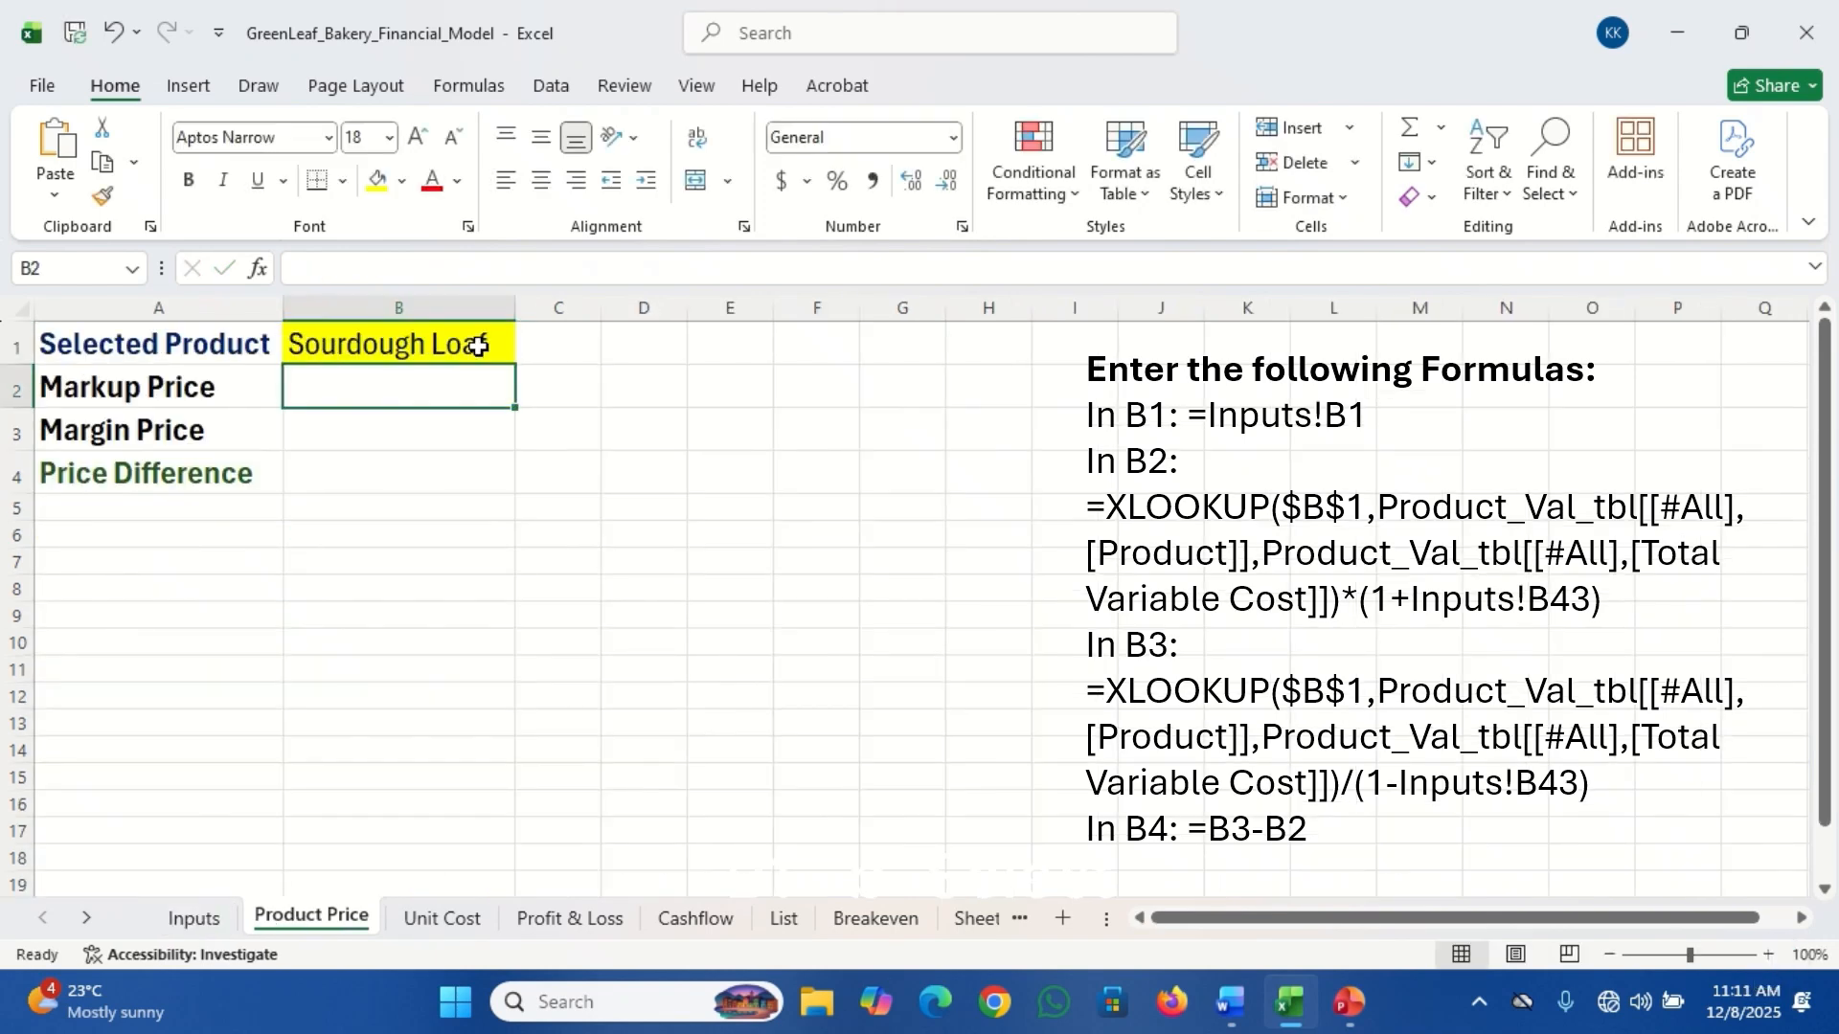
In B2, start an XLOOKUP of B1 with Table 6's Product column on the Inputs sheet as lookup array and its Total Variable Cost column as return array.
{"action": "type", "text": "=xl"}
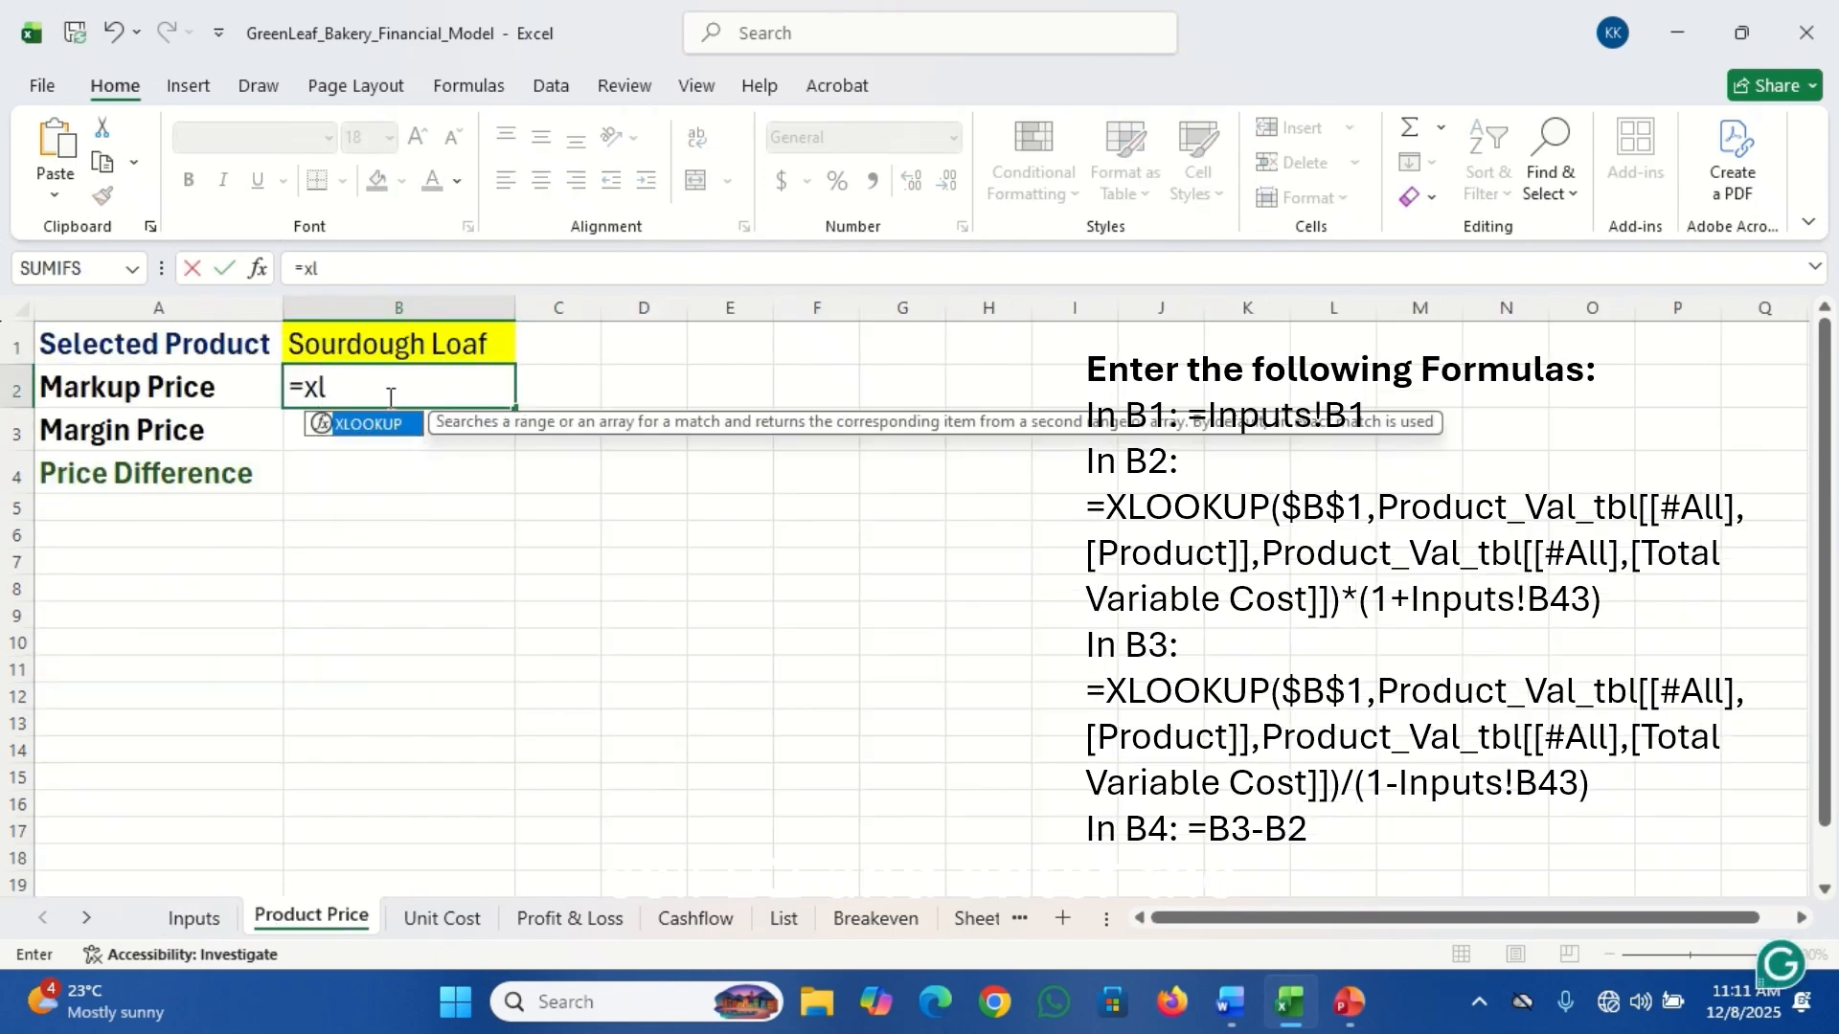
{"action": "key", "text": "Tab"}
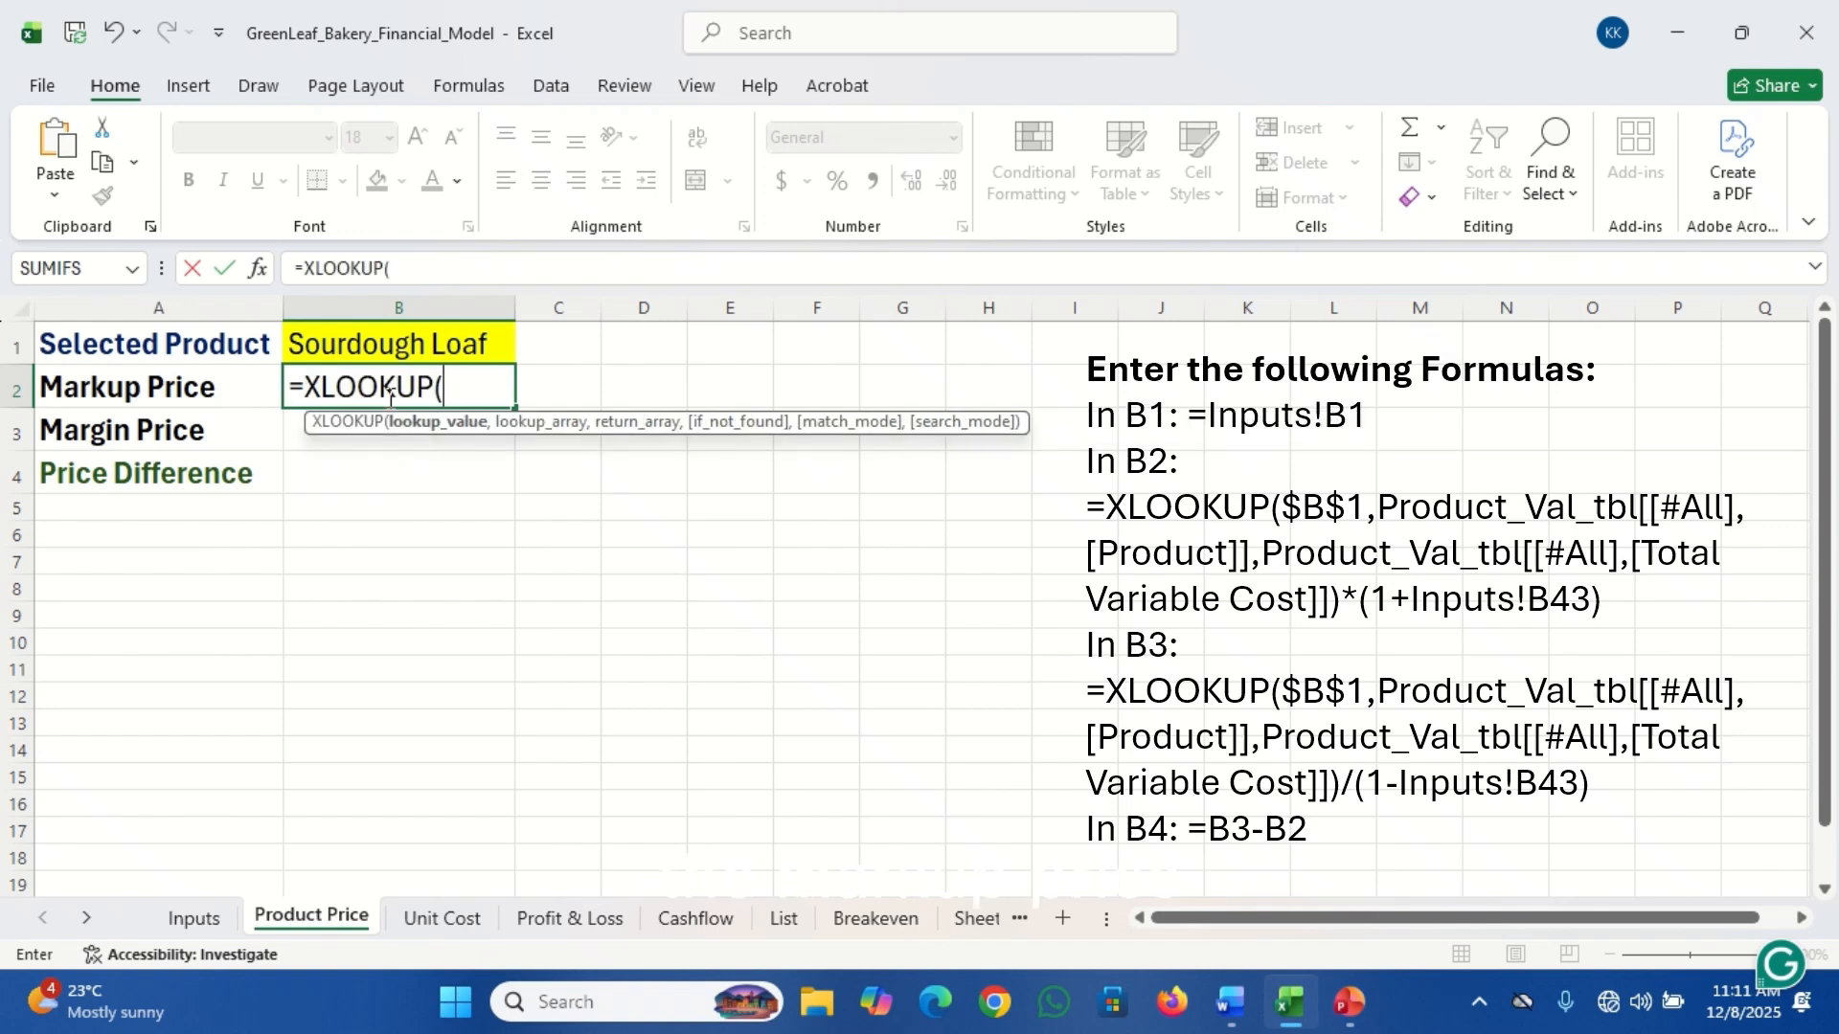
{"action": "left_click", "coordinate": [343, 344]}
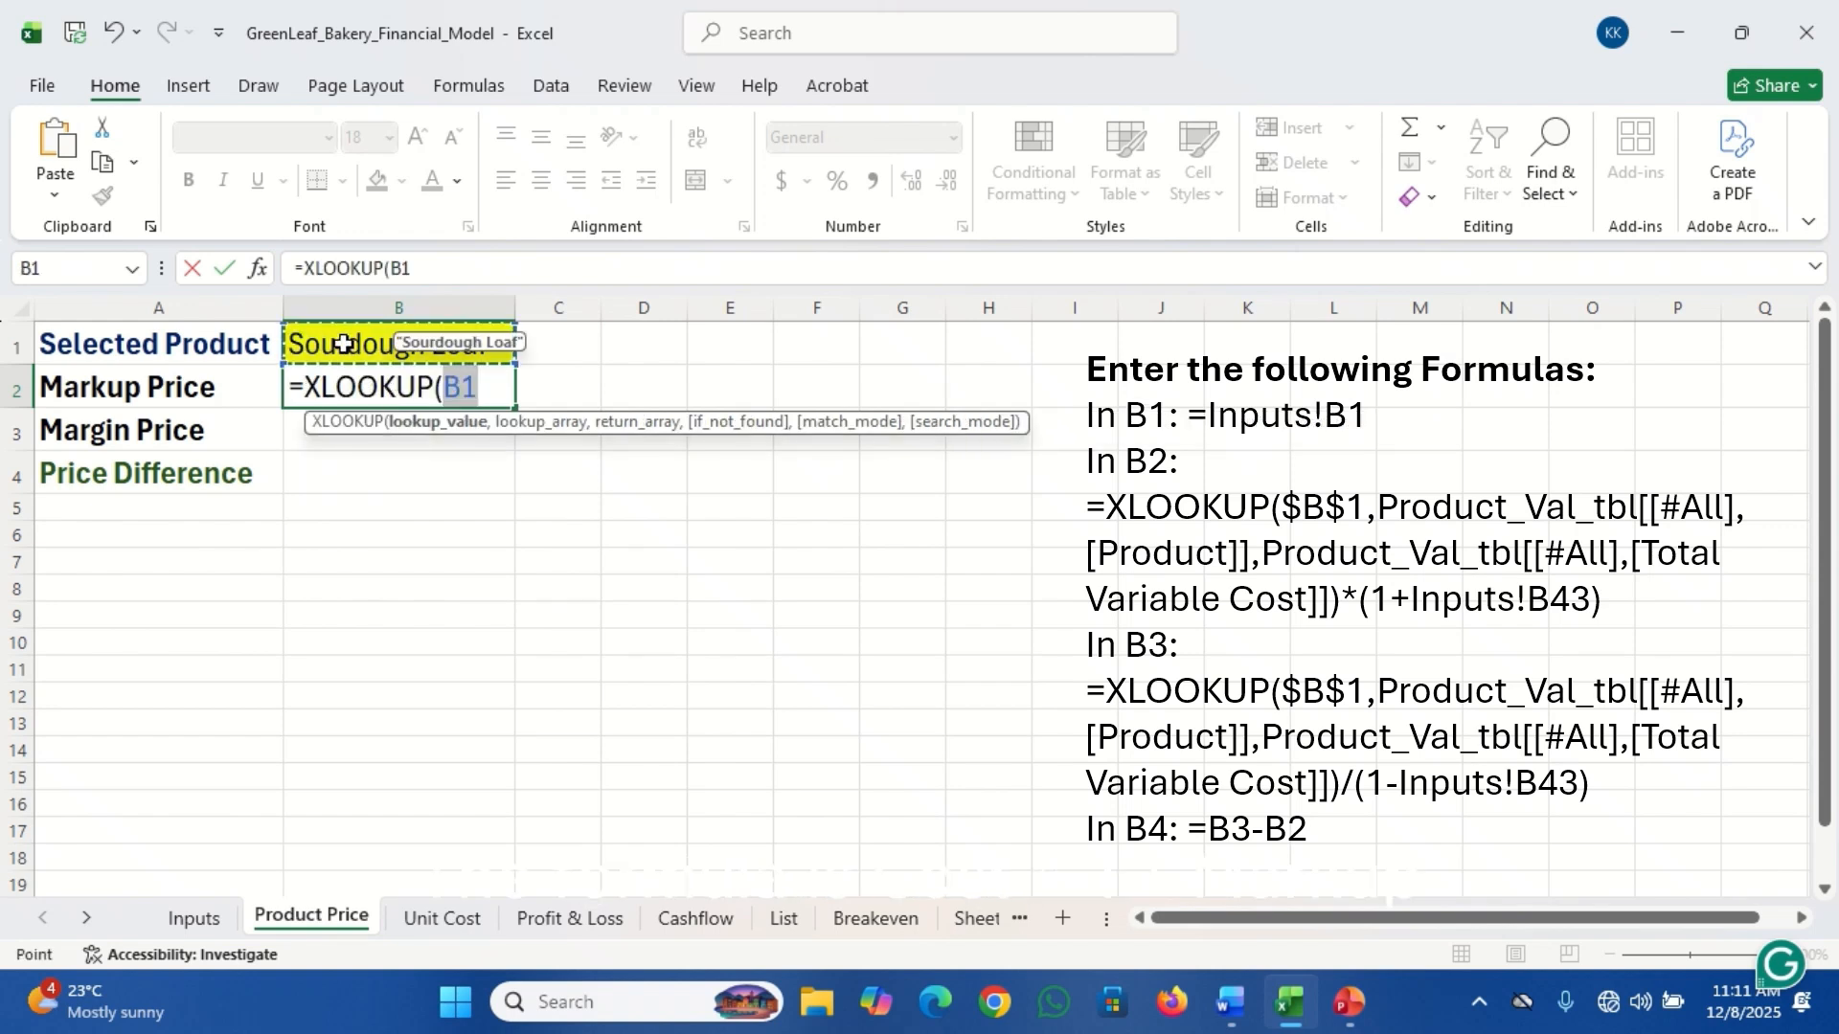
{"action": "type", "text": ","}
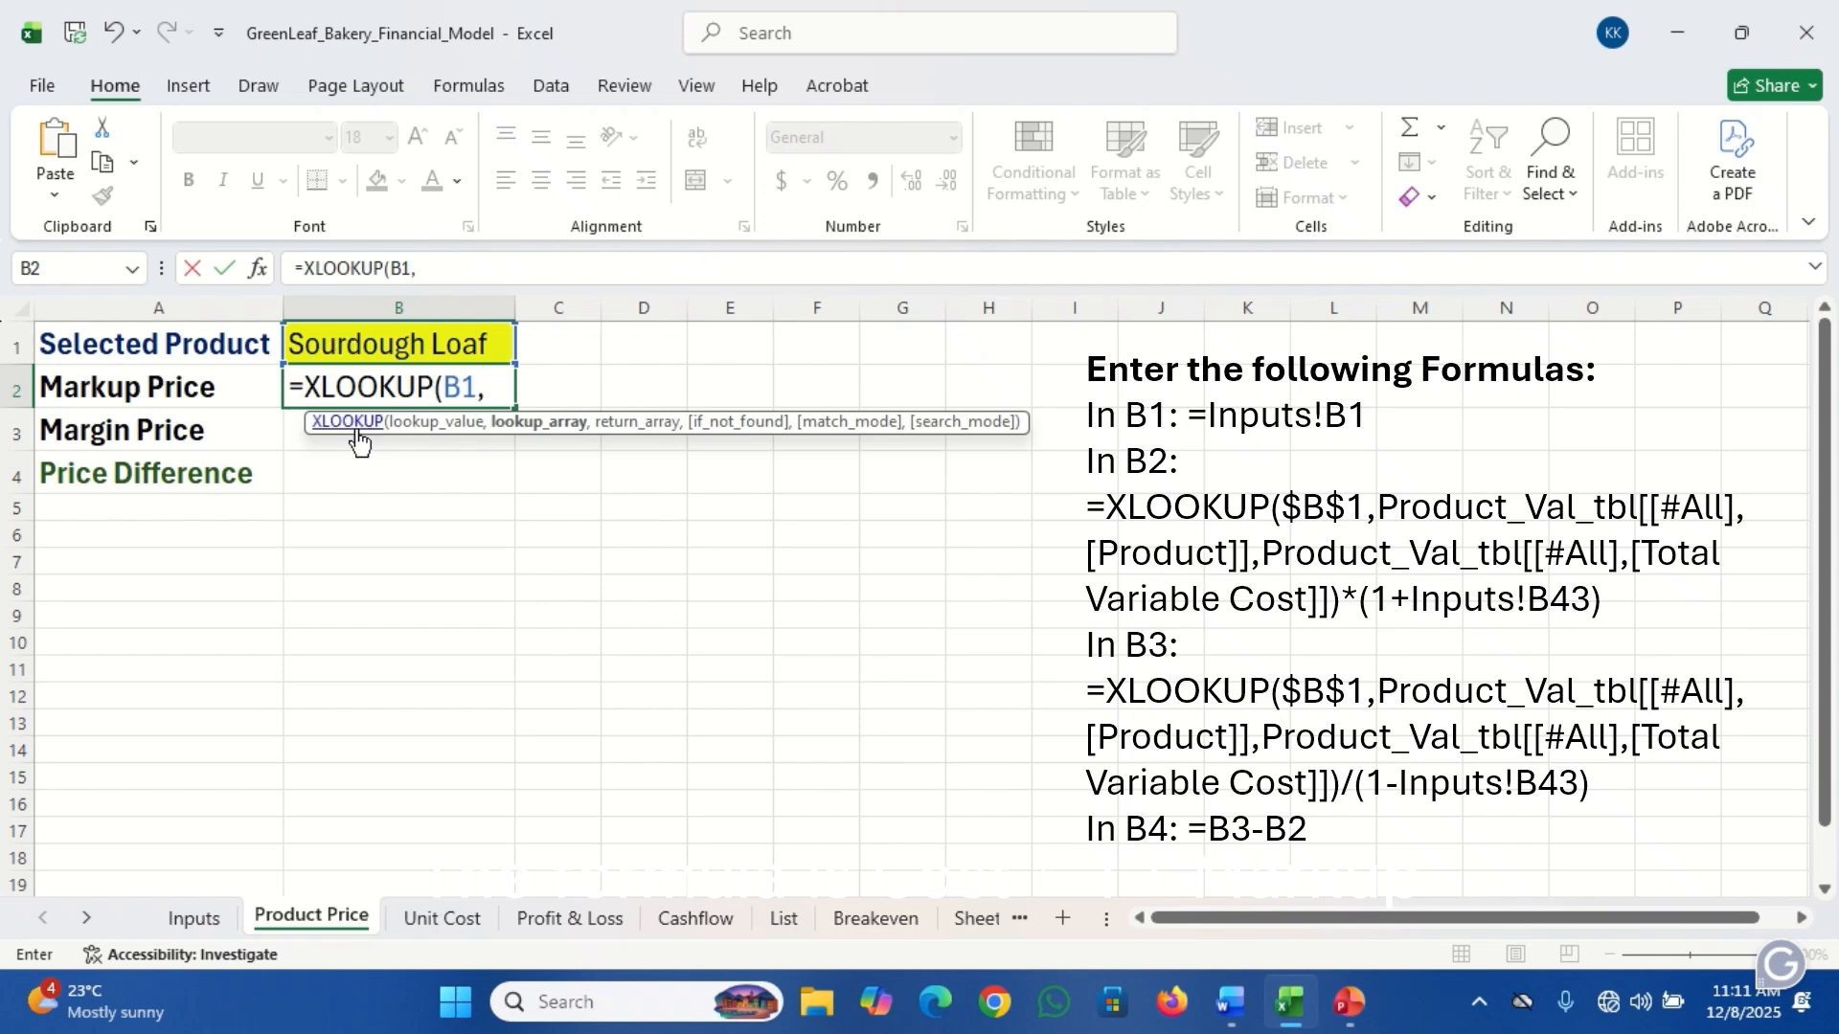
{"action": "left_click", "coordinate": [196, 919]}
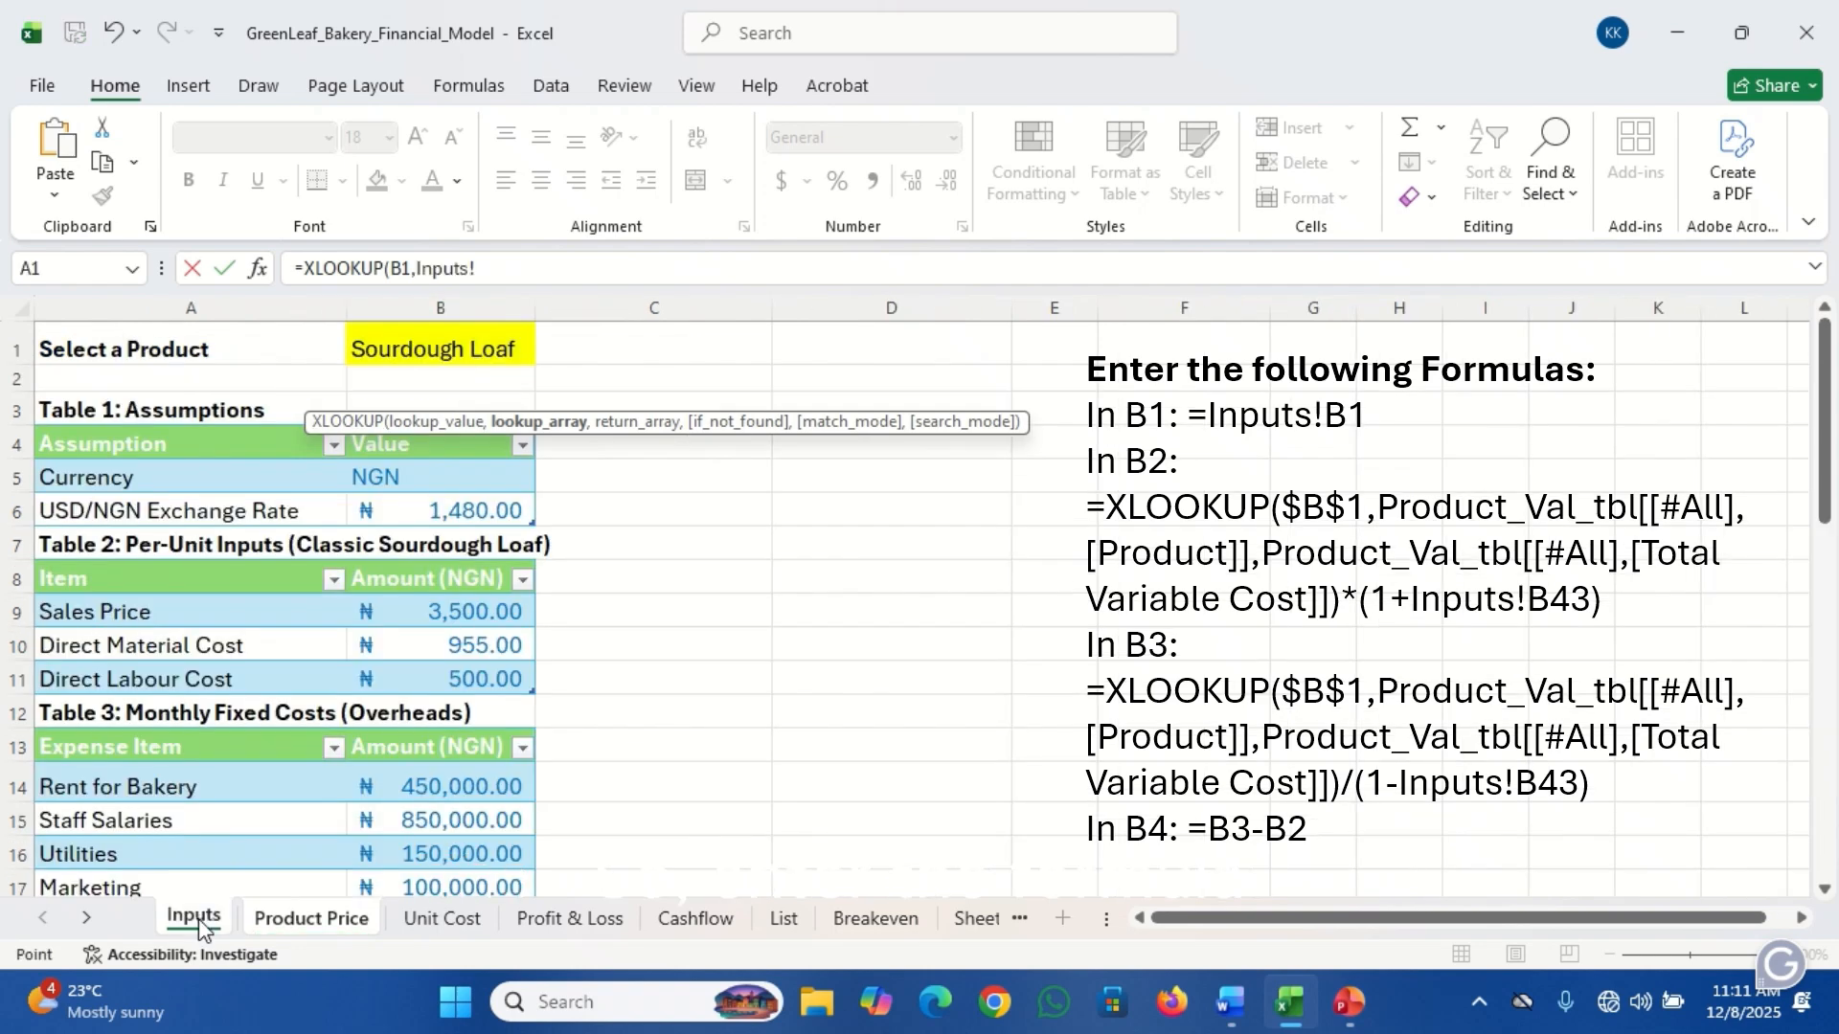
{"action": "left_click_drag", "start_coordinate": [1828, 460], "coordinate": [1833, 867]}
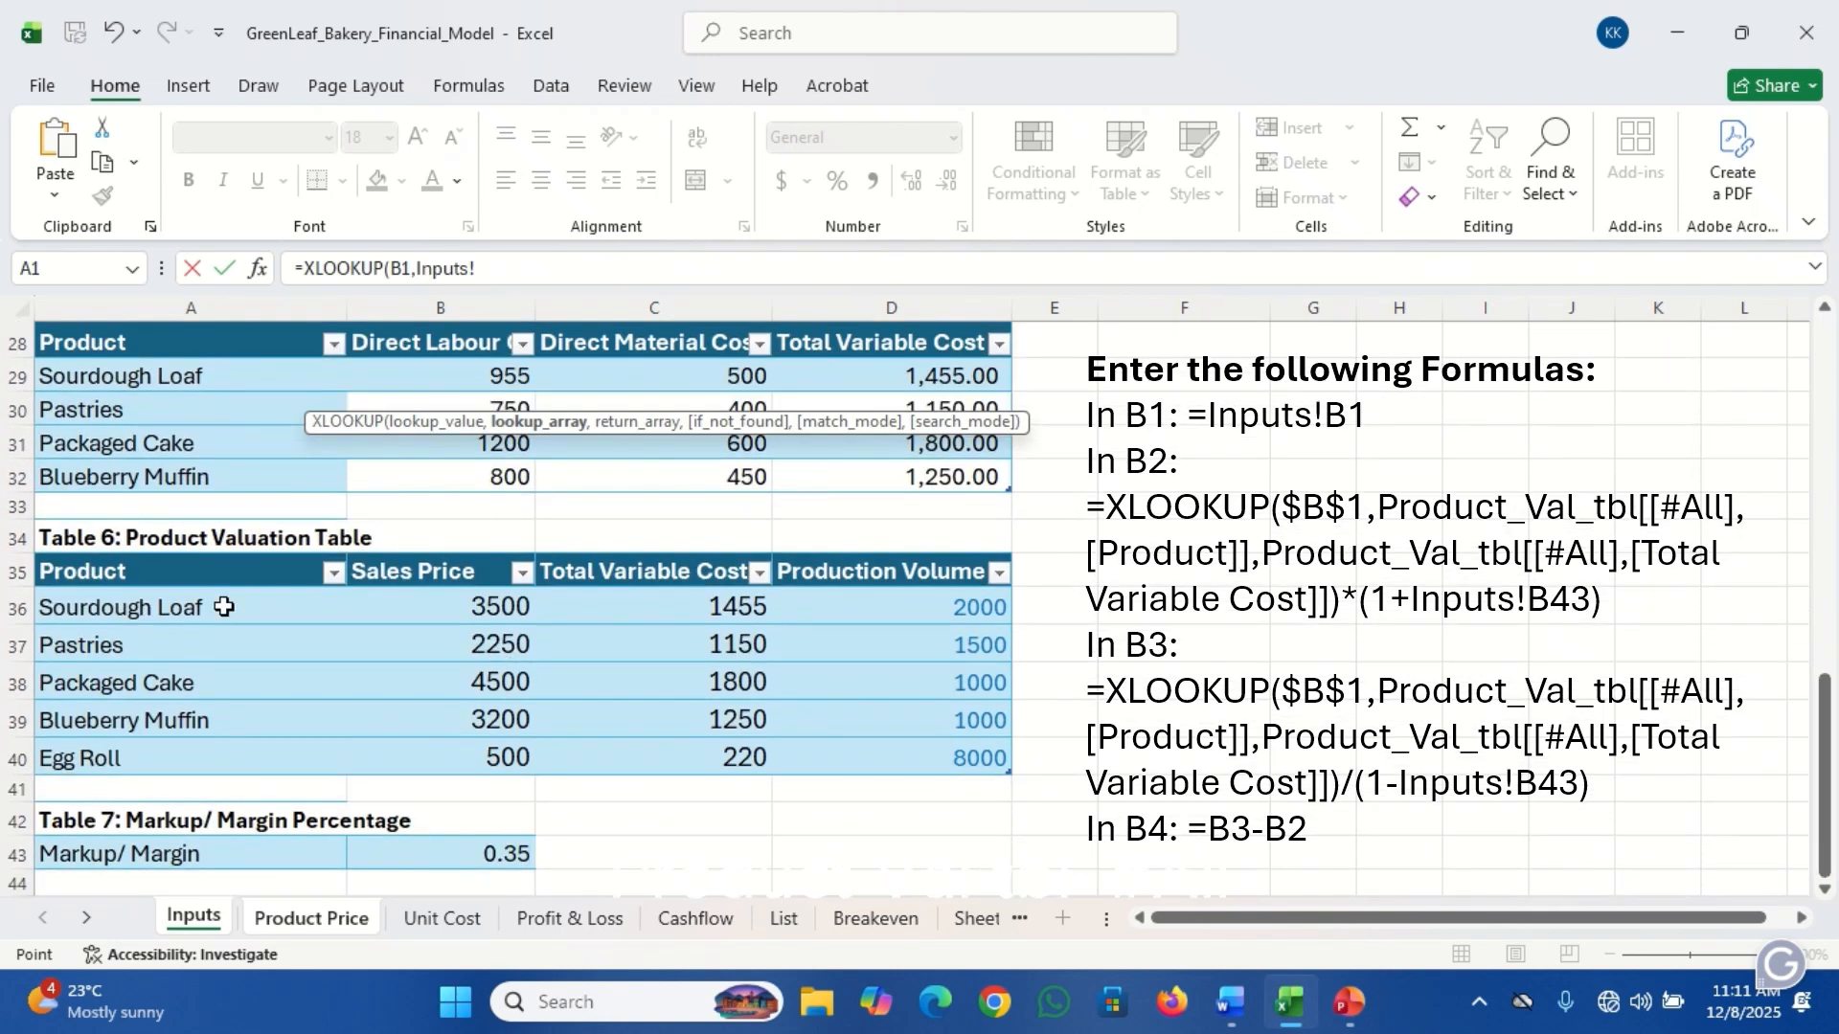
{"action": "left_click_drag", "start_coordinate": [141, 576], "coordinate": [159, 761]}
{"action": "type", "text": ","}
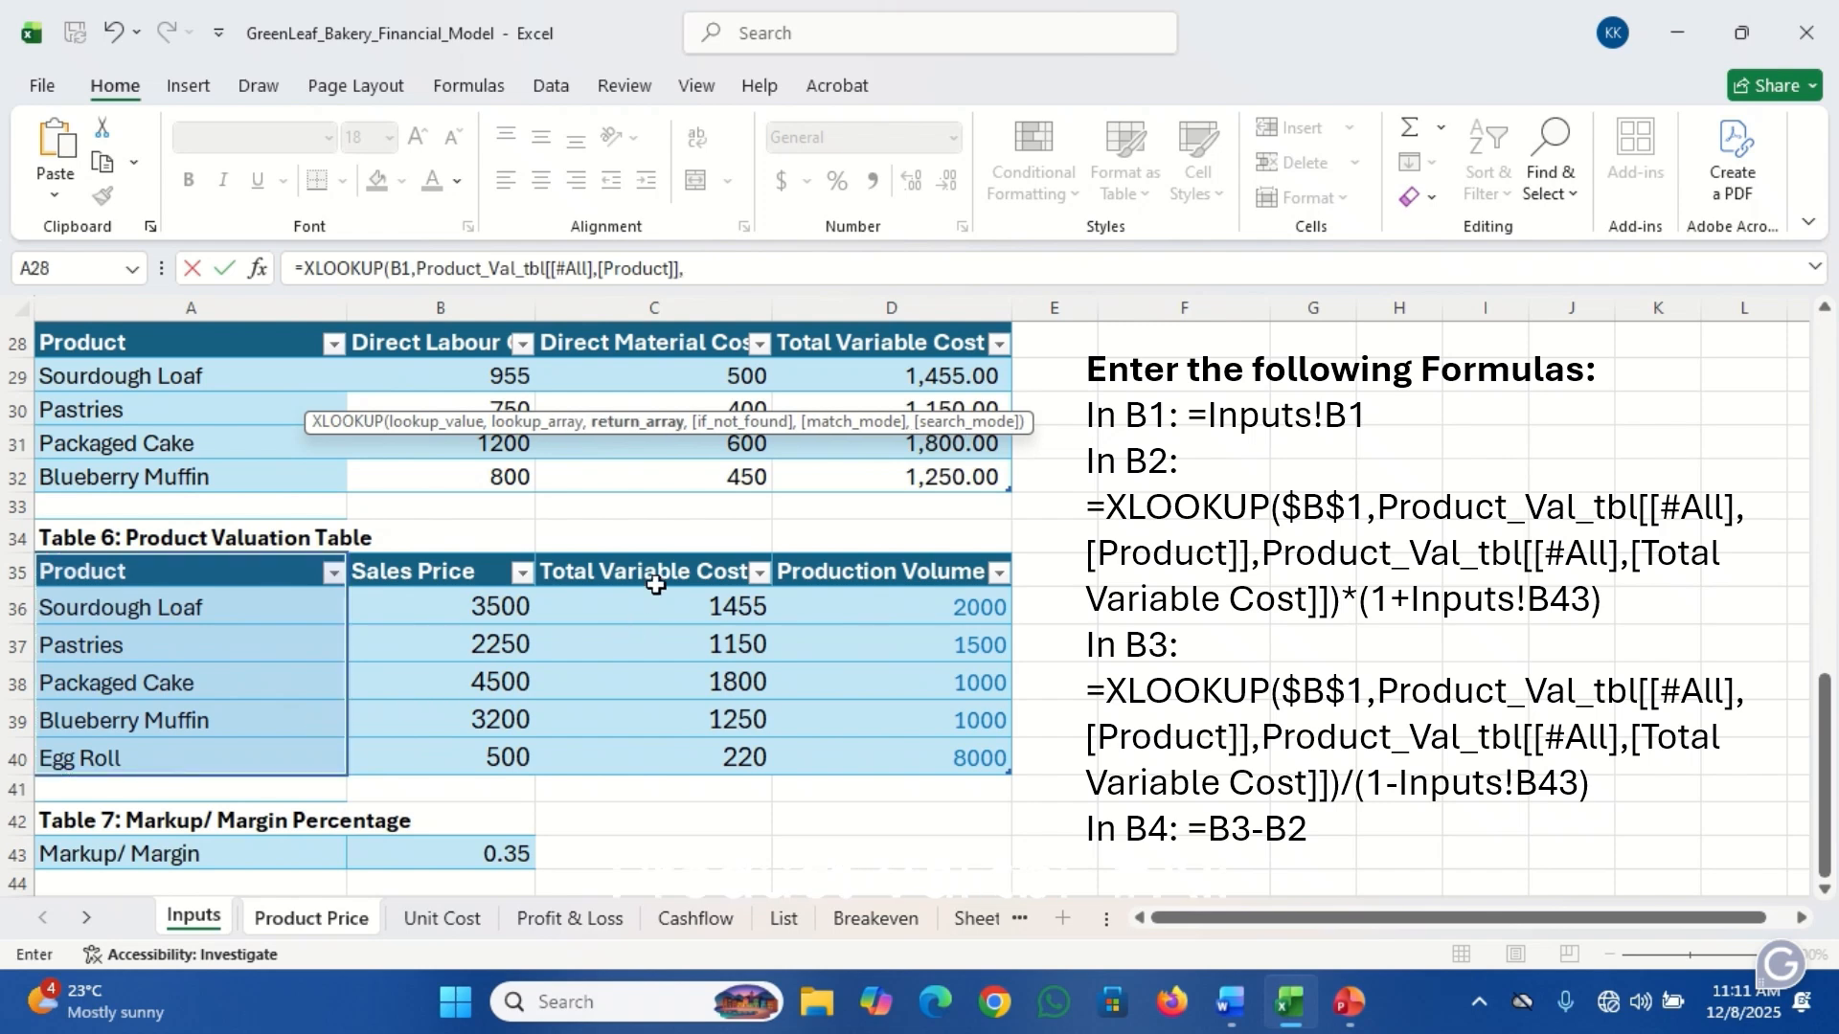
{"action": "left_click_drag", "start_coordinate": [657, 572], "coordinate": [685, 754]}
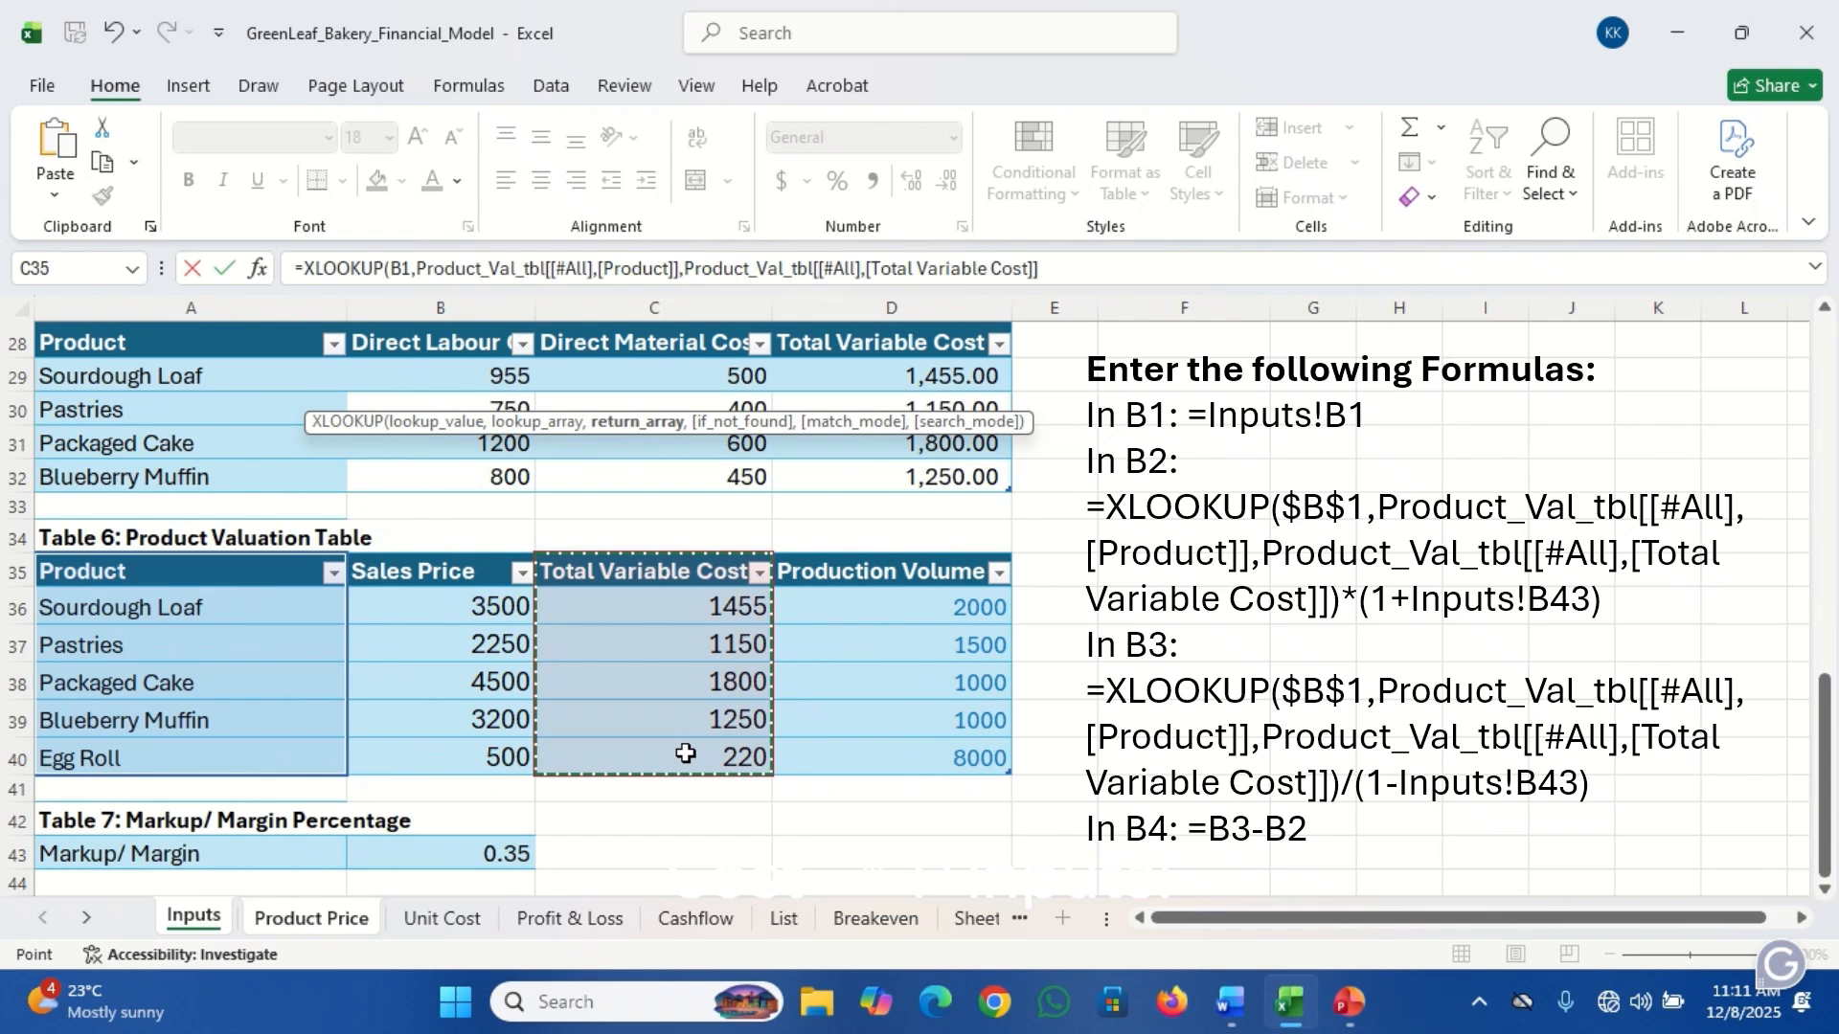
Complete the Markup Price formula by multiplying the XLOOKUP by (1+Inputs!B43).
{"action": "type", "text": ")*(1"}
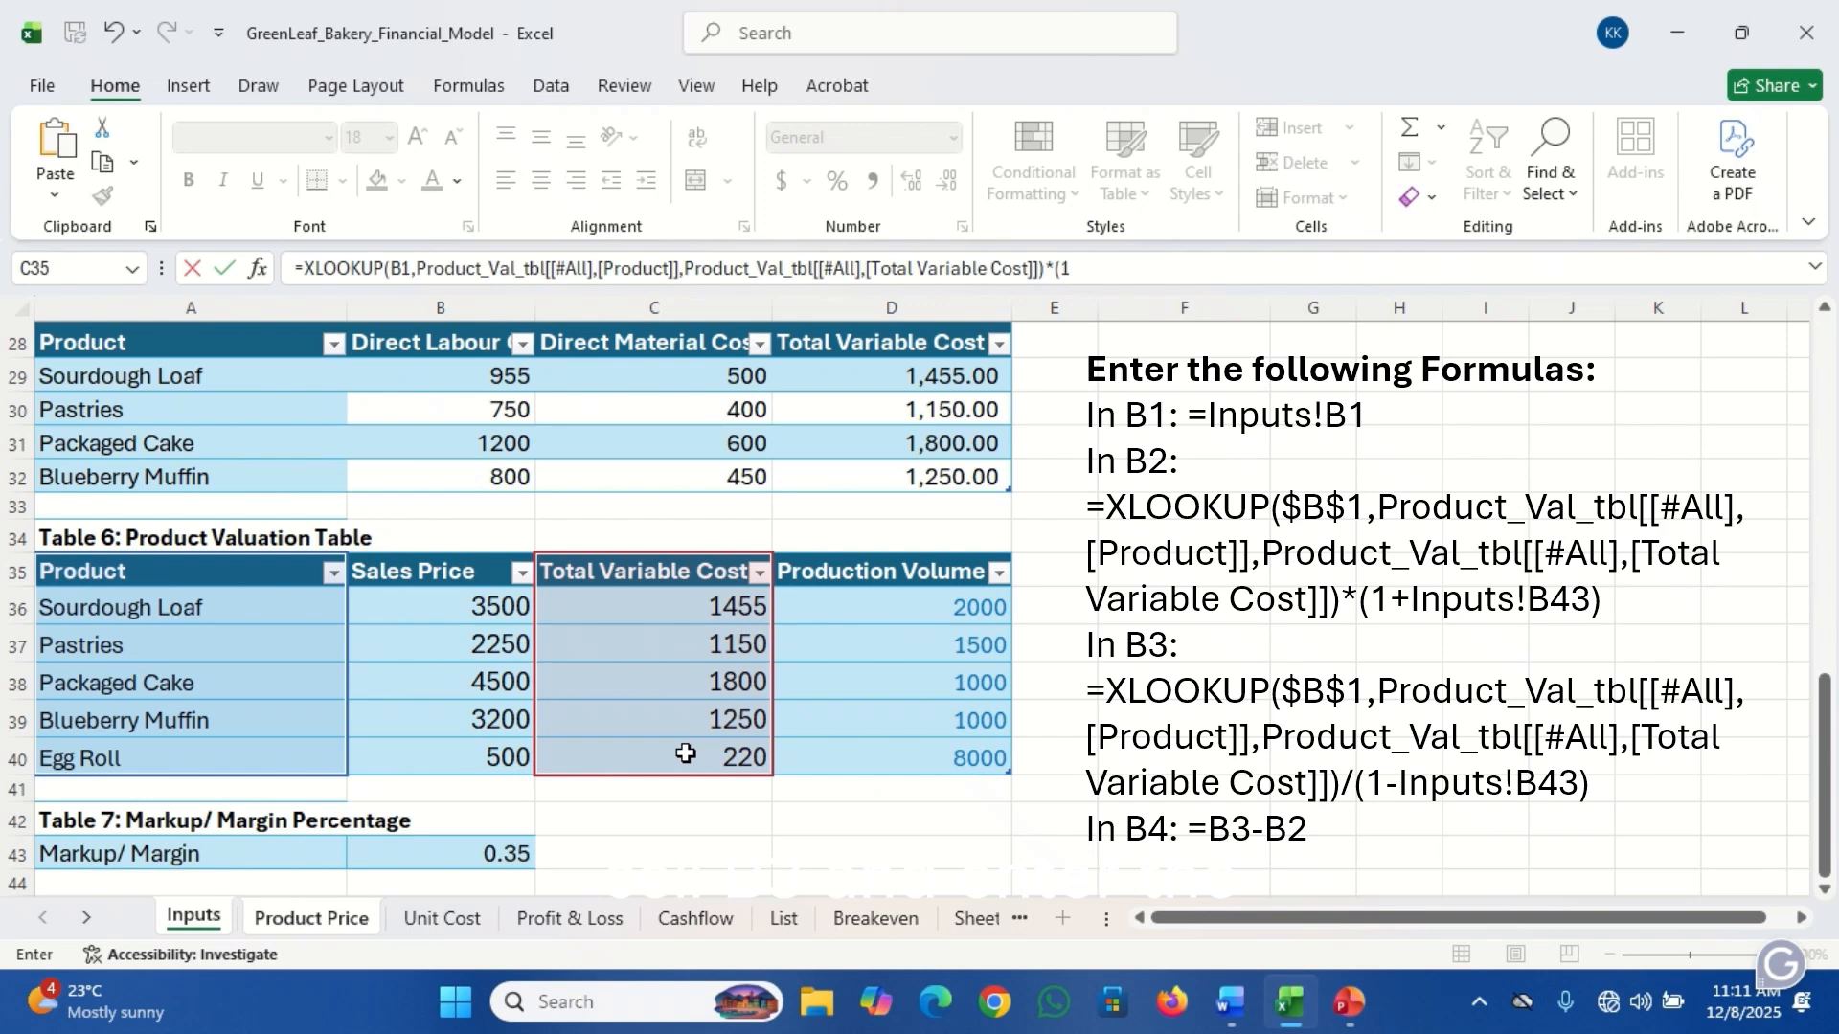
{"action": "type", "text": "+"}
{"action": "left_click", "coordinate": [483, 851]}
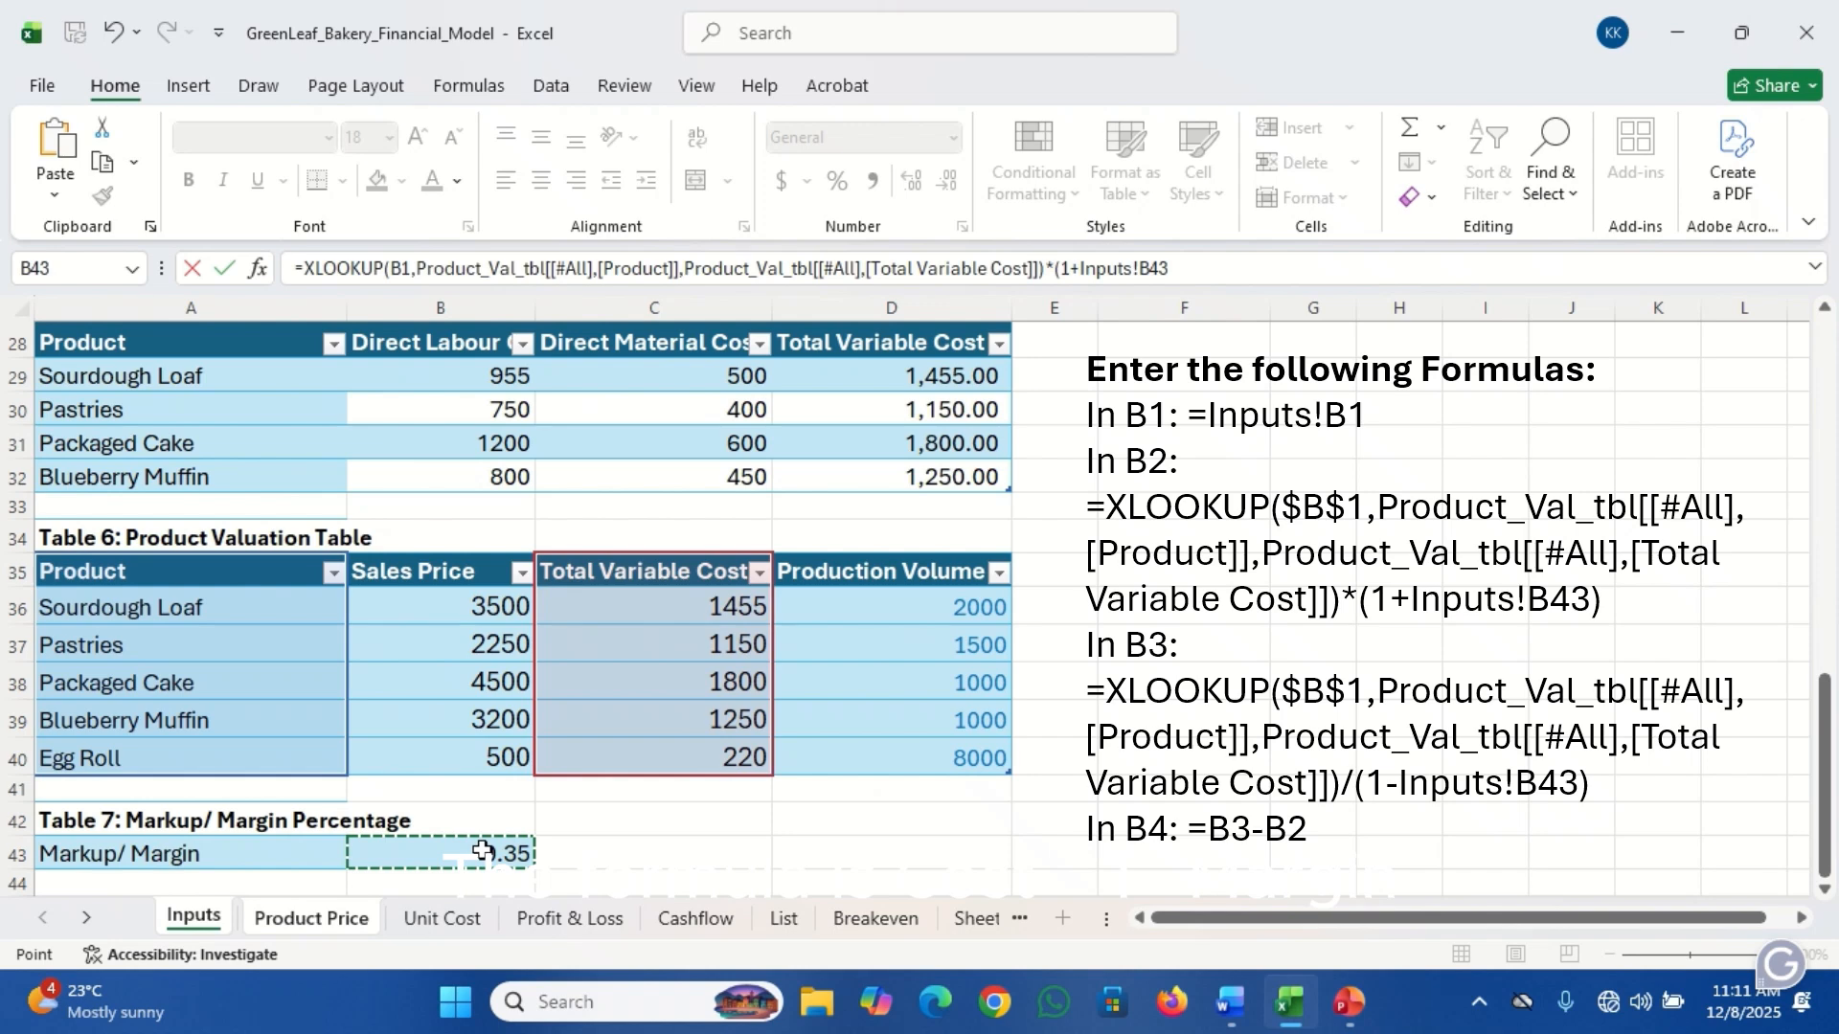
{"action": "type", "text": ")"}
{"action": "key", "text": "Return"}
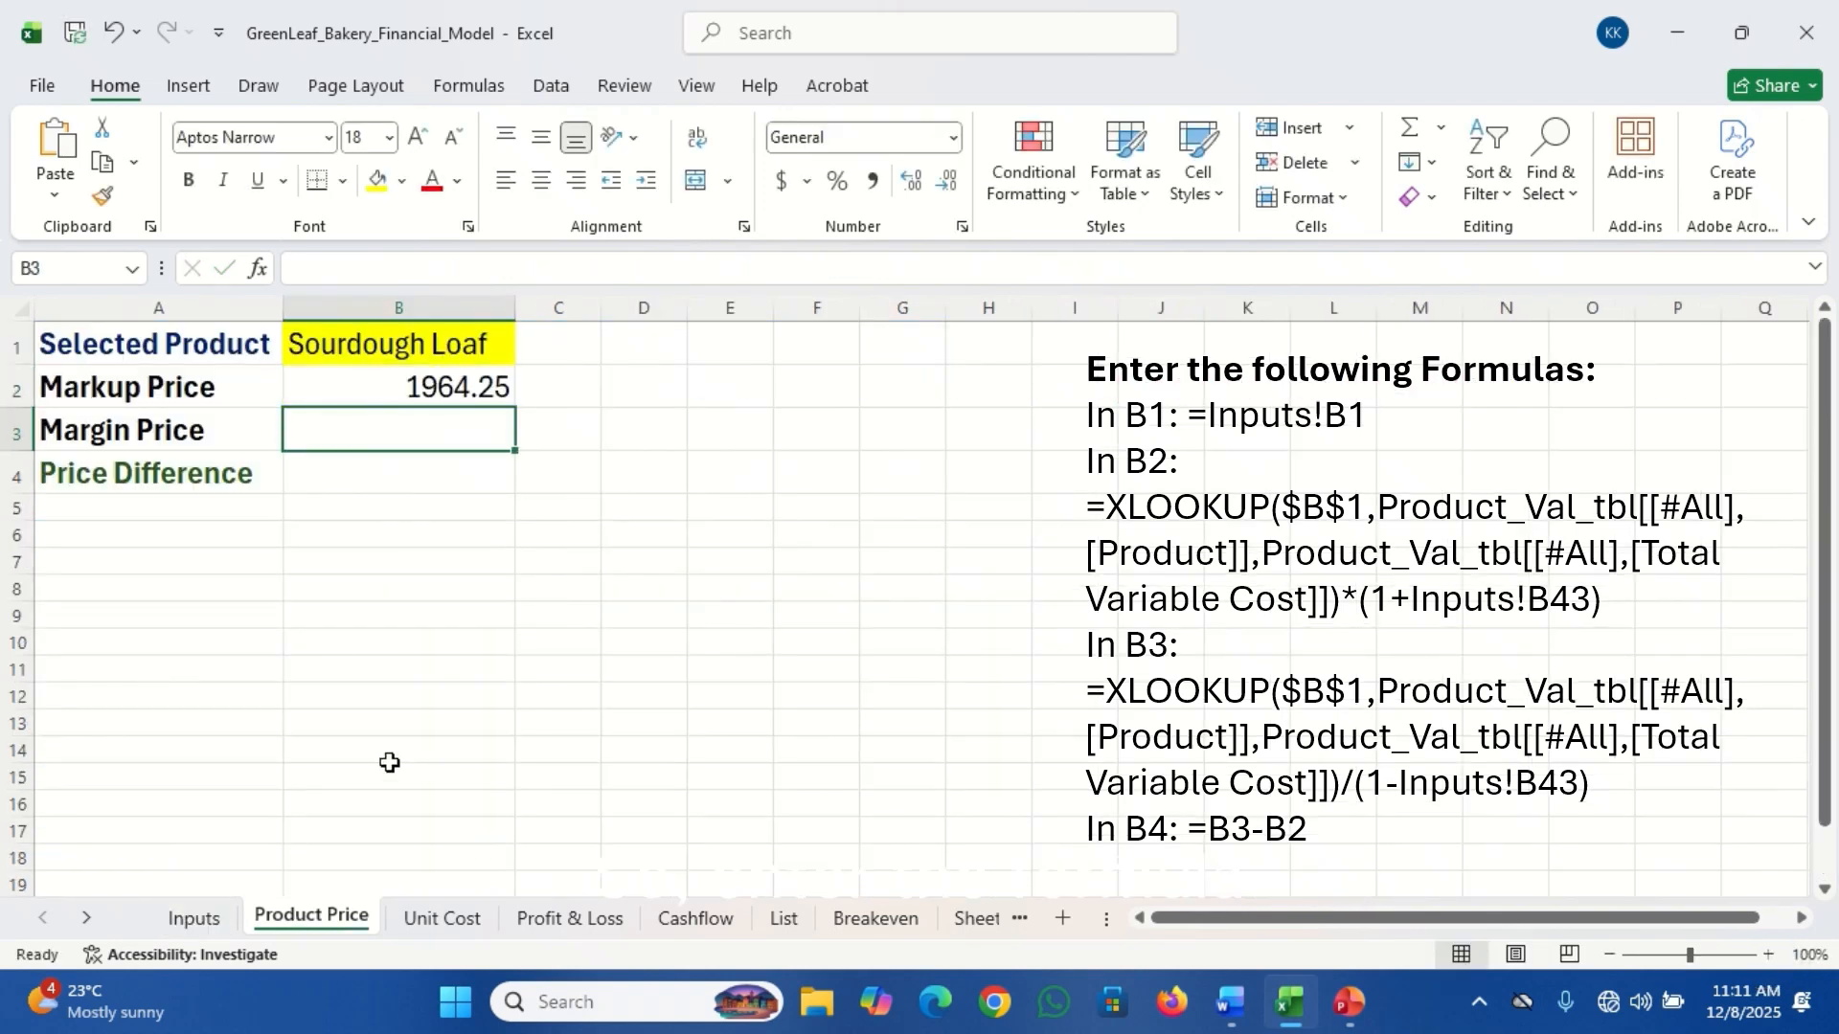
Make the references in the B2 Markup Price formula absolute, as $B$1 and Inputs!$B$43.
{"action": "left_click", "coordinate": [410, 385]}
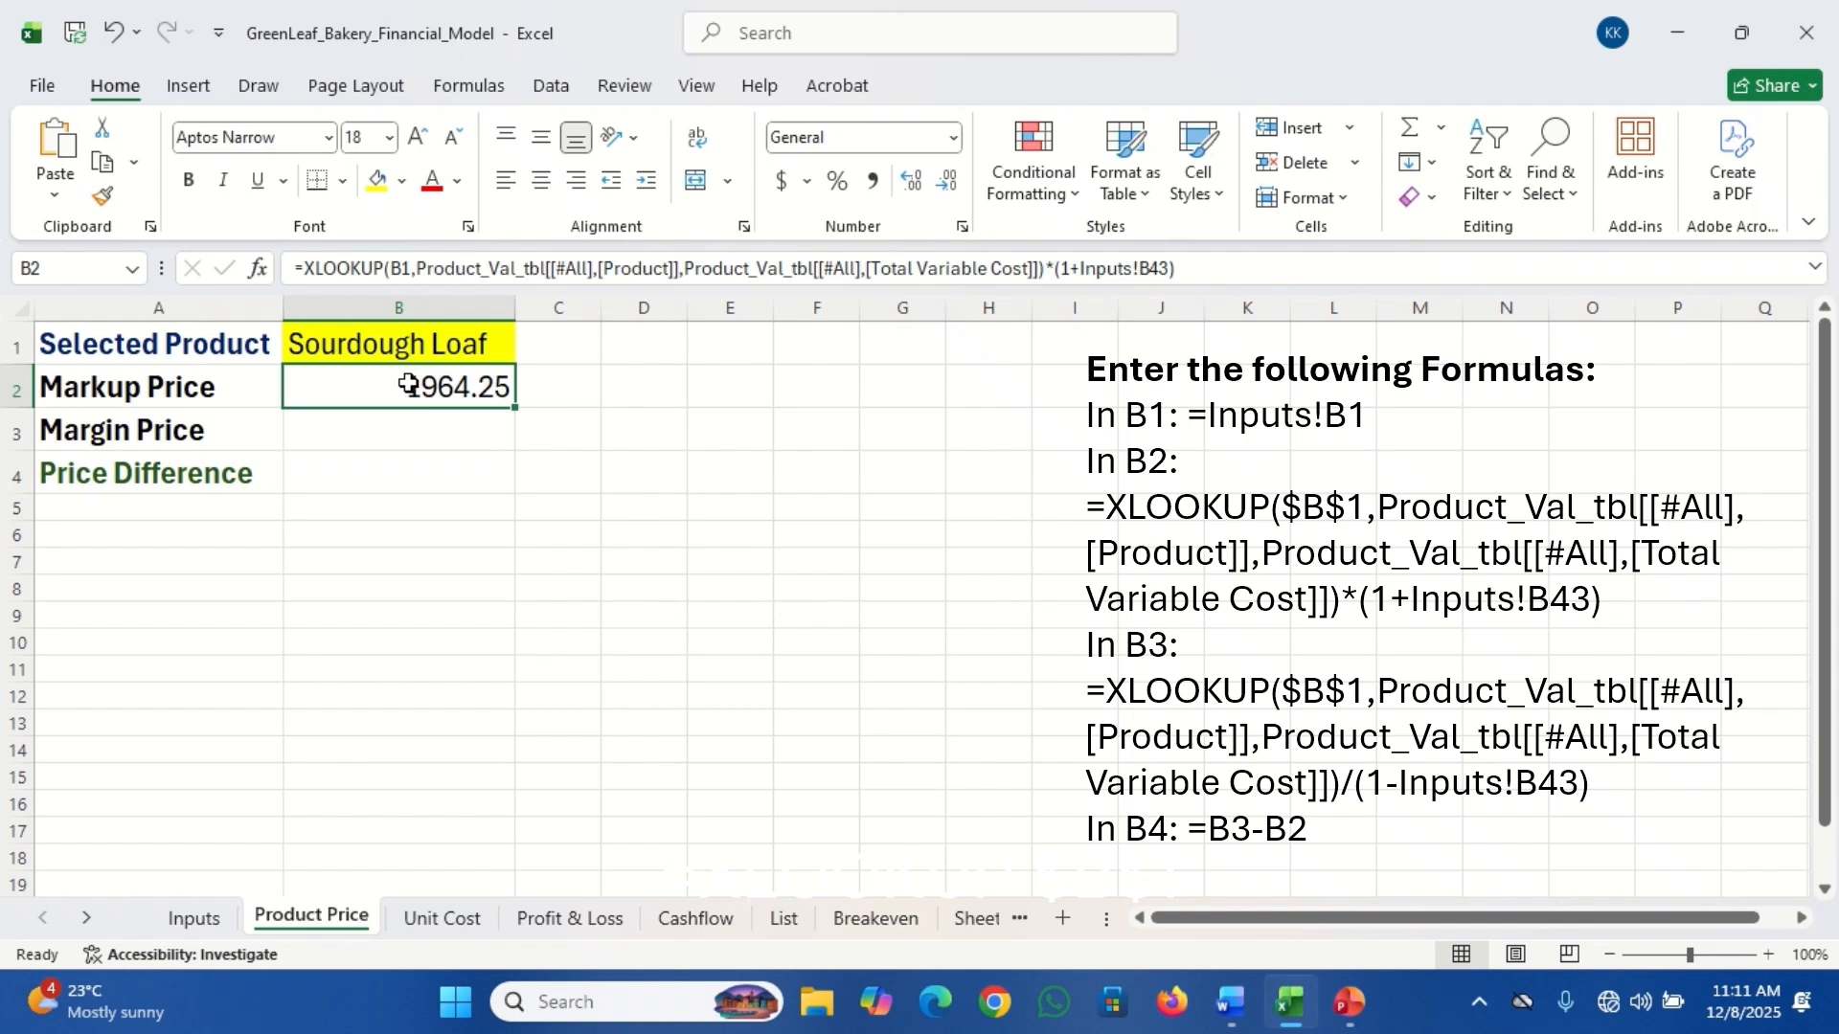
{"action": "left_click", "coordinate": [401, 270]}
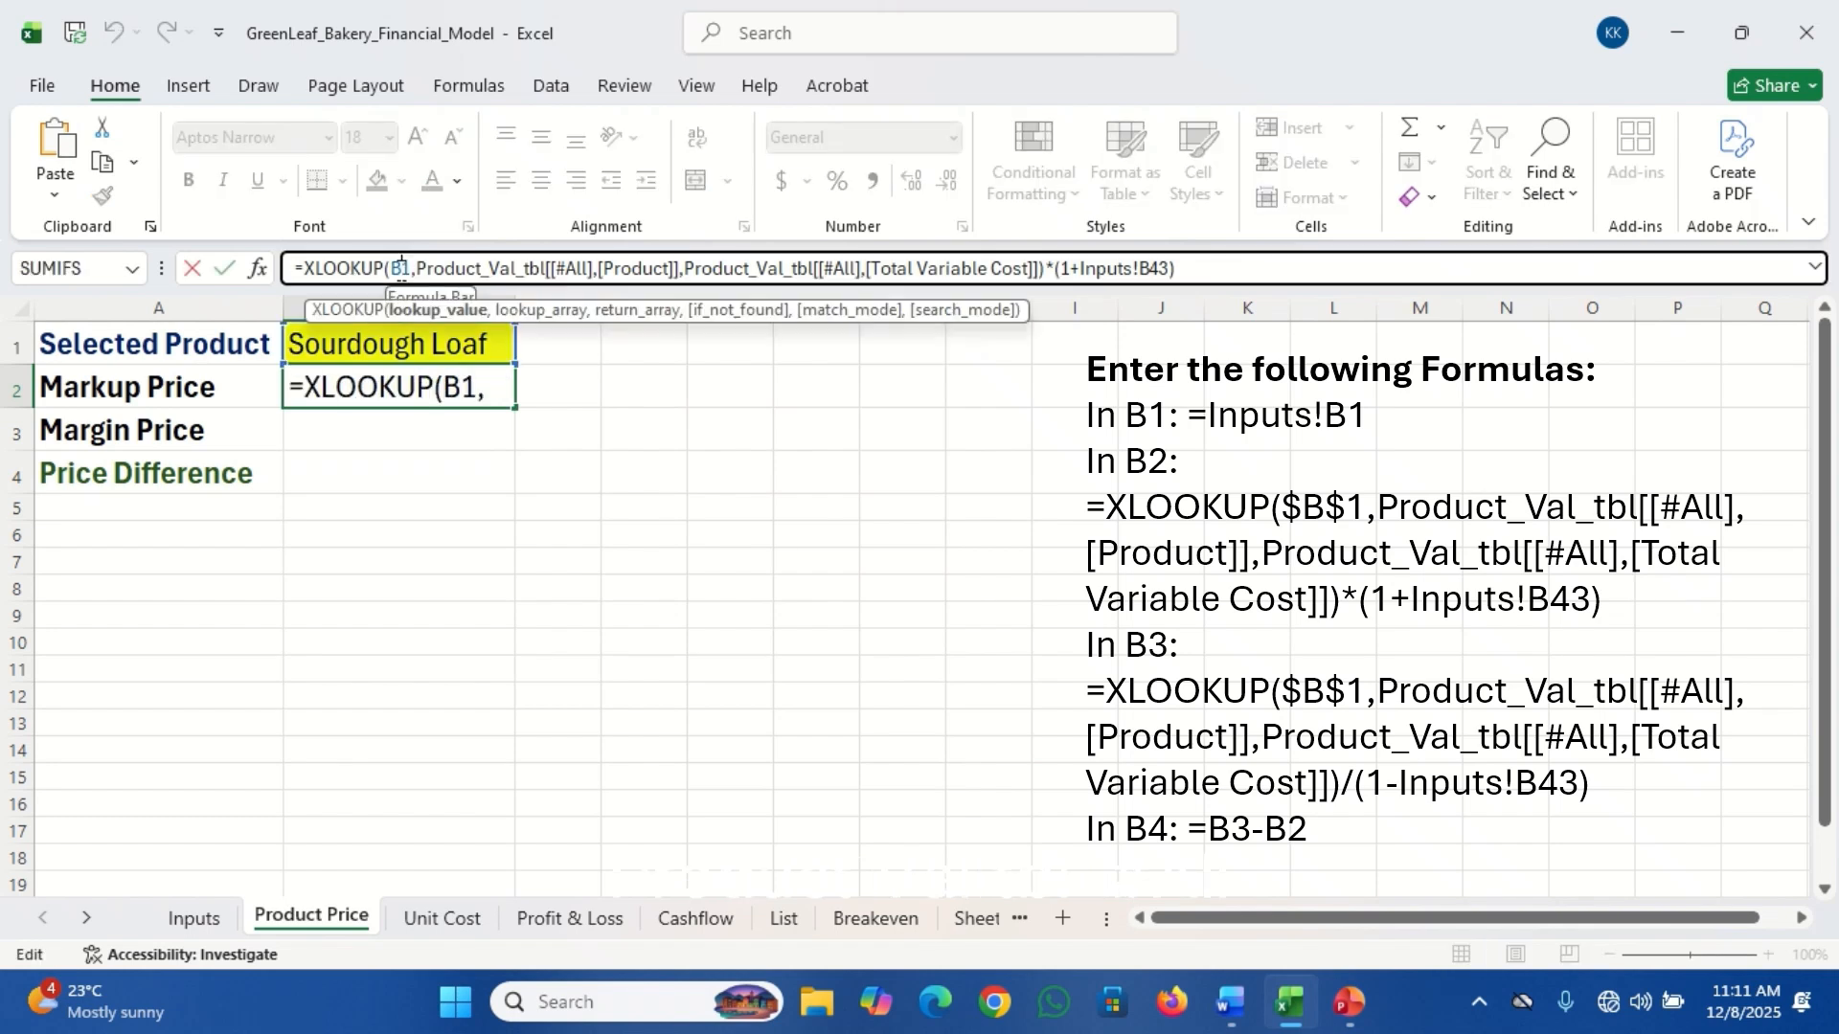
{"action": "key", "text": "F4"}
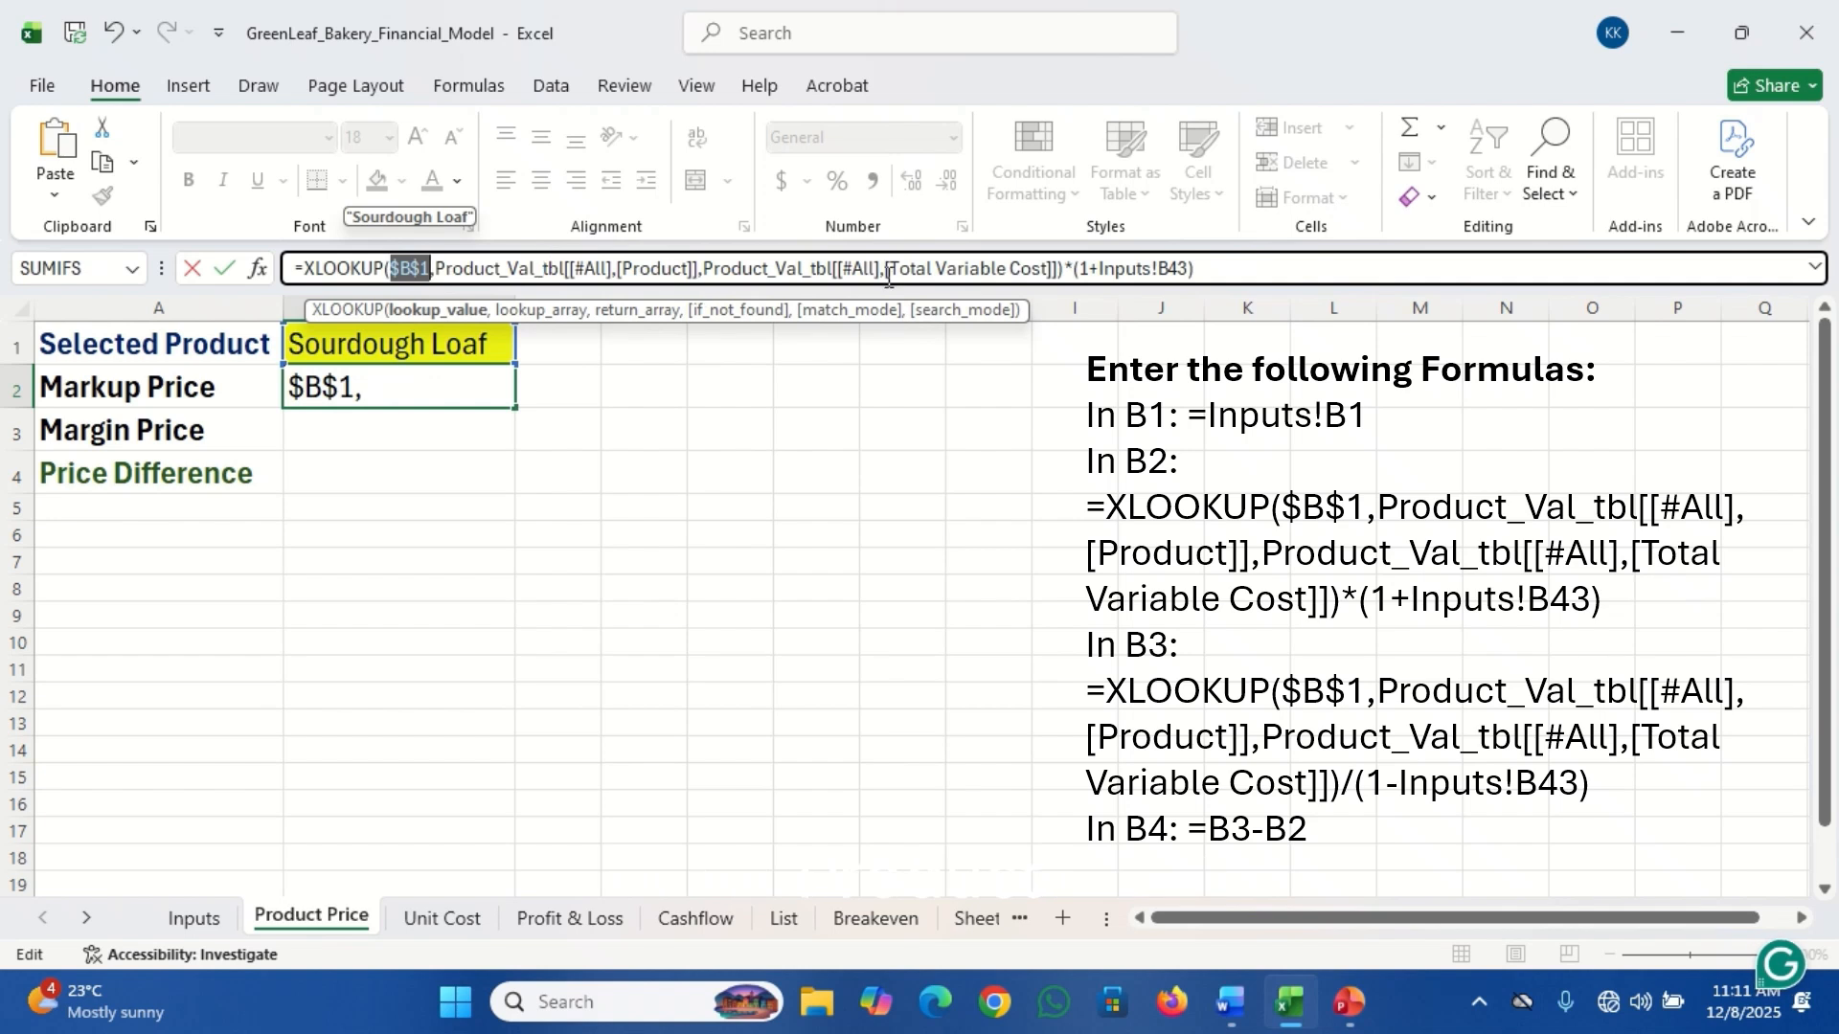
{"action": "left_click", "coordinate": [1177, 268]}
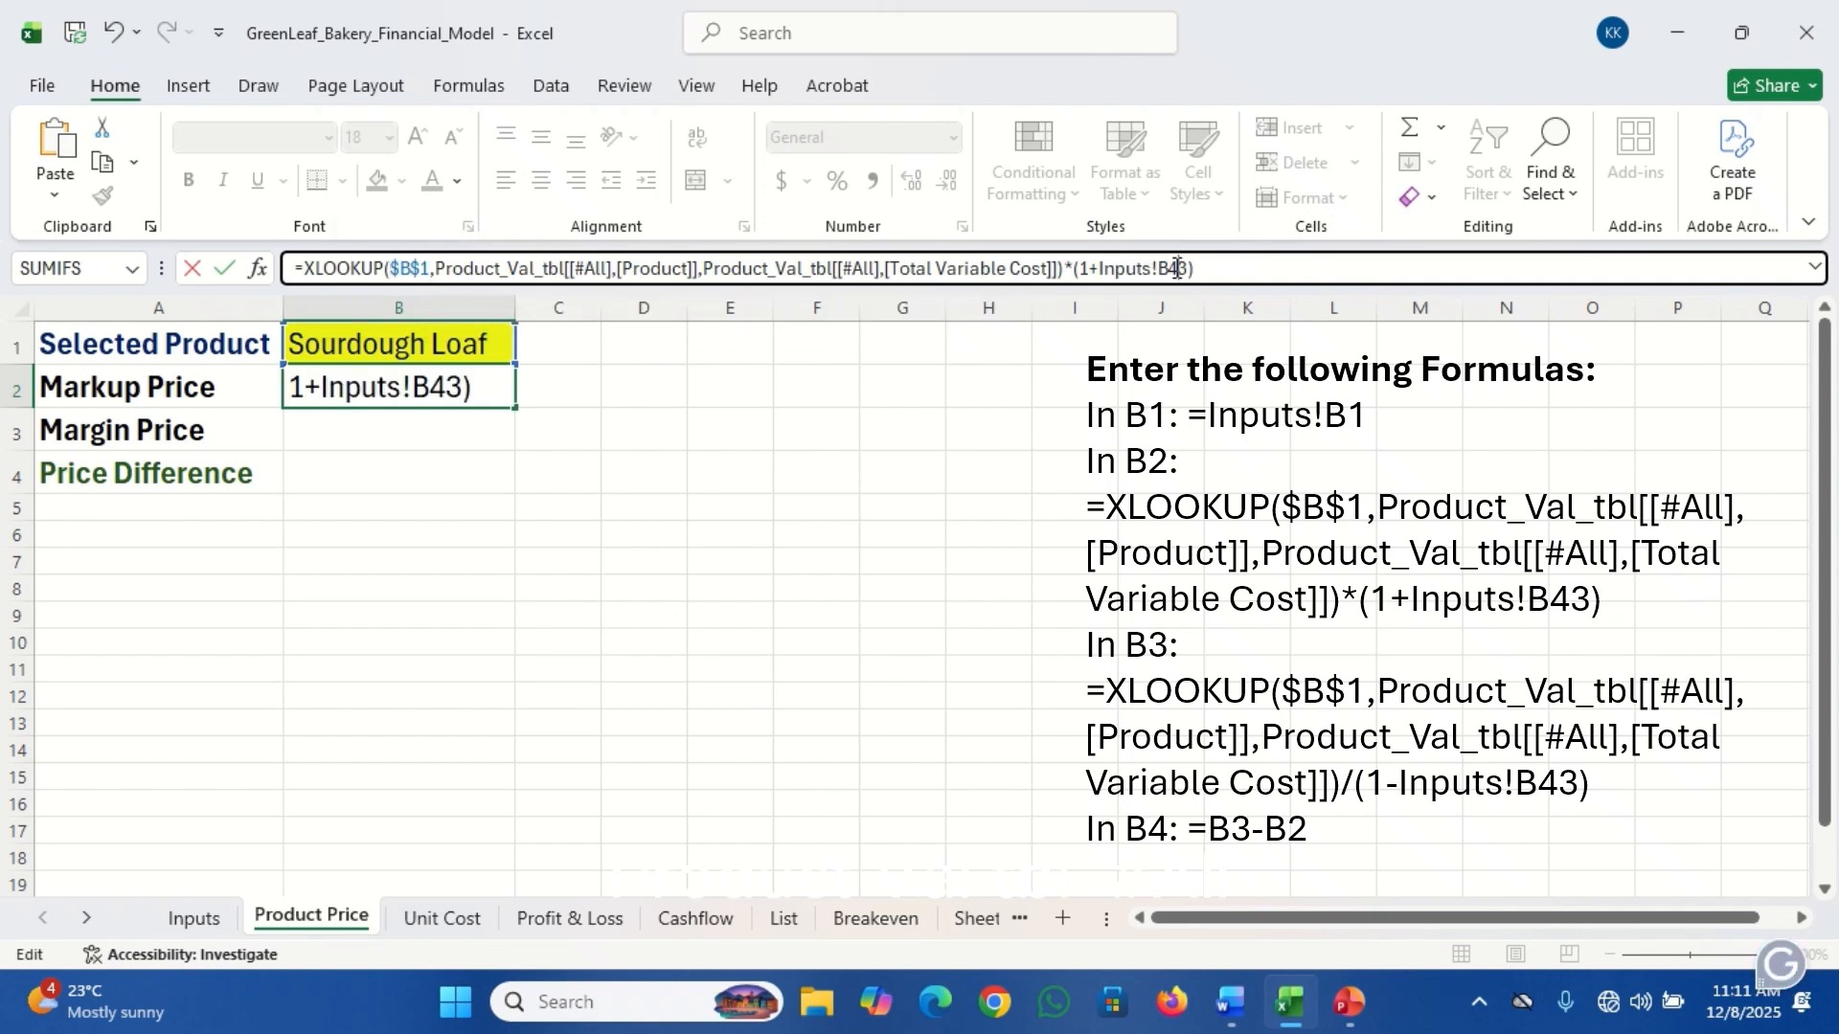
{"action": "key", "text": "F4"}
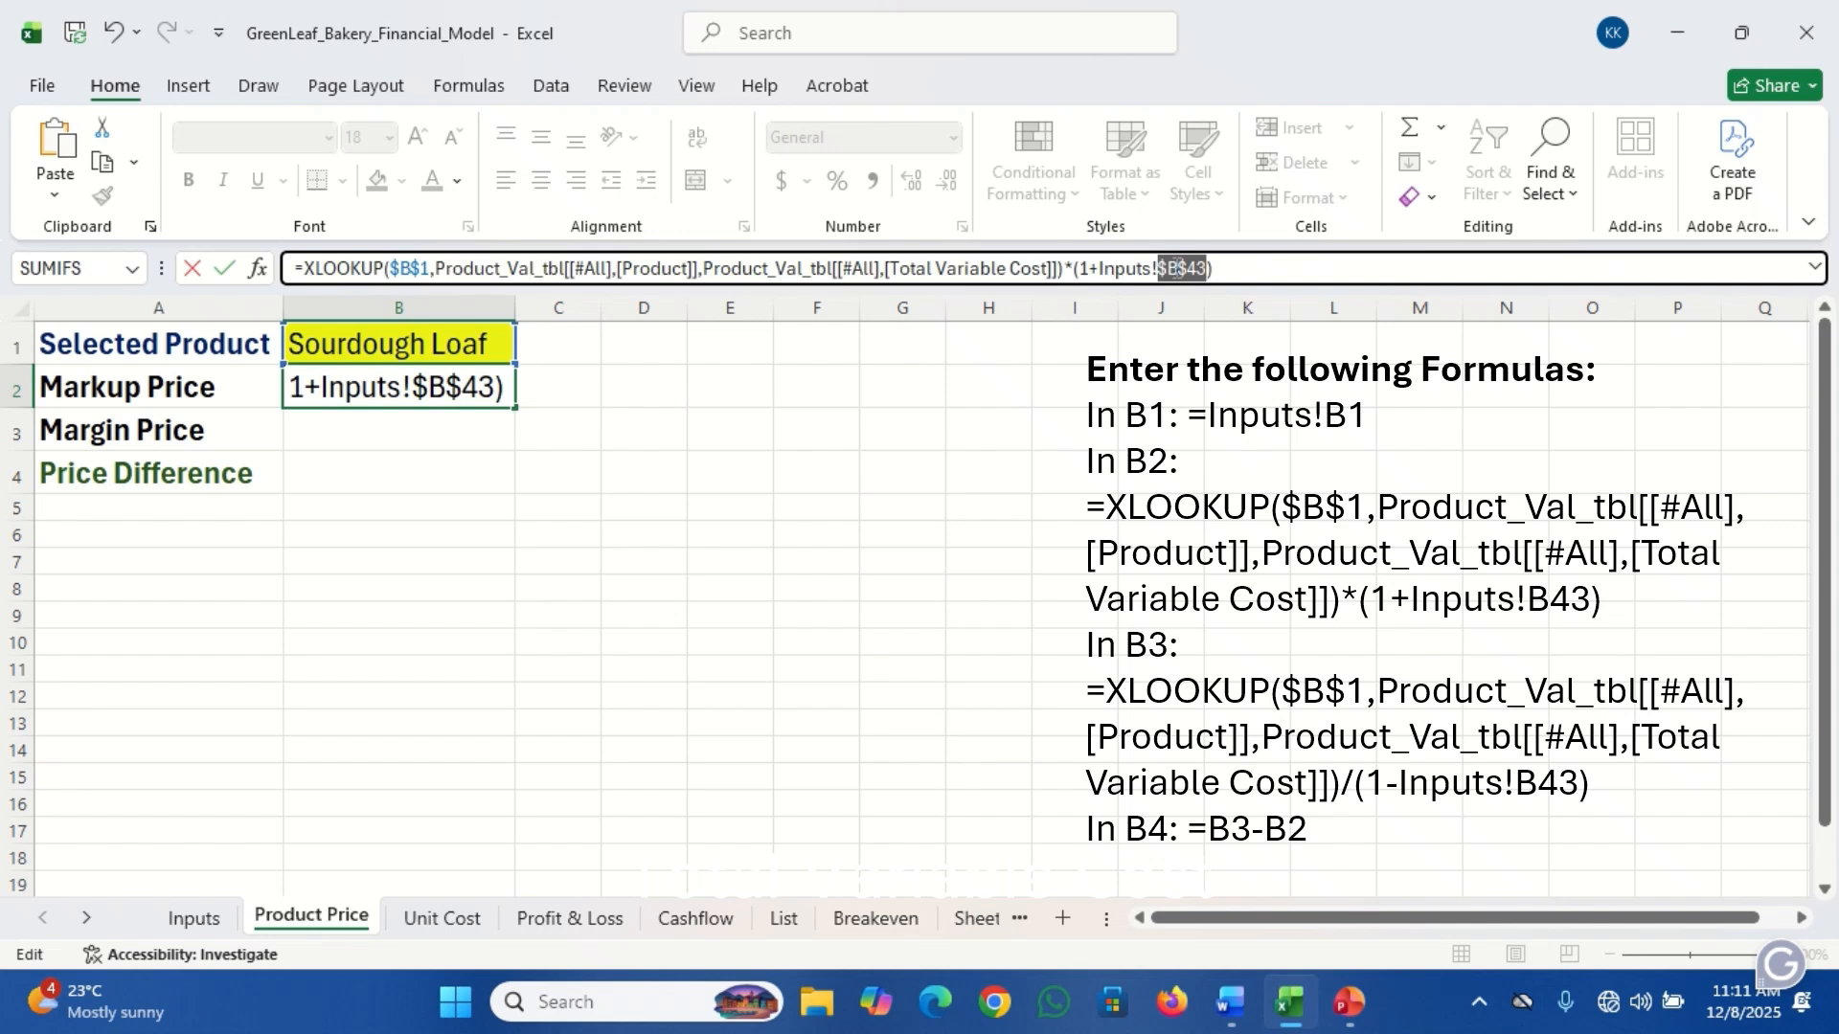
{"action": "left_click", "coordinate": [1274, 275]}
{"action": "left_click", "coordinate": [947, 428]}
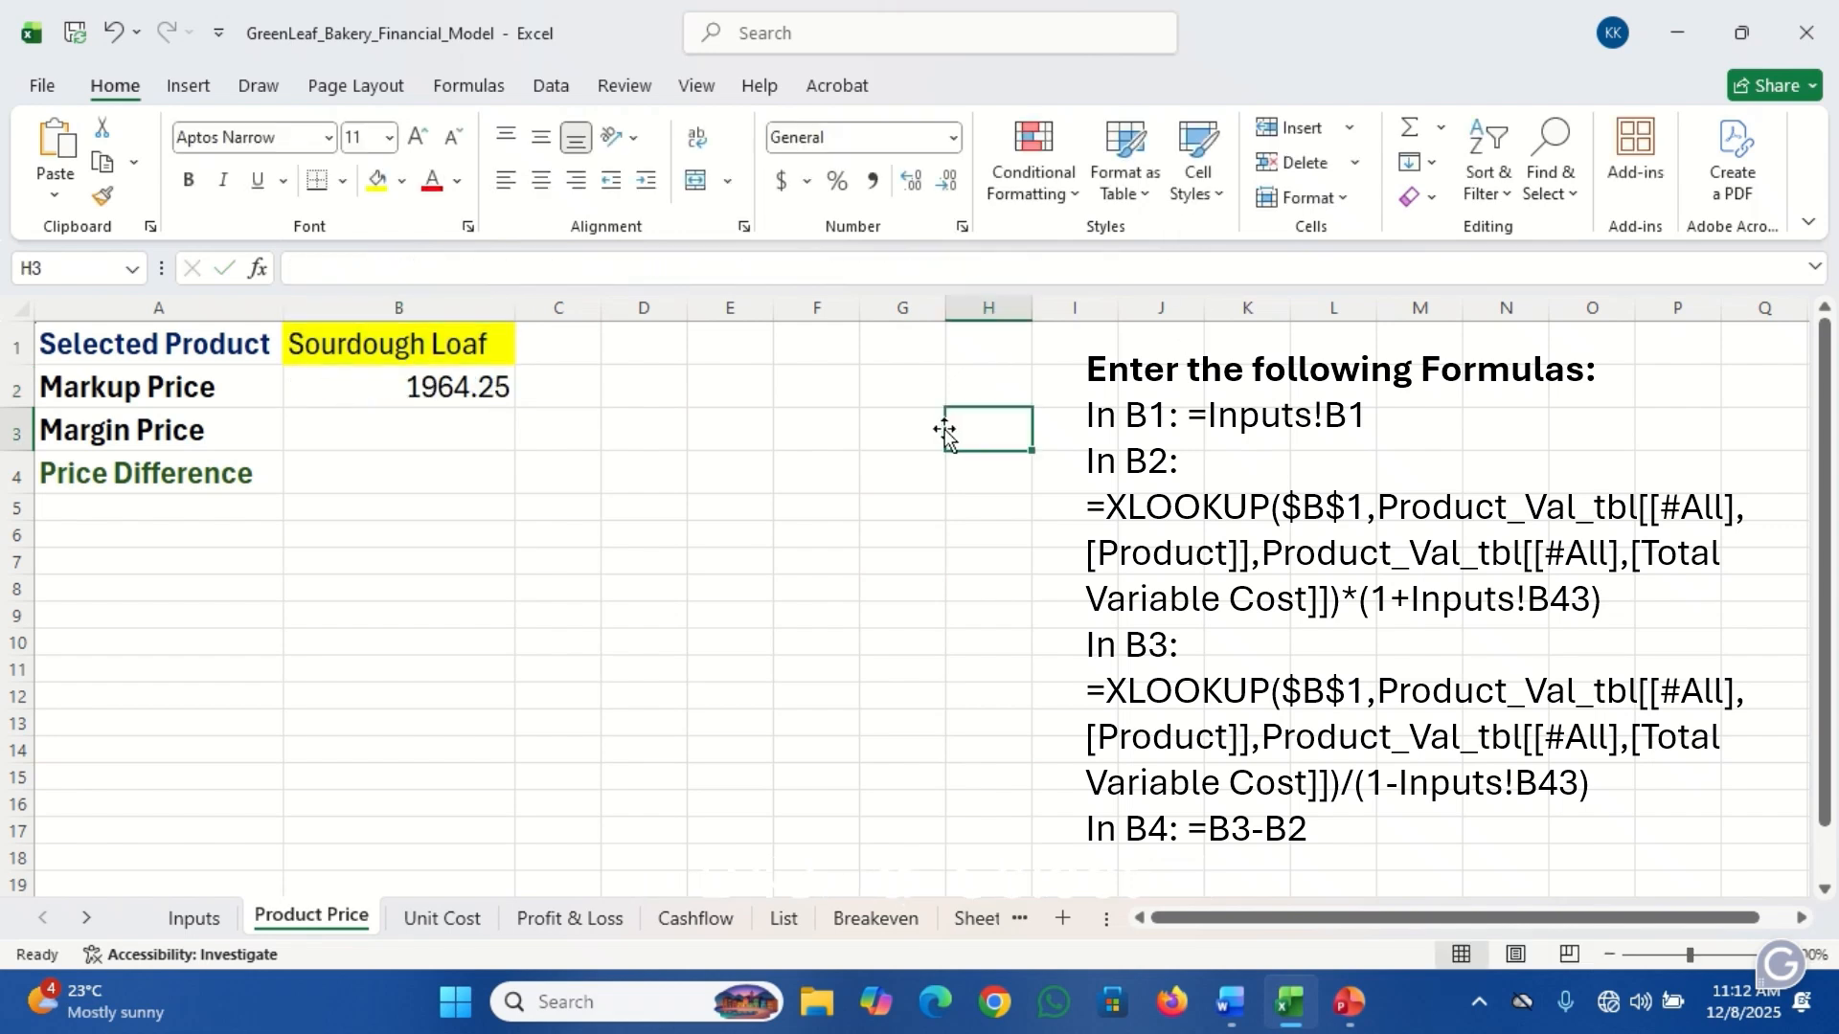
Copy the Markup Price formula from B2 into the Margin Price cell B3.
{"action": "left_click", "coordinate": [476, 383]}
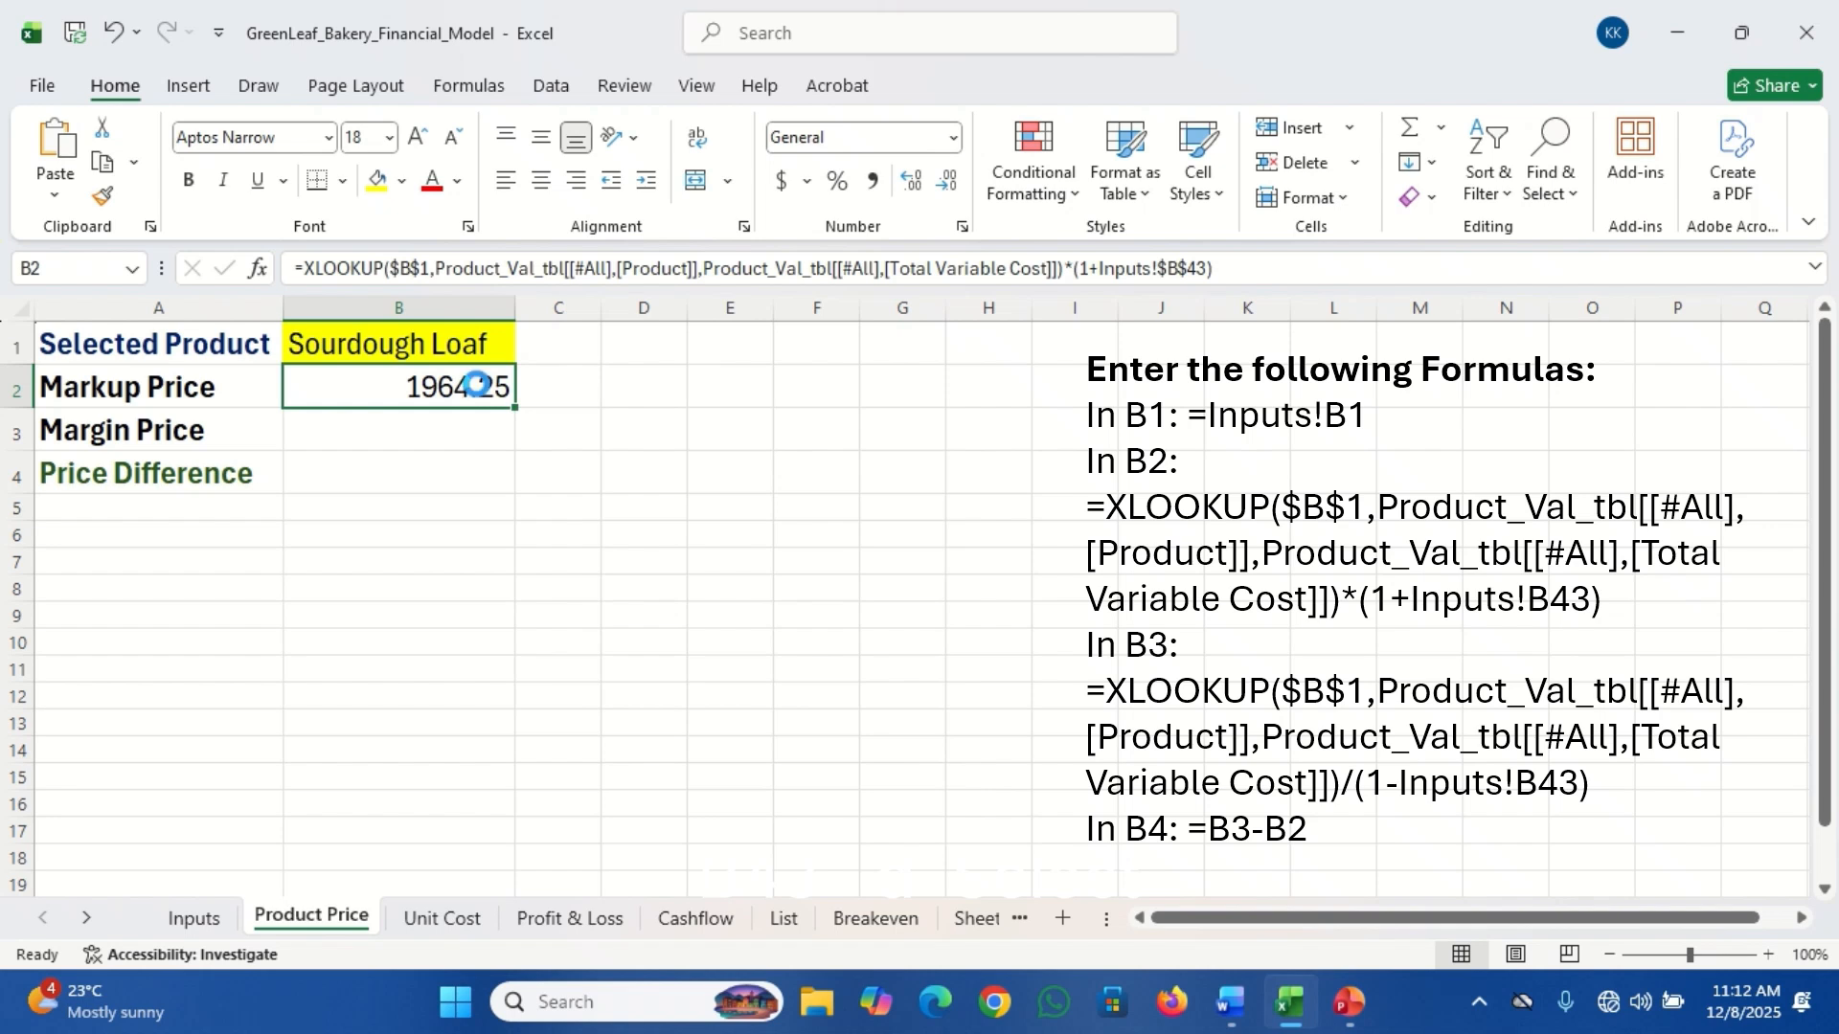
{"action": "key", "text": "ctrl+c"}
{"action": "left_click", "coordinate": [420, 429]}
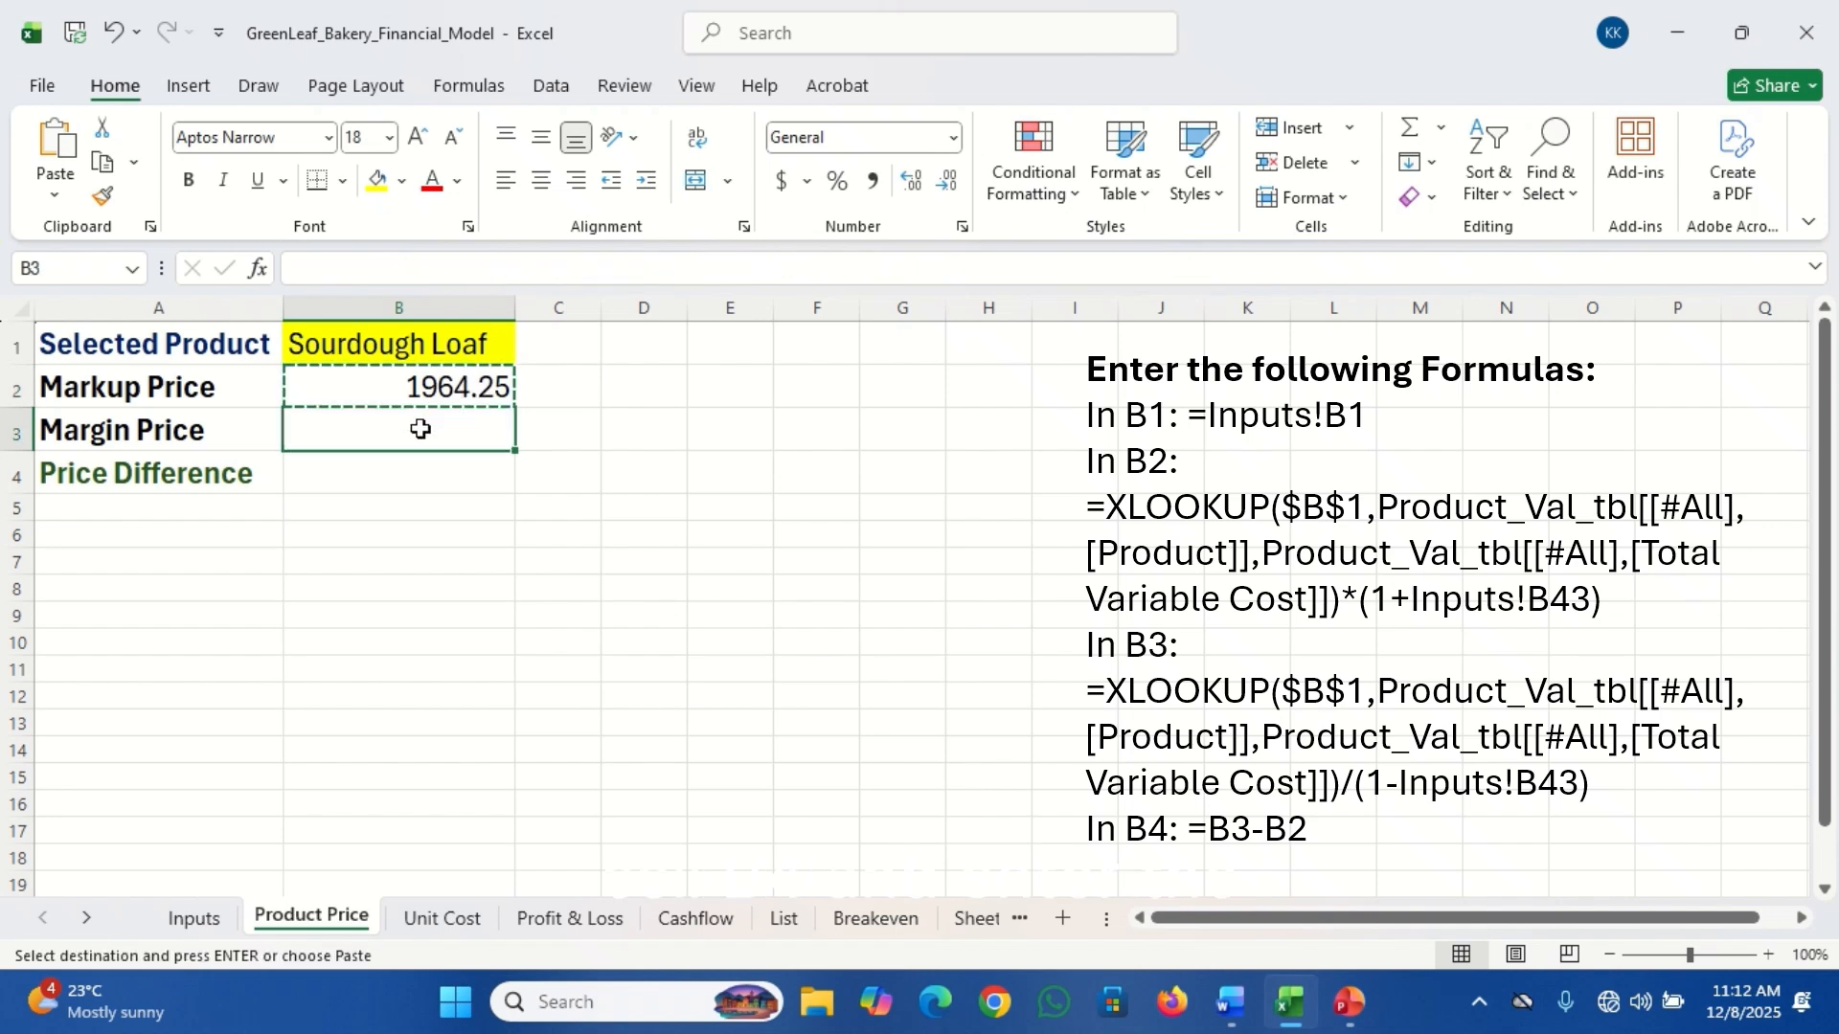
{"action": "key", "text": "Return"}
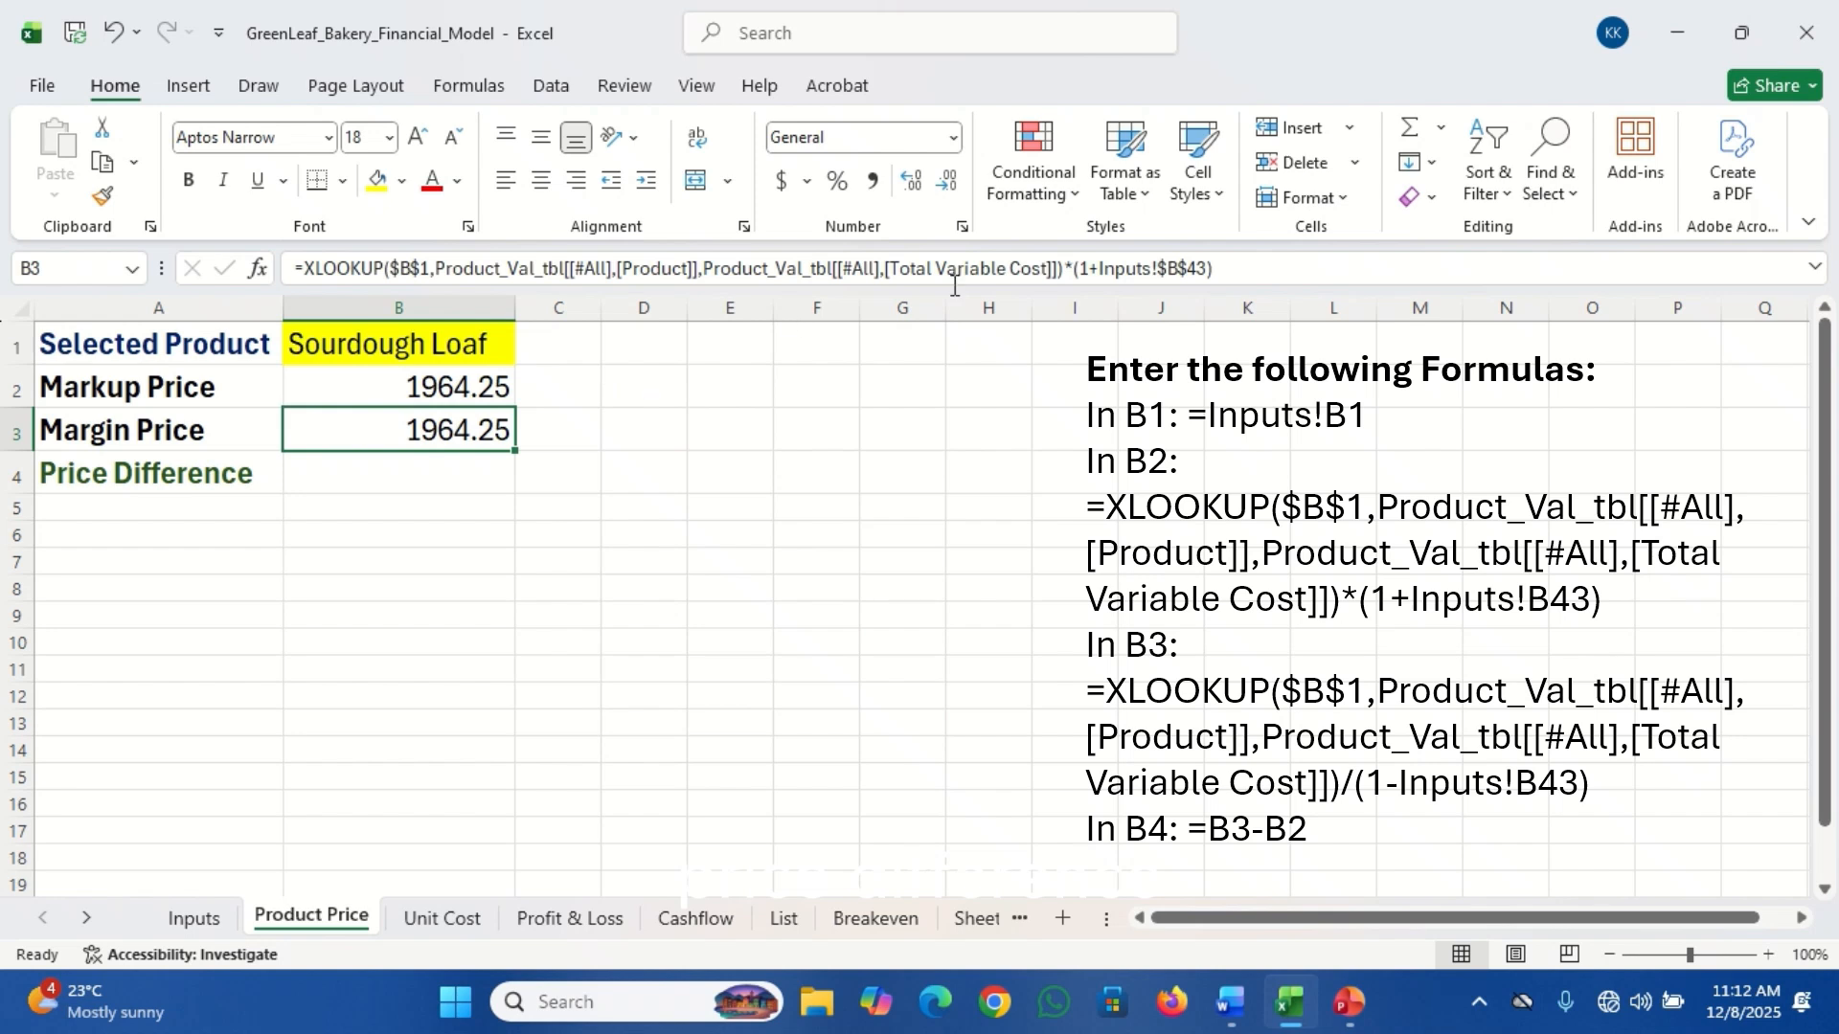
Edit the B3 Margin Price formula so the XLOOKUP is divided by (1-Inputs!$B$43).
{"action": "left_click", "coordinate": [1085, 268]}
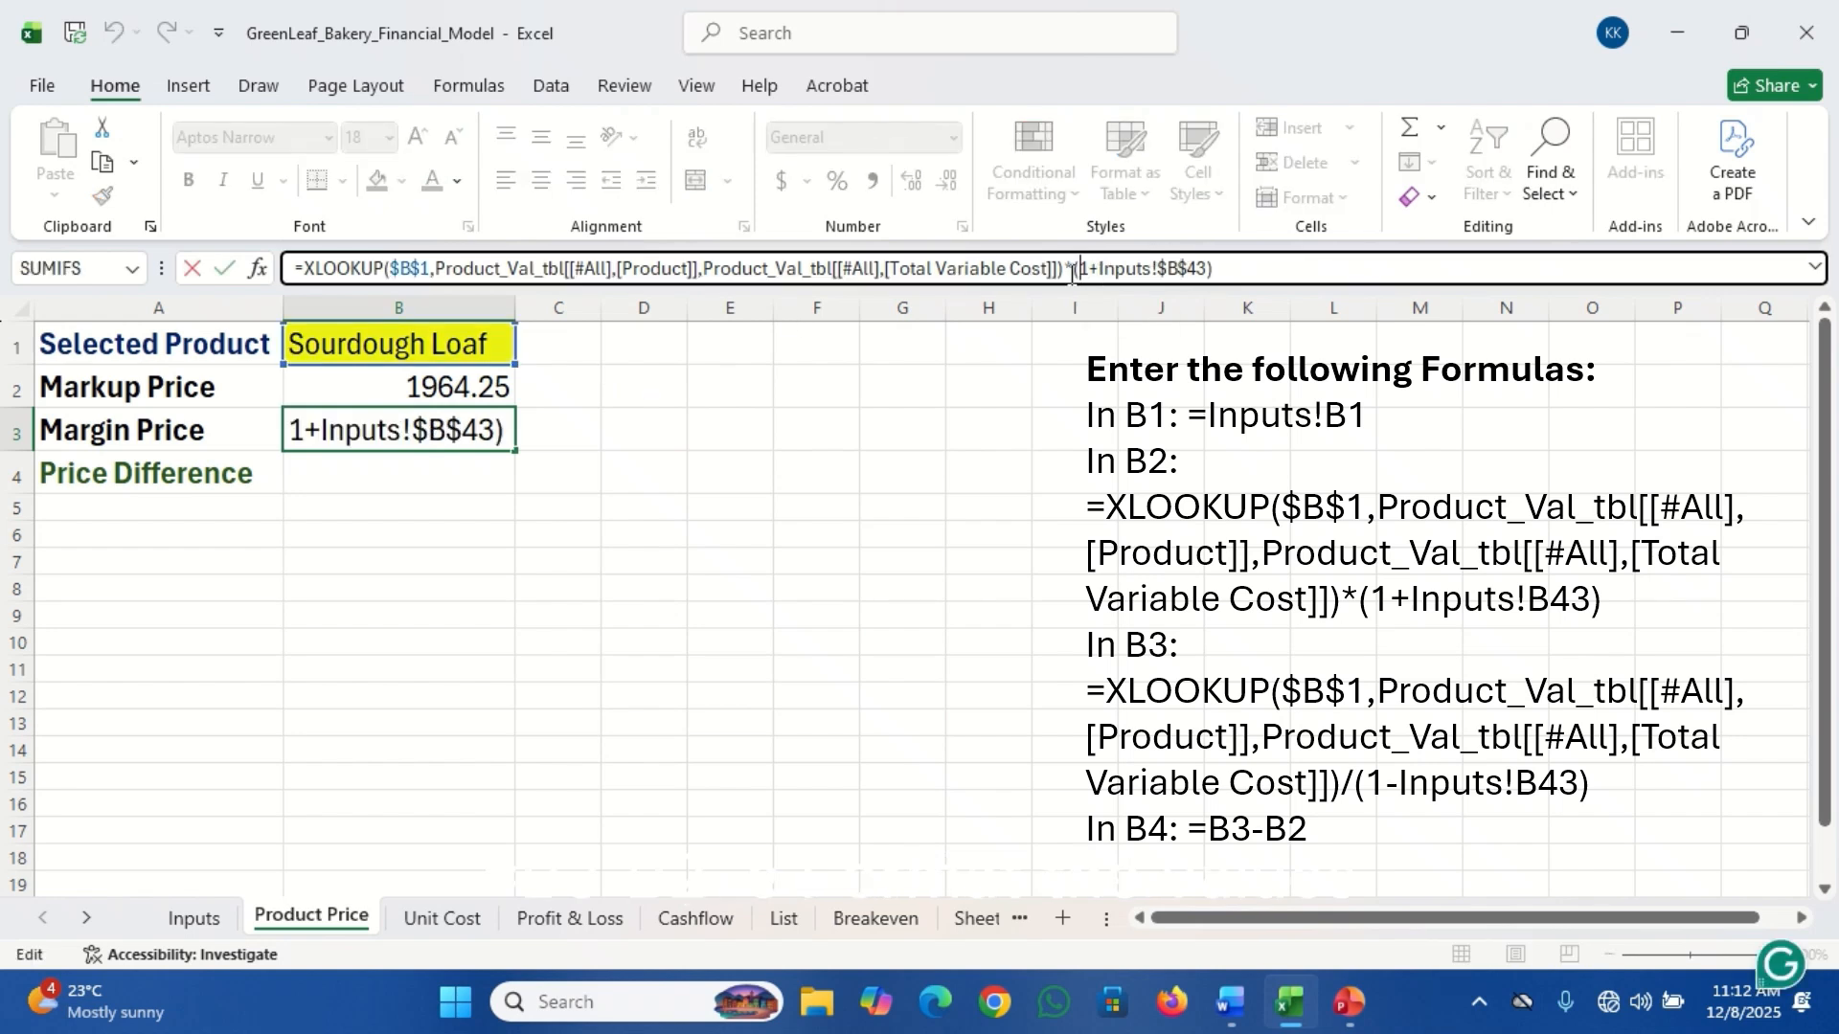
{"action": "left_click", "coordinate": [1071, 269]}
{"action": "key", "text": "BackSpace"}
{"action": "type", "text": "/"}
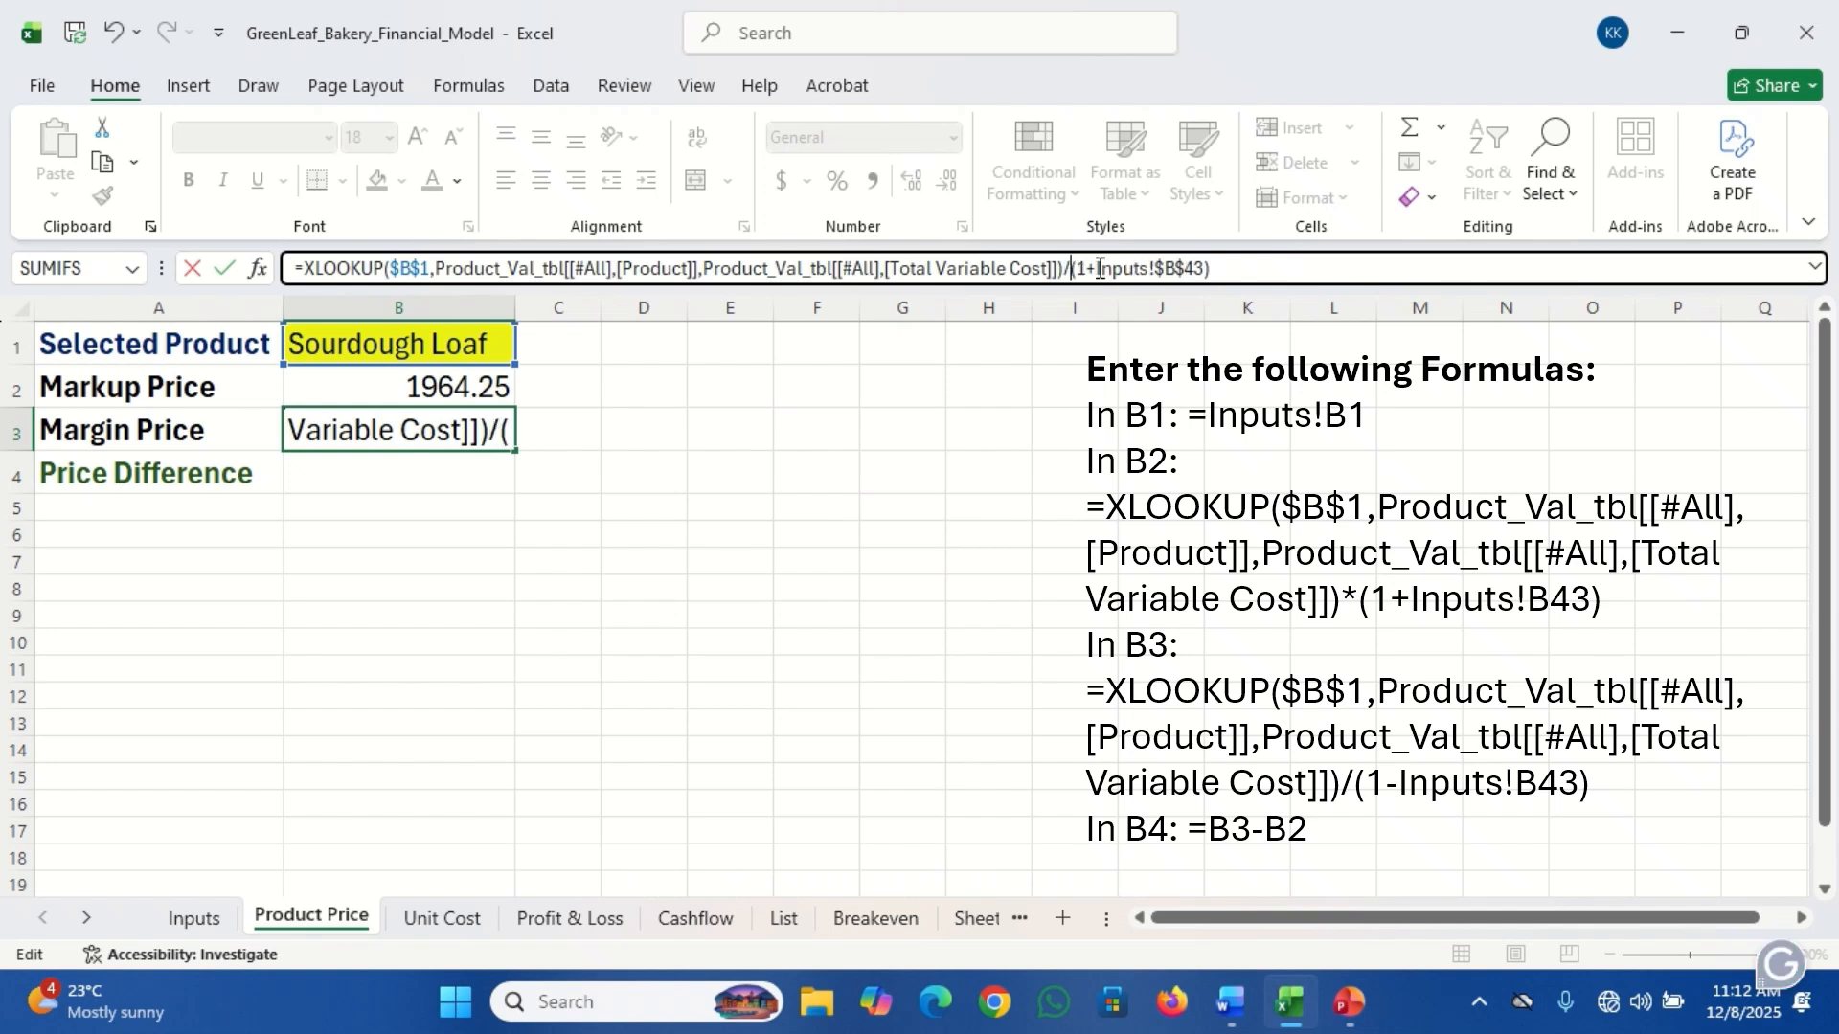
{"action": "left_click", "coordinate": [1097, 269]}
{"action": "key", "text": "BackSpace"}
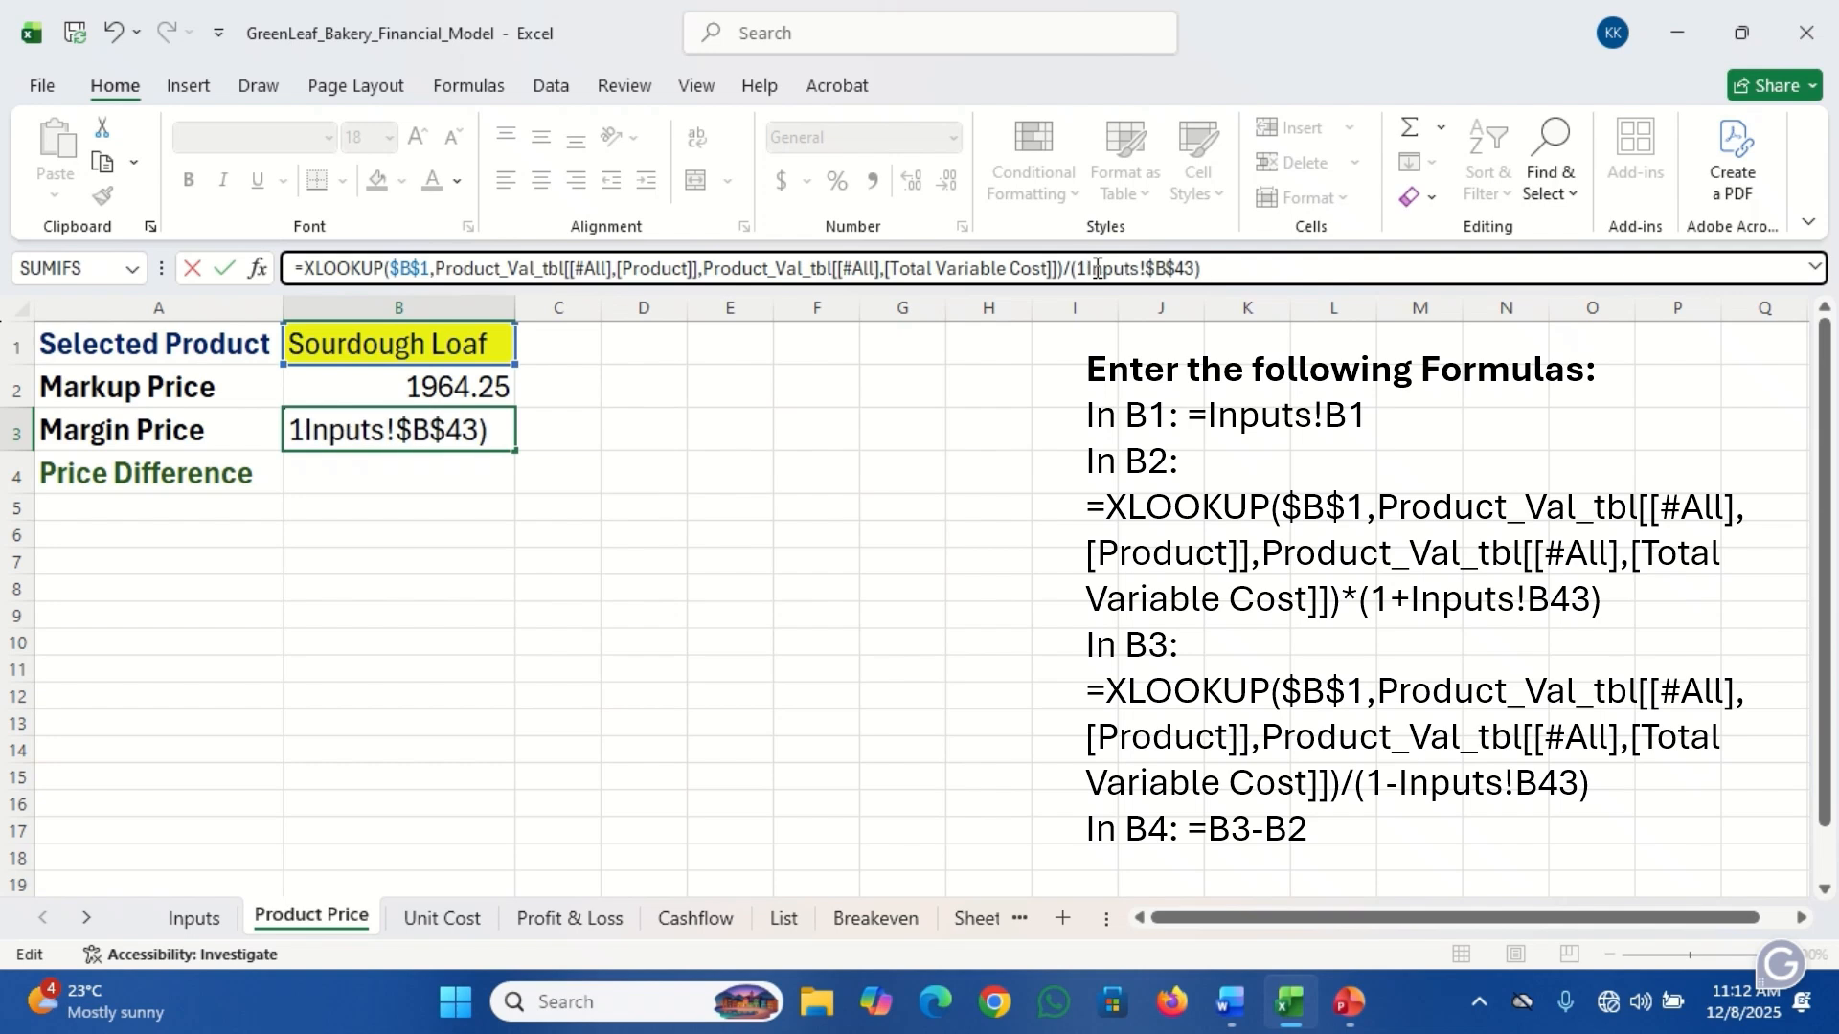
{"action": "type", "text": "-"}
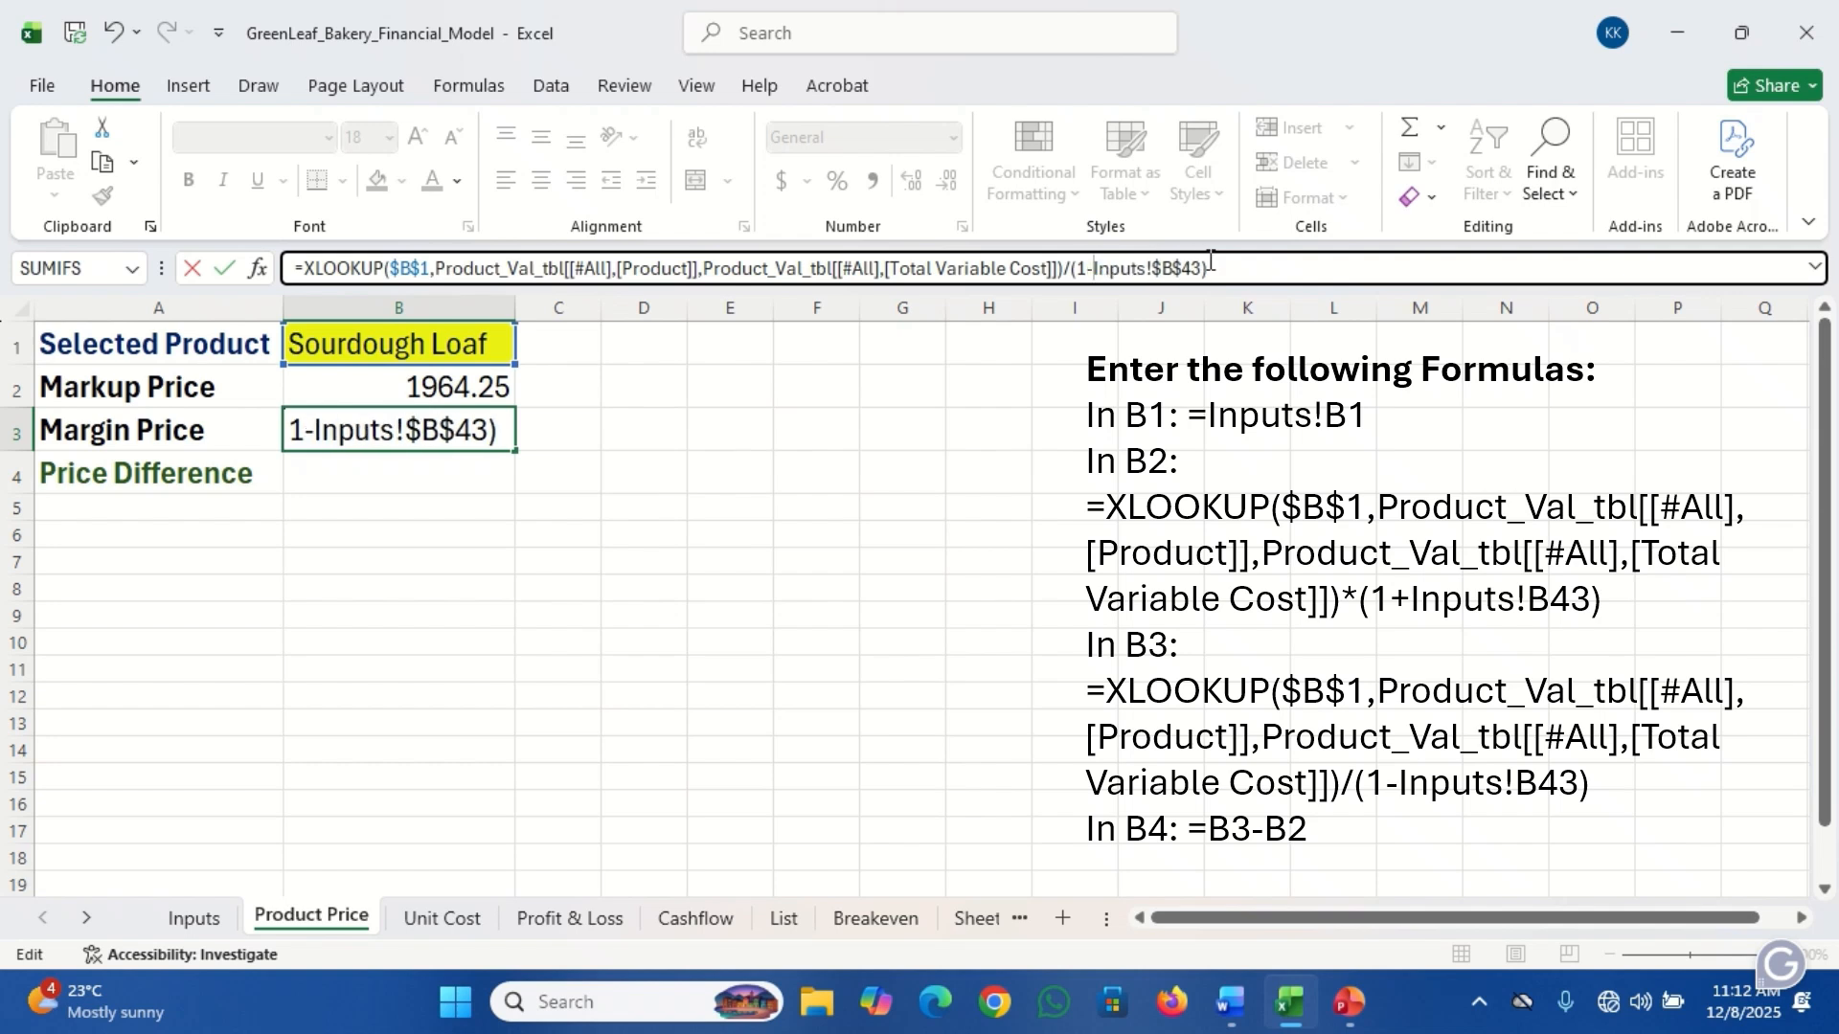
{"action": "key", "text": "Return"}
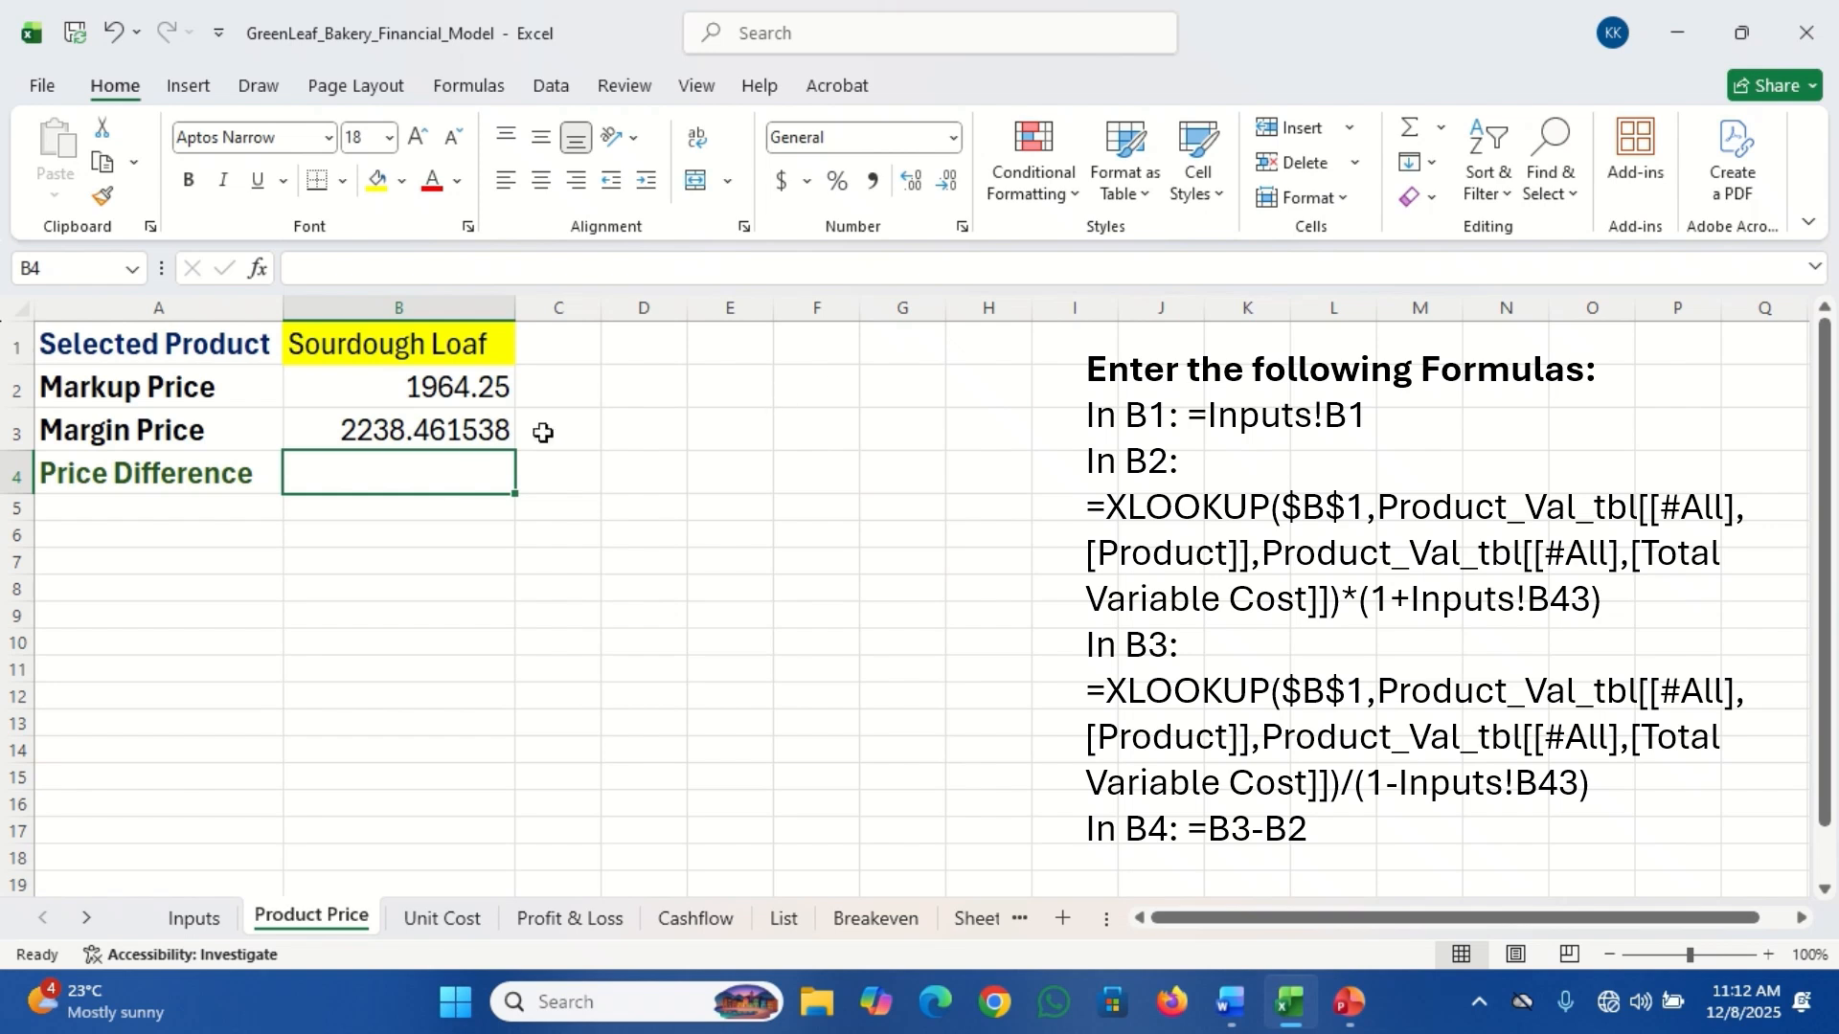
Calculate the Price Difference in B4 with the formula =B3-B2.
{"action": "type", "text": "="}
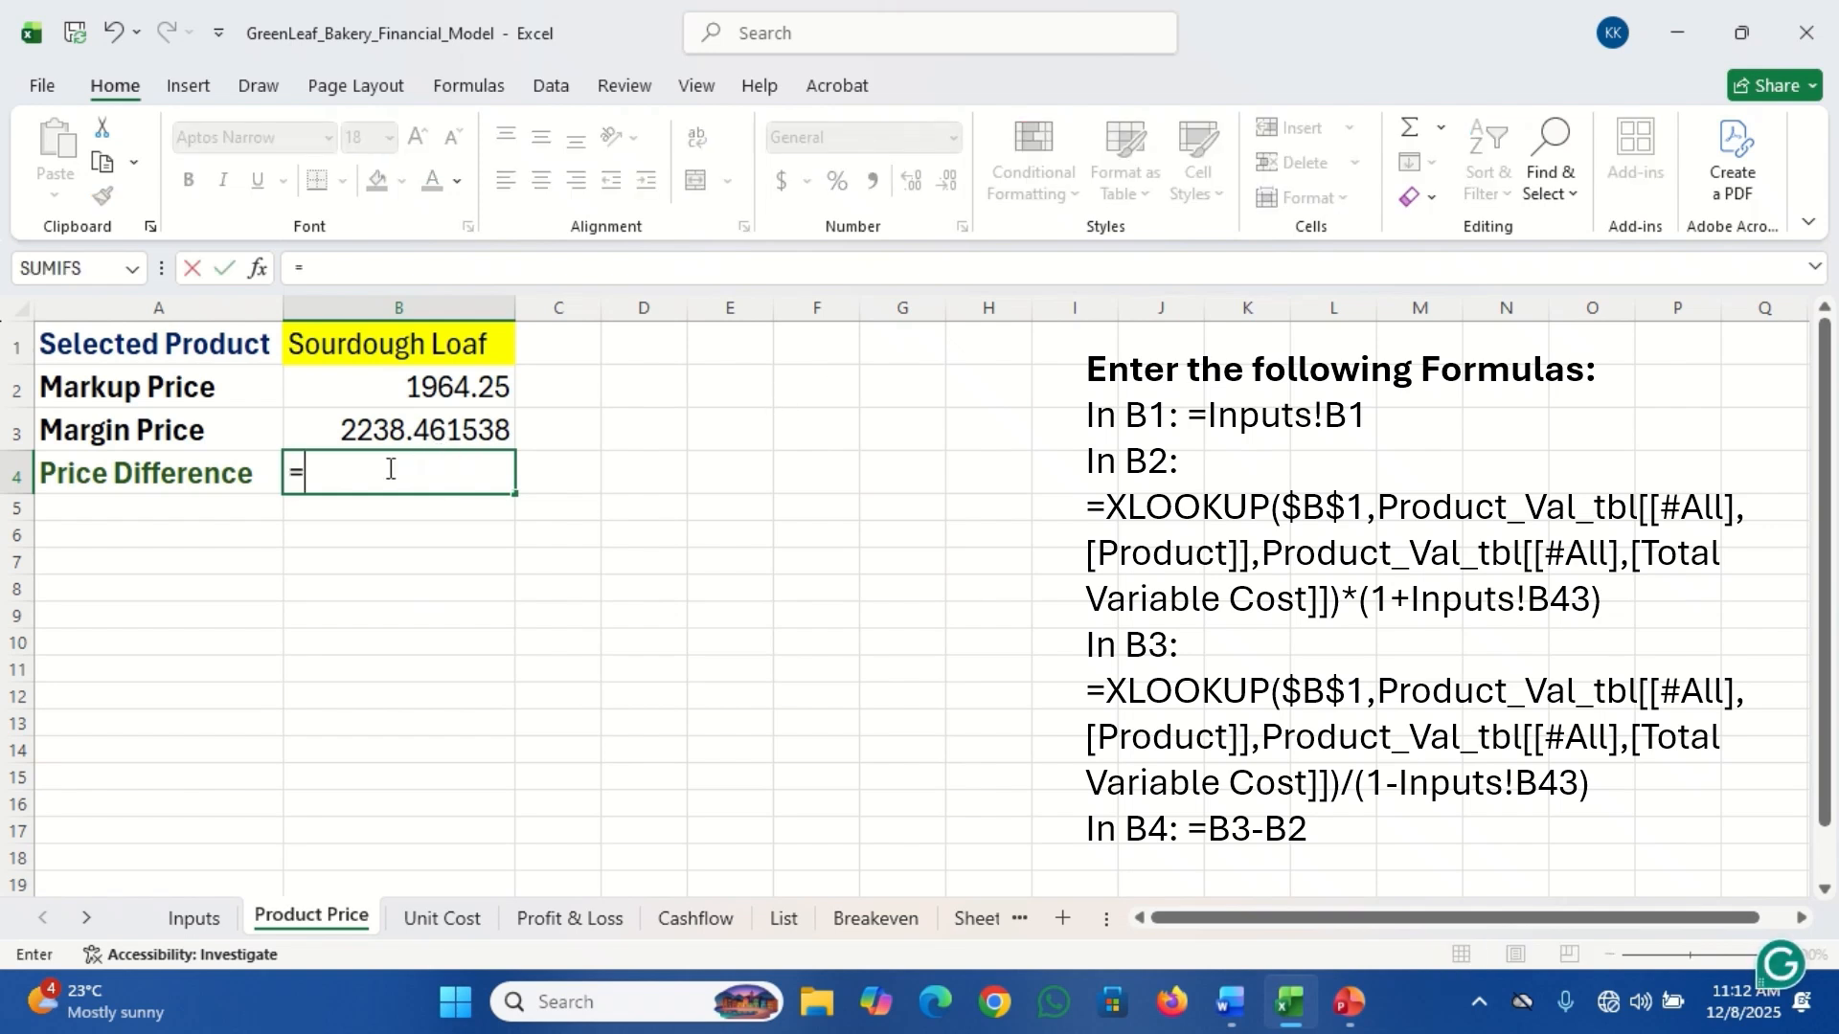
{"action": "left_click", "coordinate": [363, 430]}
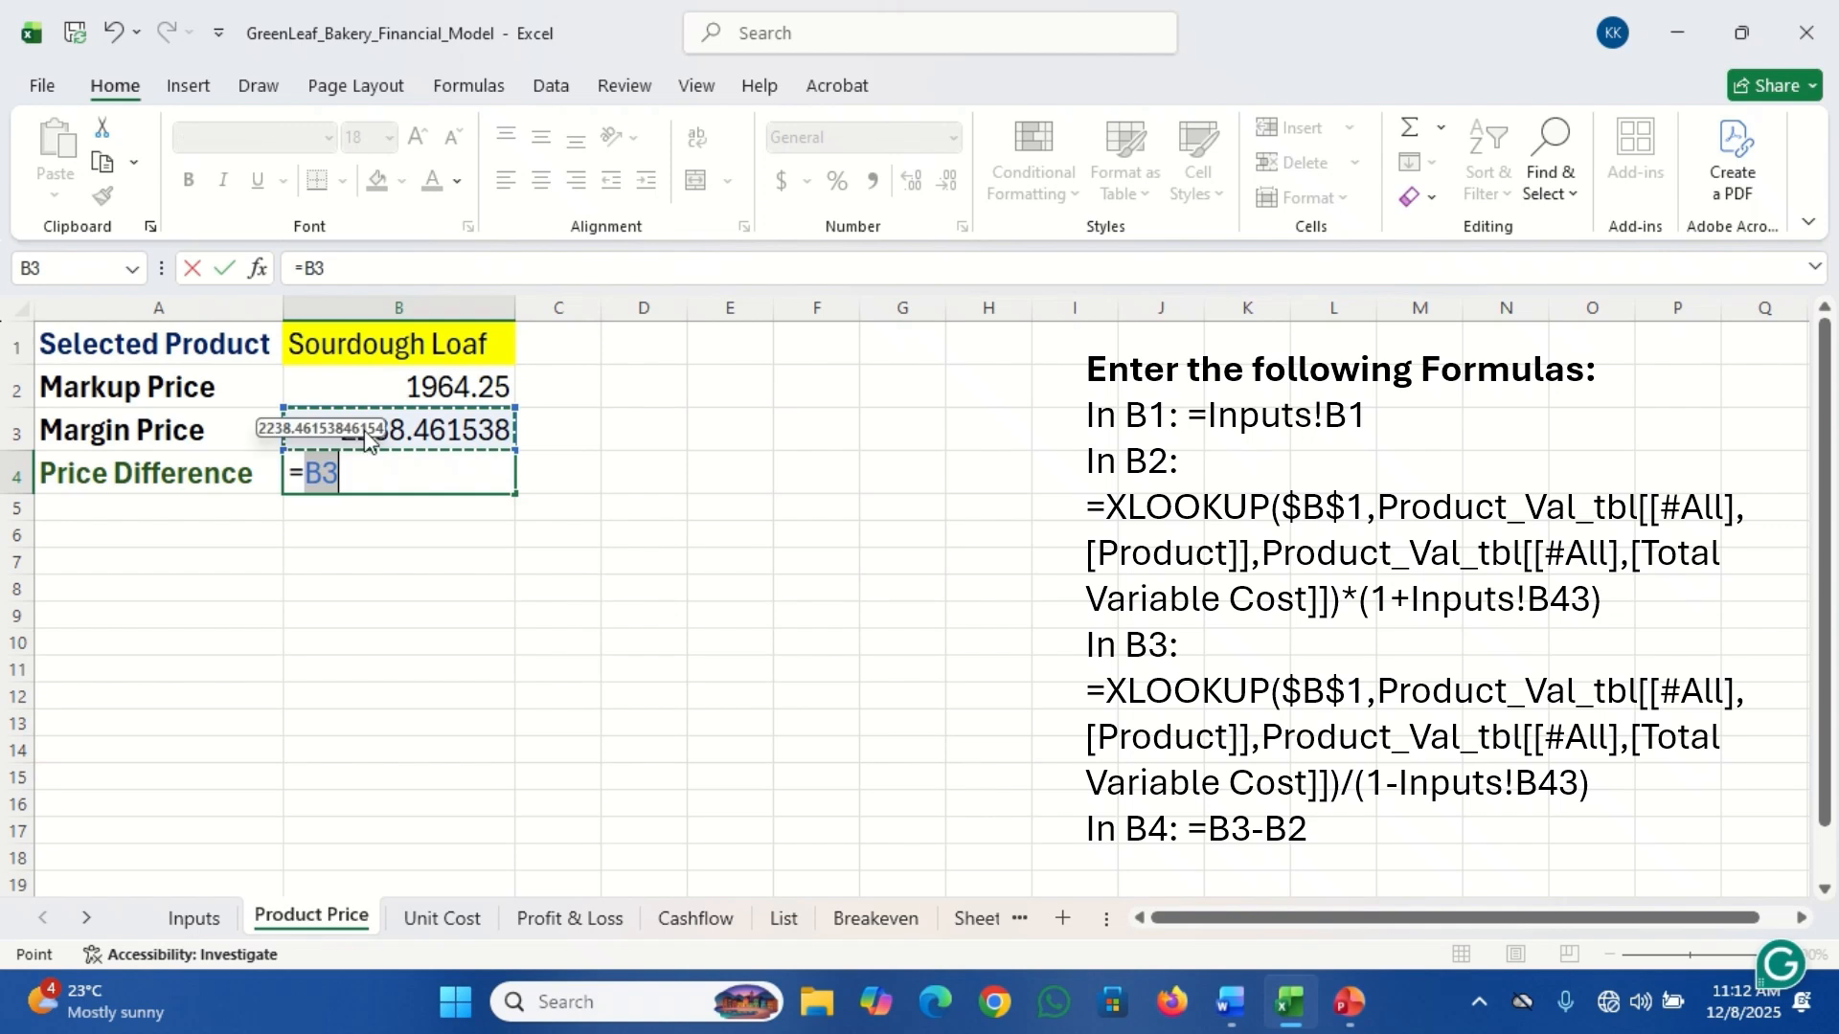
{"action": "type", "text": "-"}
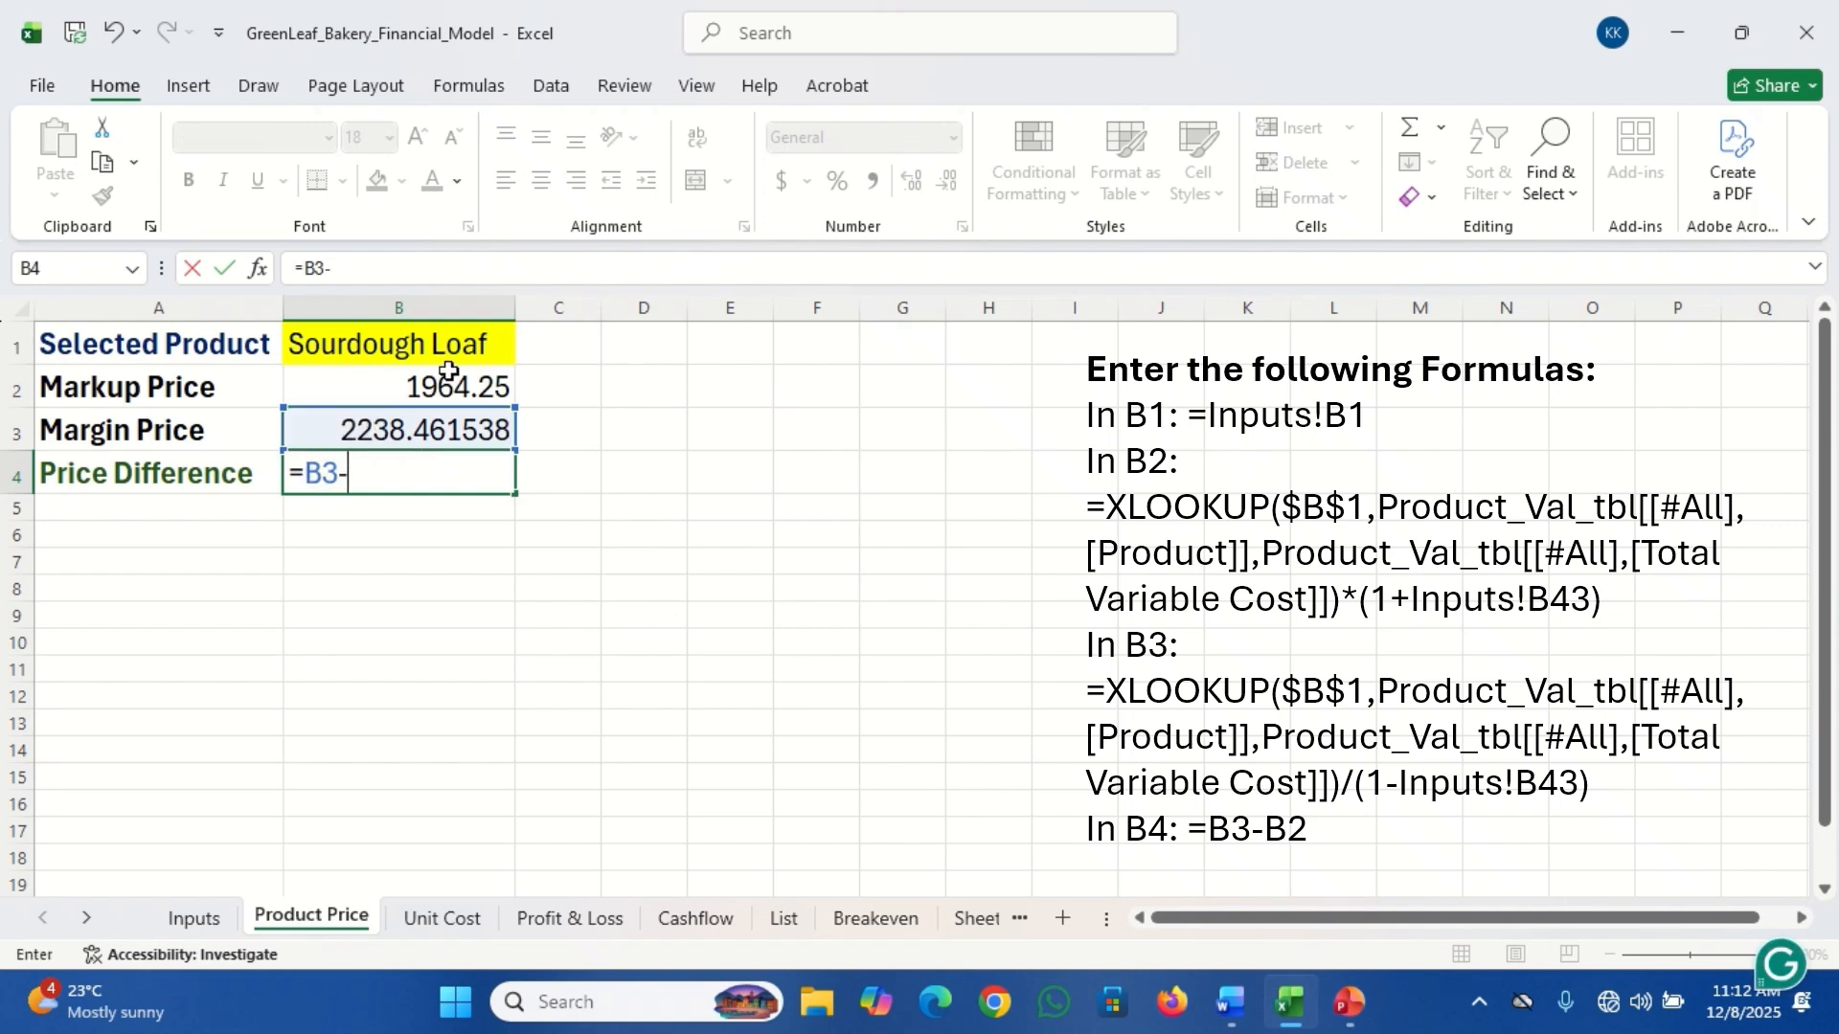
{"action": "left_click", "coordinate": [443, 388]}
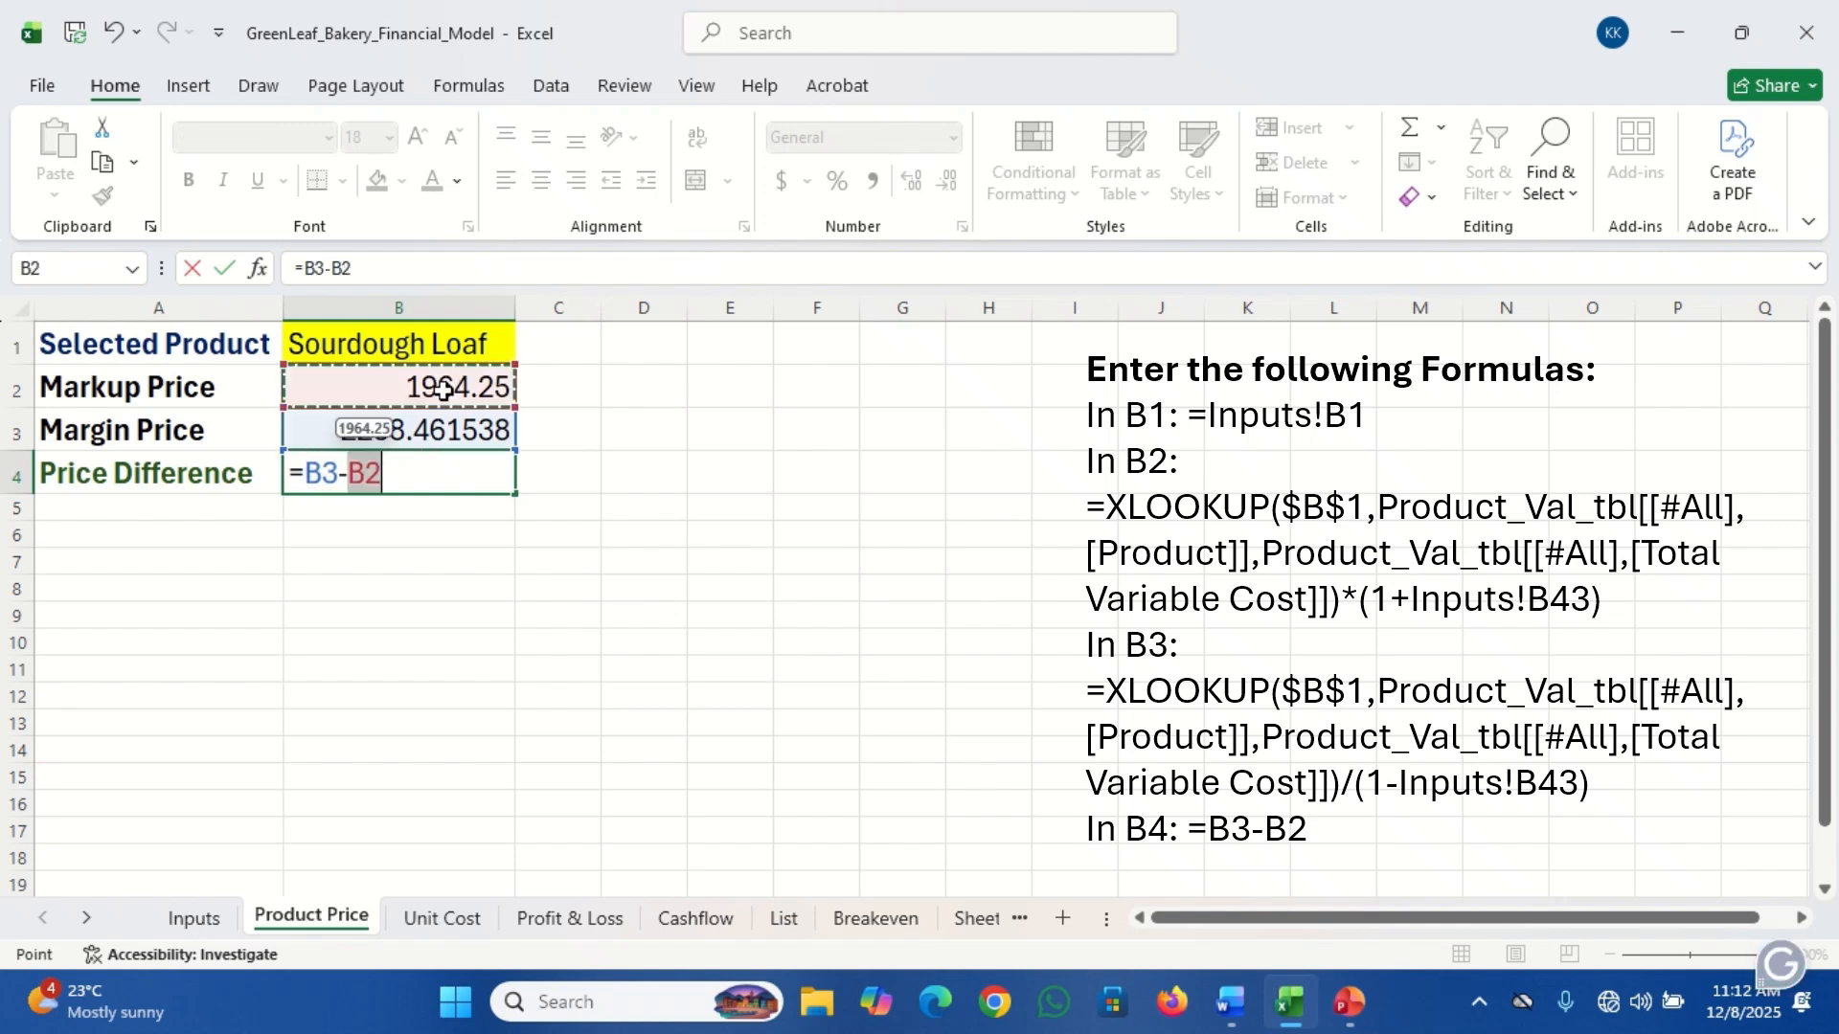
{"action": "key", "text": "Return"}
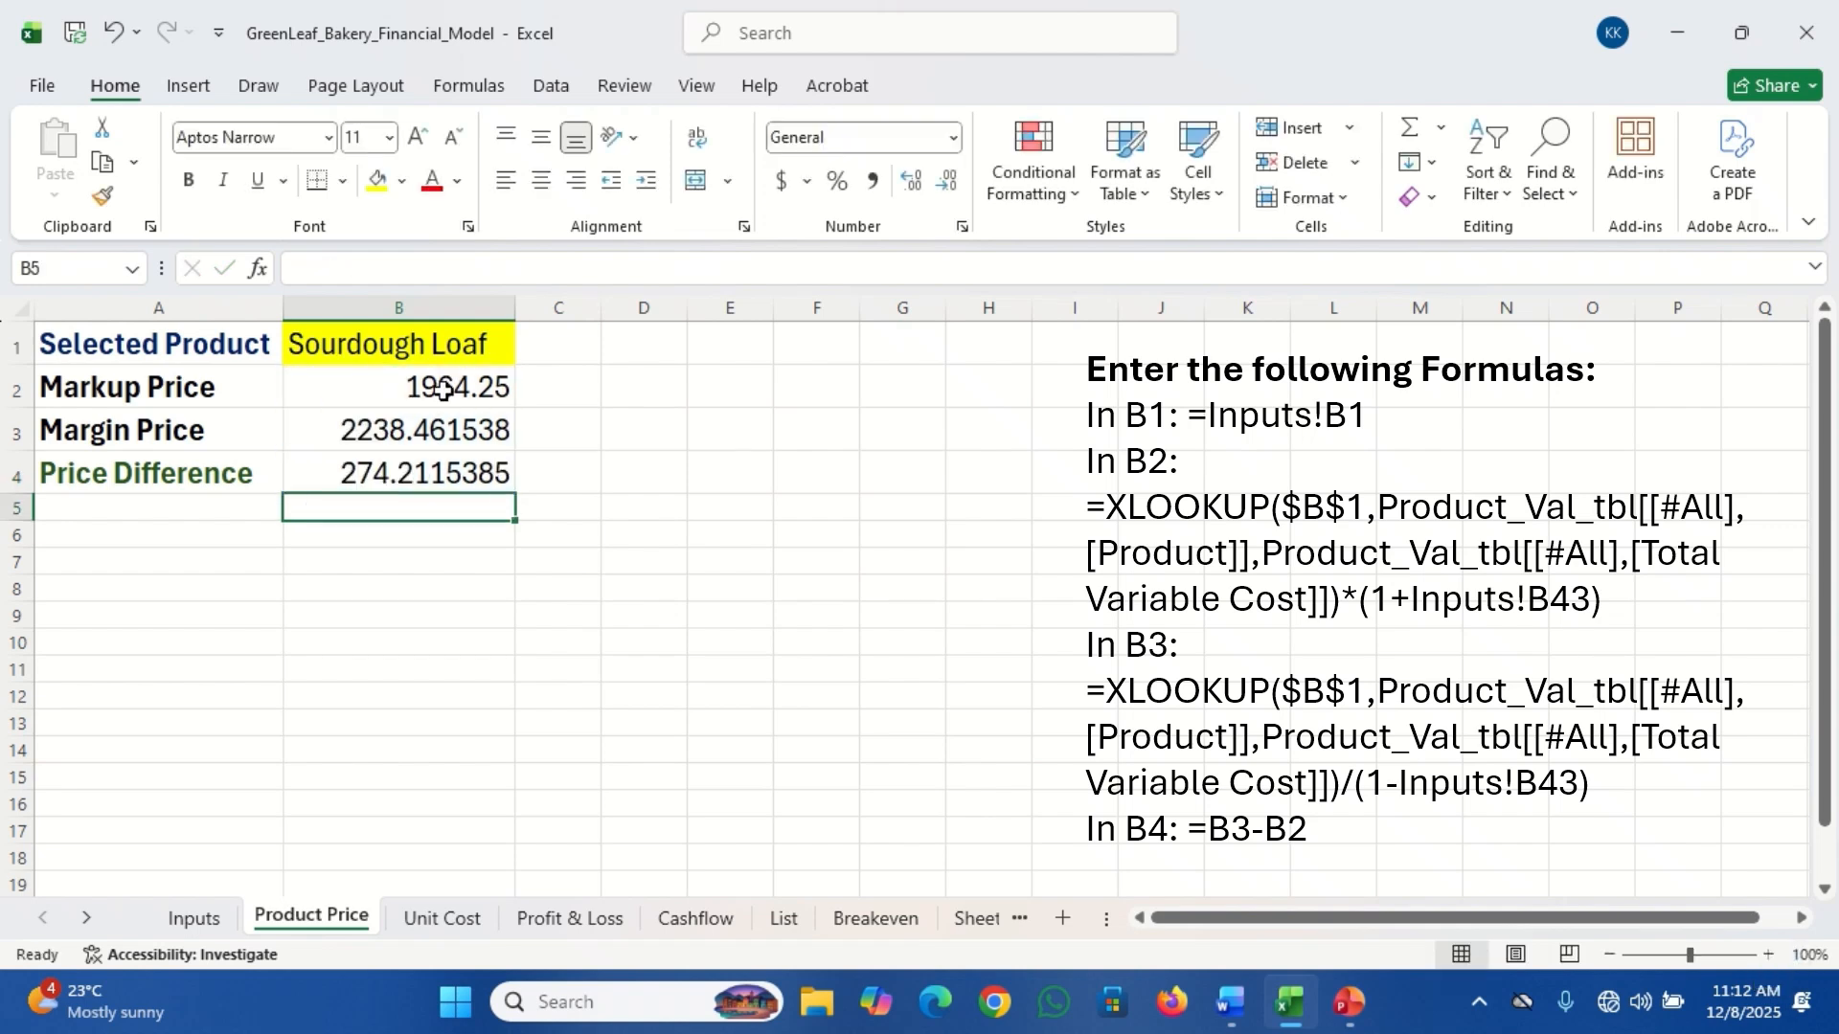
Reduce the Margin Price and Price Difference values in B3:B4 to two decimal places.
{"action": "left_click", "coordinate": [380, 426]}
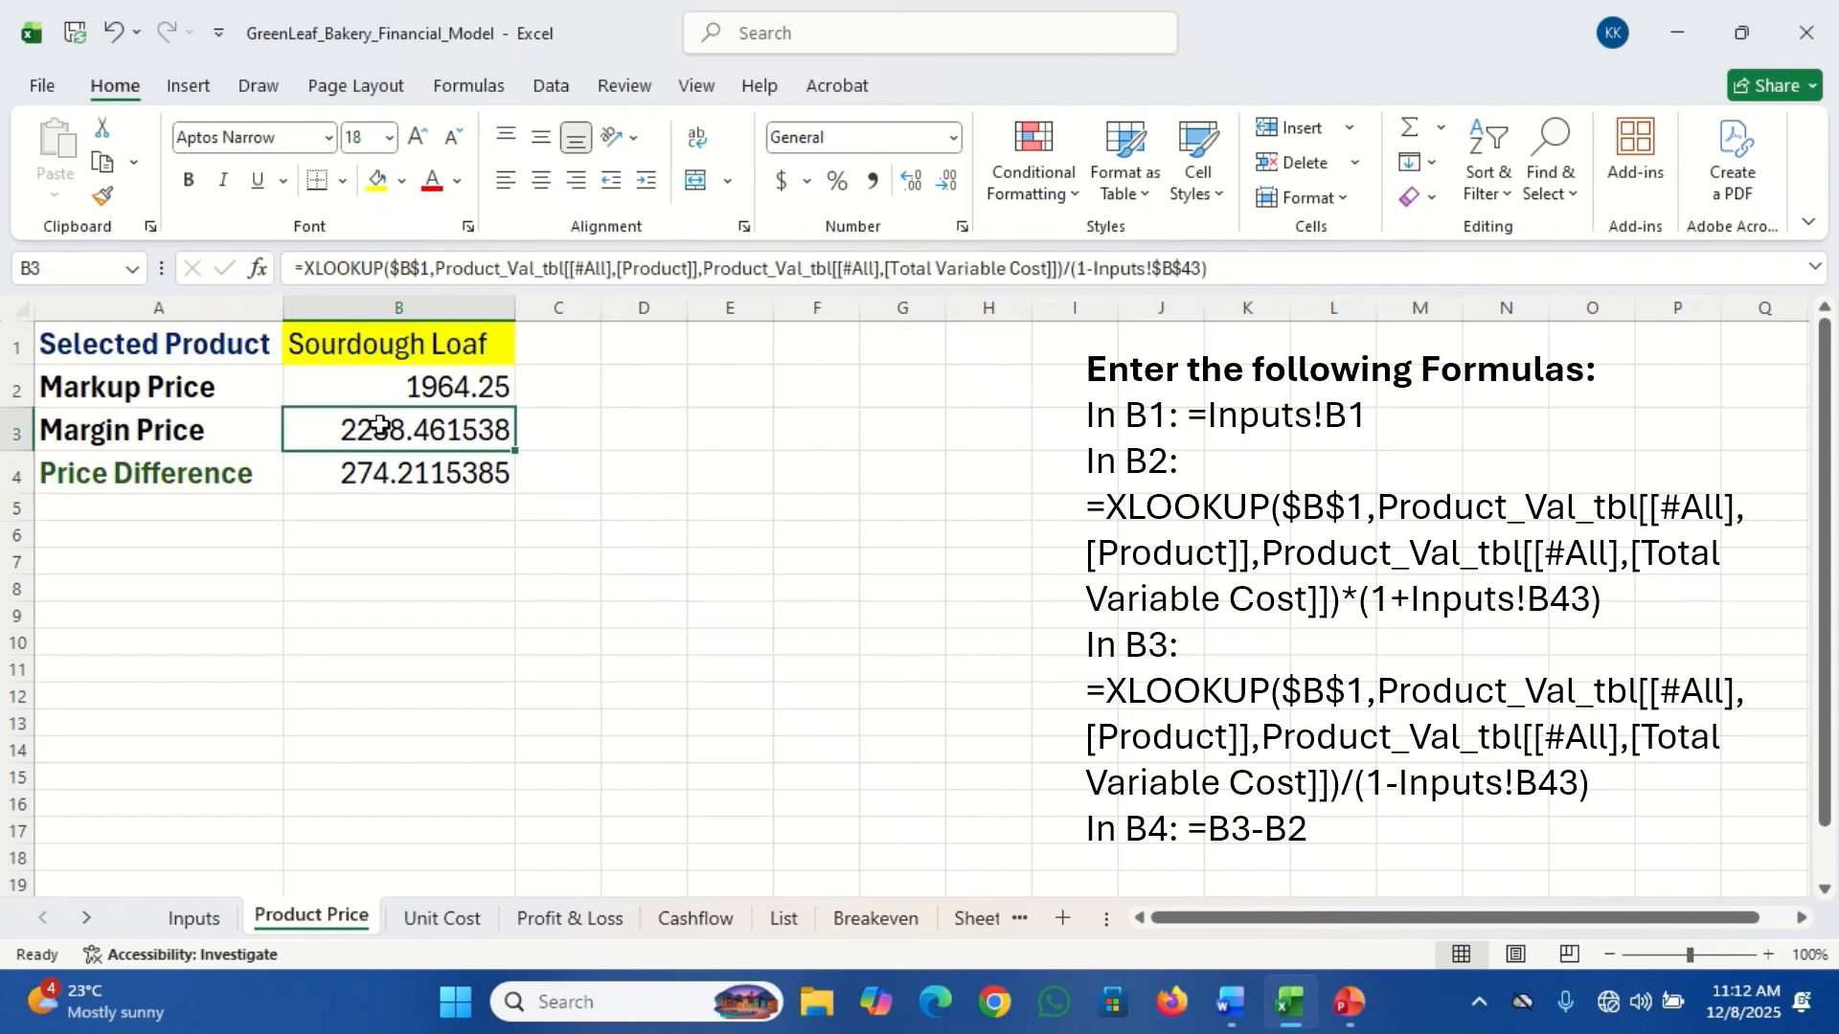
{"action": "left_click_drag", "start_coordinate": [380, 425], "coordinate": [372, 472]}
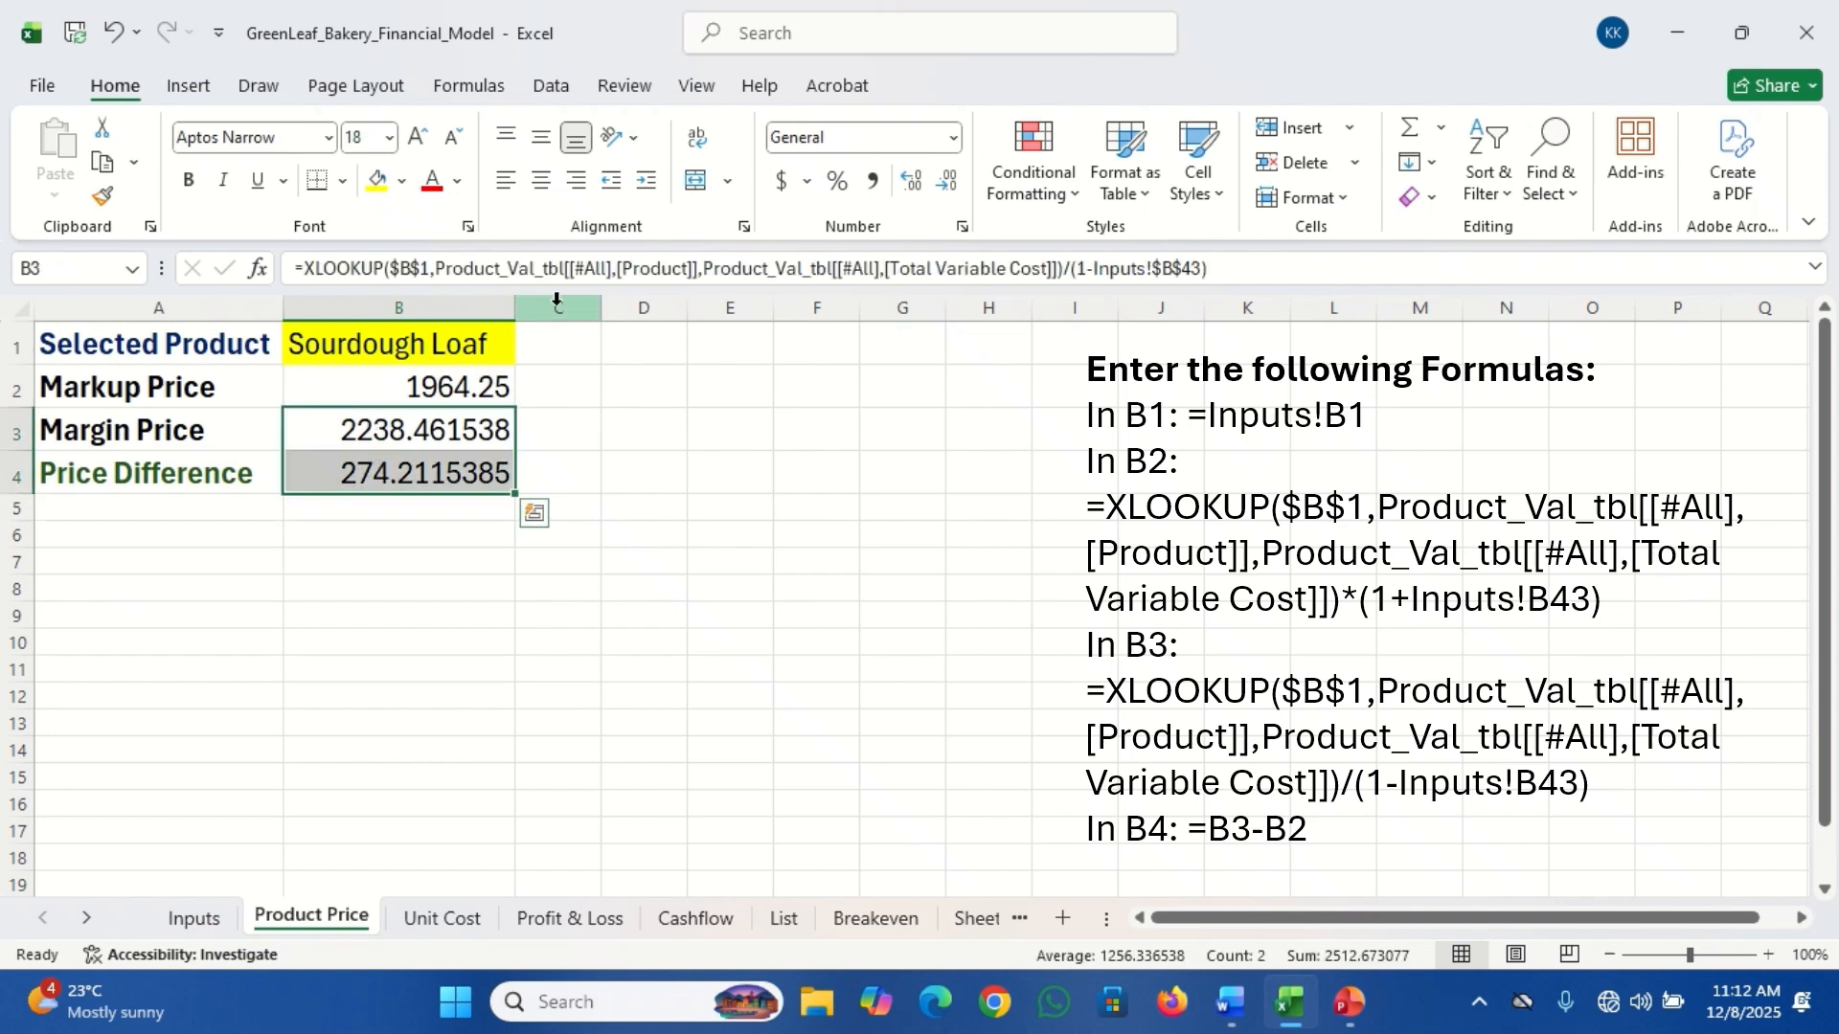
{"action": "left_click", "coordinate": [948, 187]}
{"action": "left_click", "coordinate": [948, 186]}
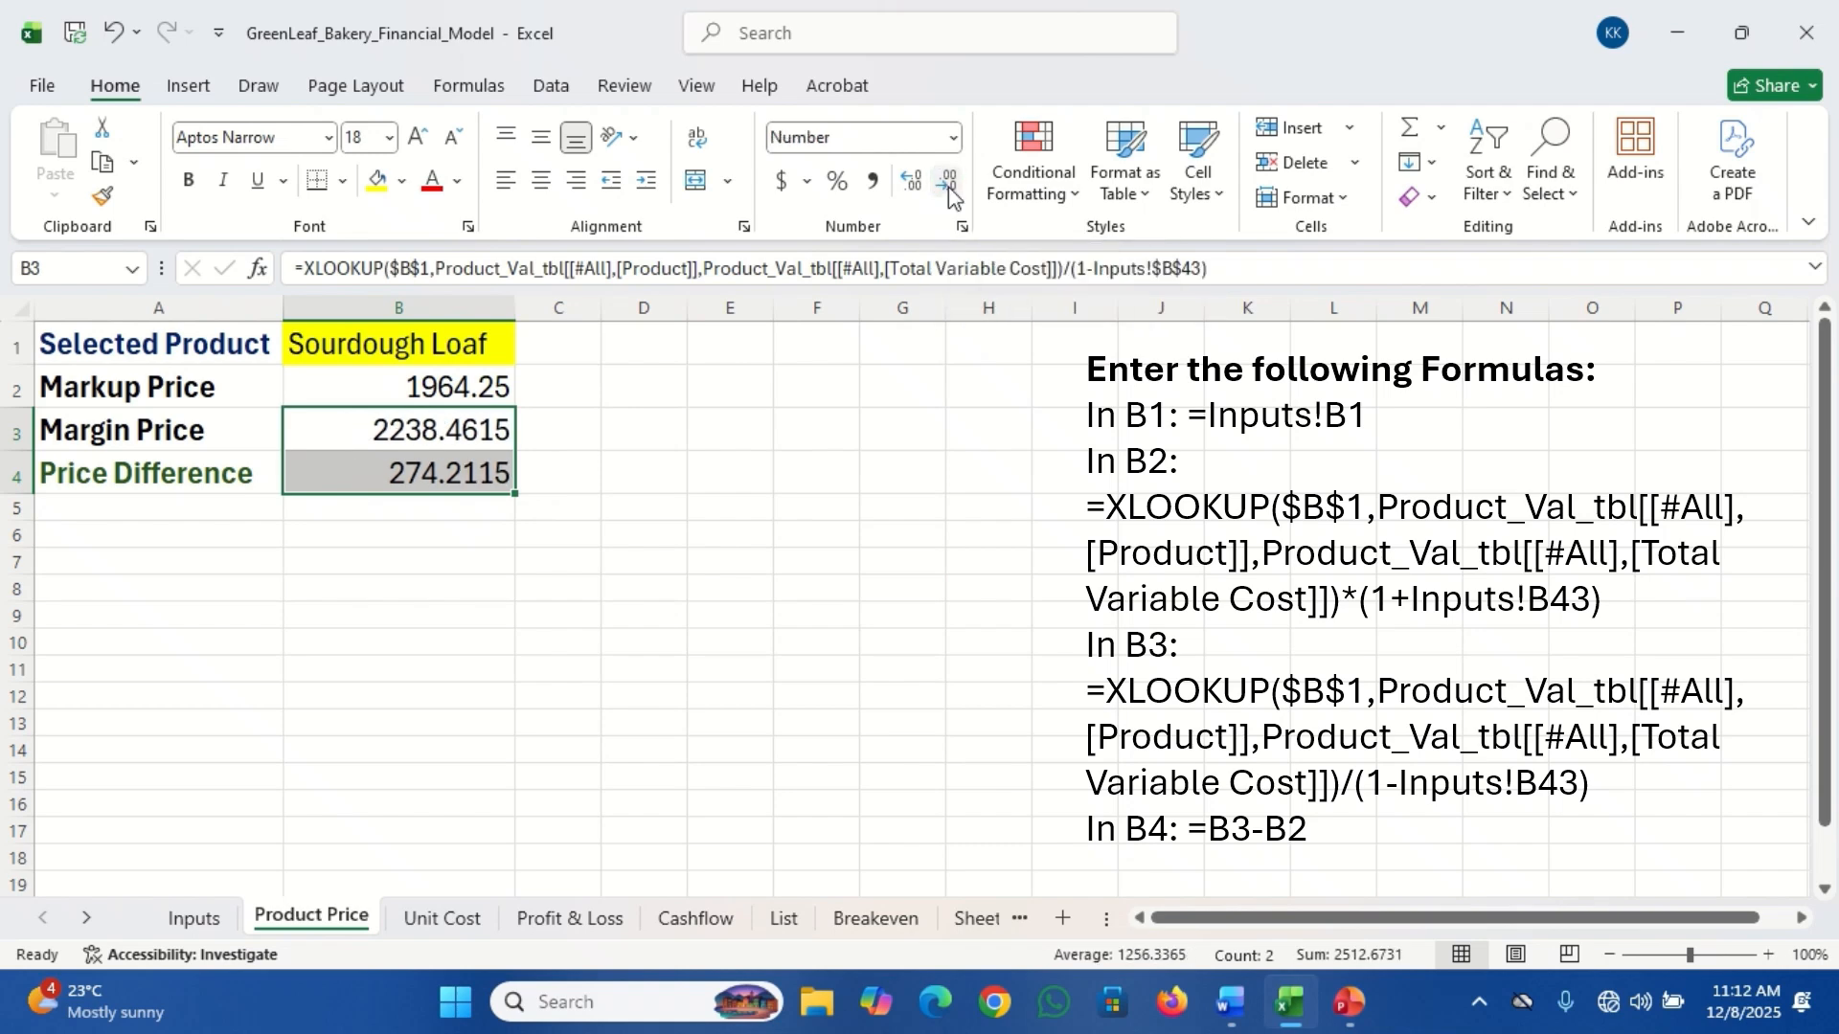
{"action": "left_click", "coordinate": [948, 187]}
{"action": "left_click", "coordinate": [948, 187]}
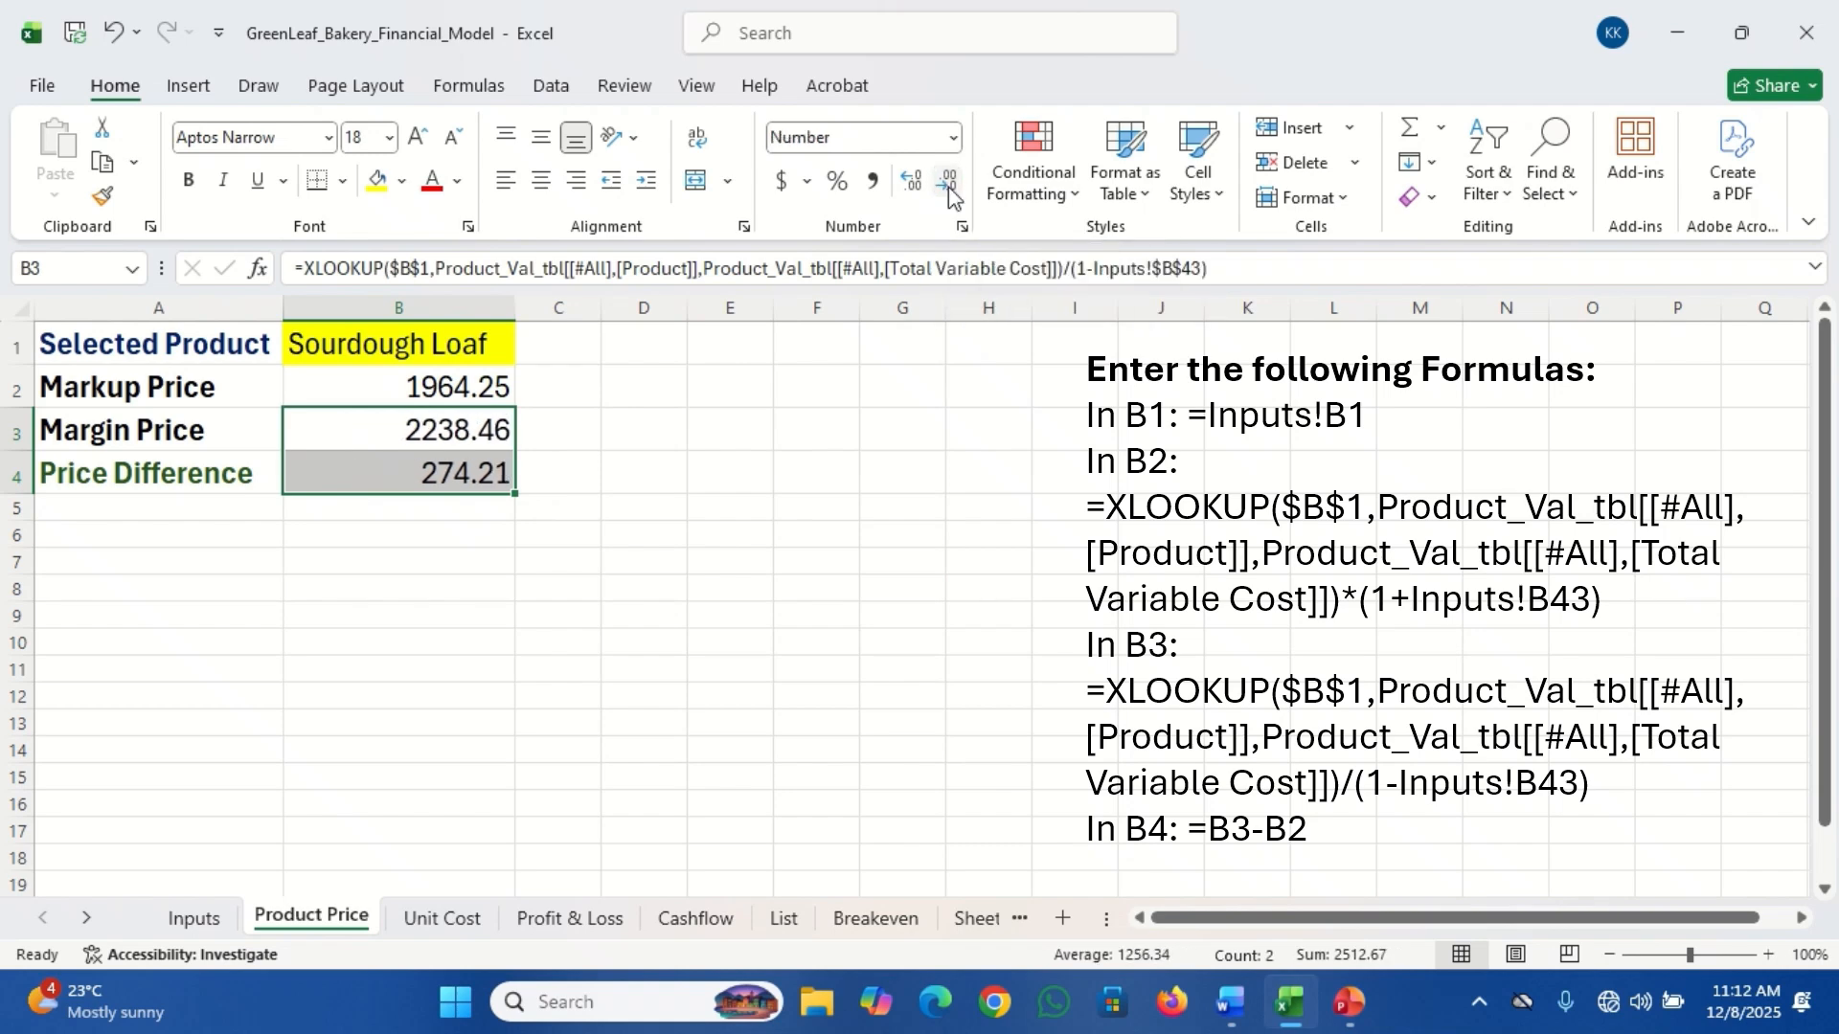
{"action": "left_click", "coordinate": [400, 472]}
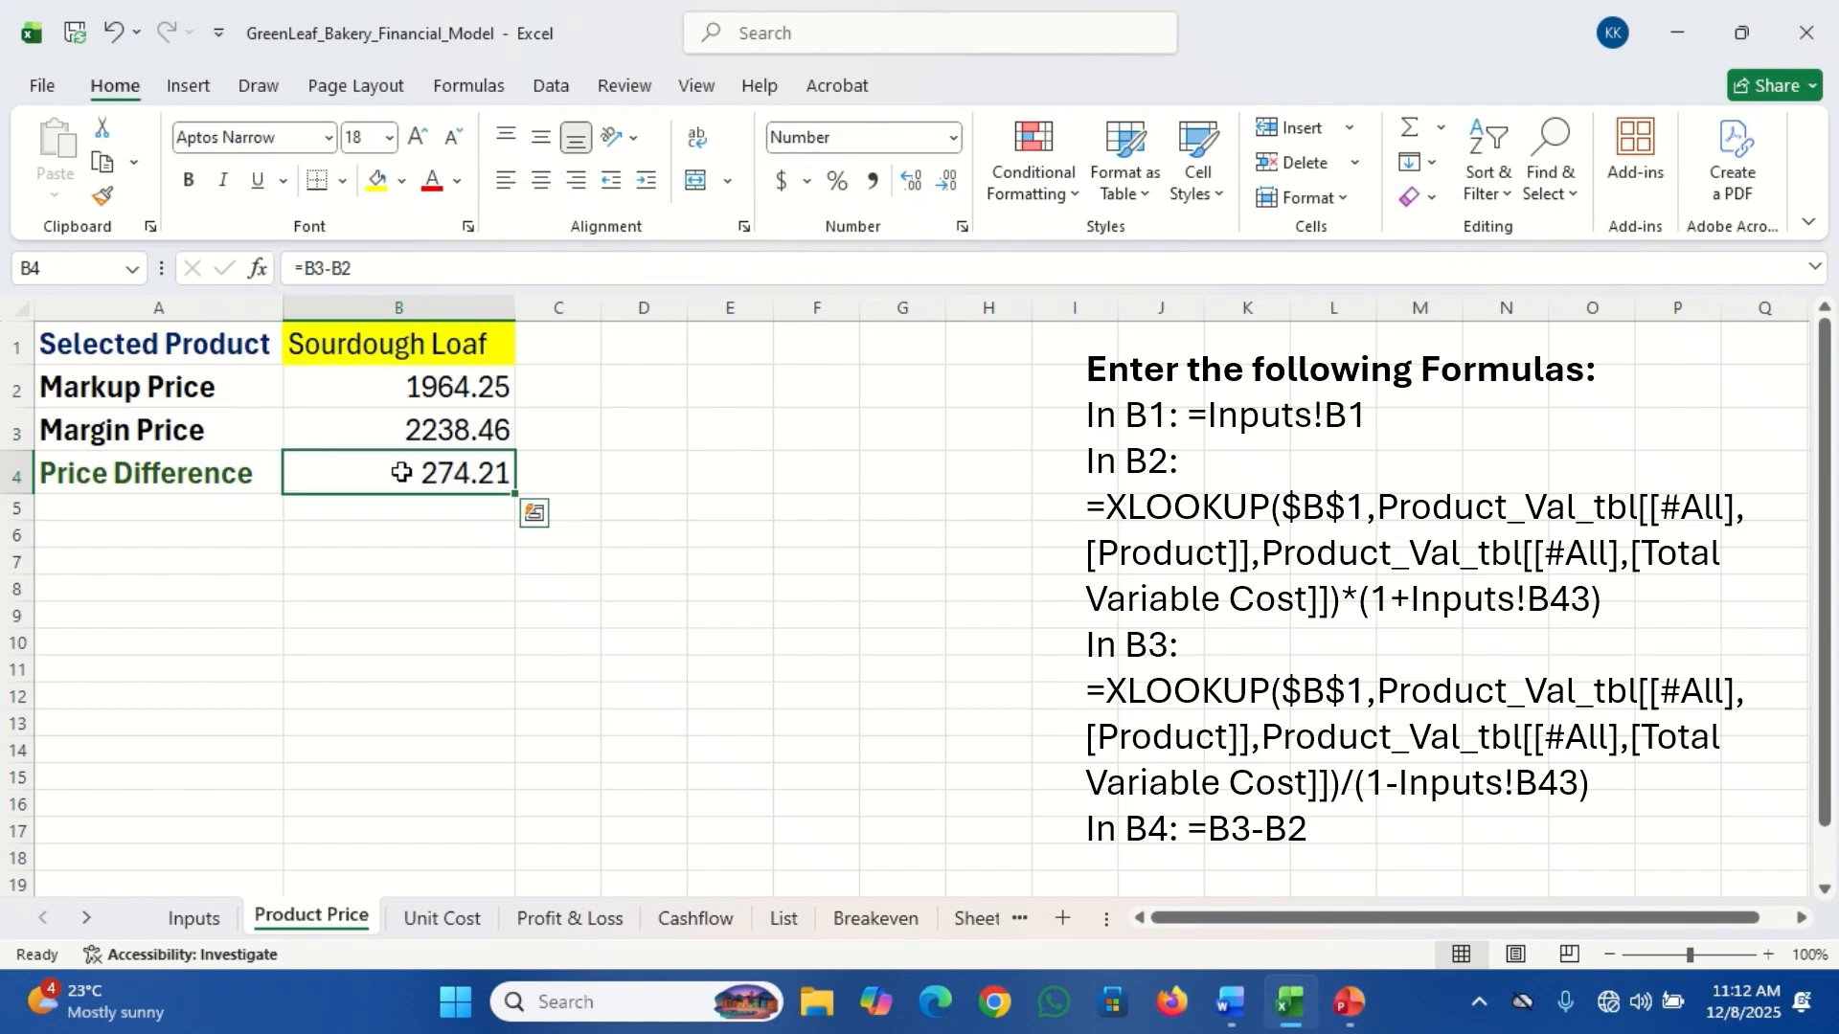
Apply comma style number formatting to the Markup Price, Margin Price and Price Difference values in B2:B4.
{"action": "left_click_drag", "start_coordinate": [430, 384], "coordinate": [437, 463]}
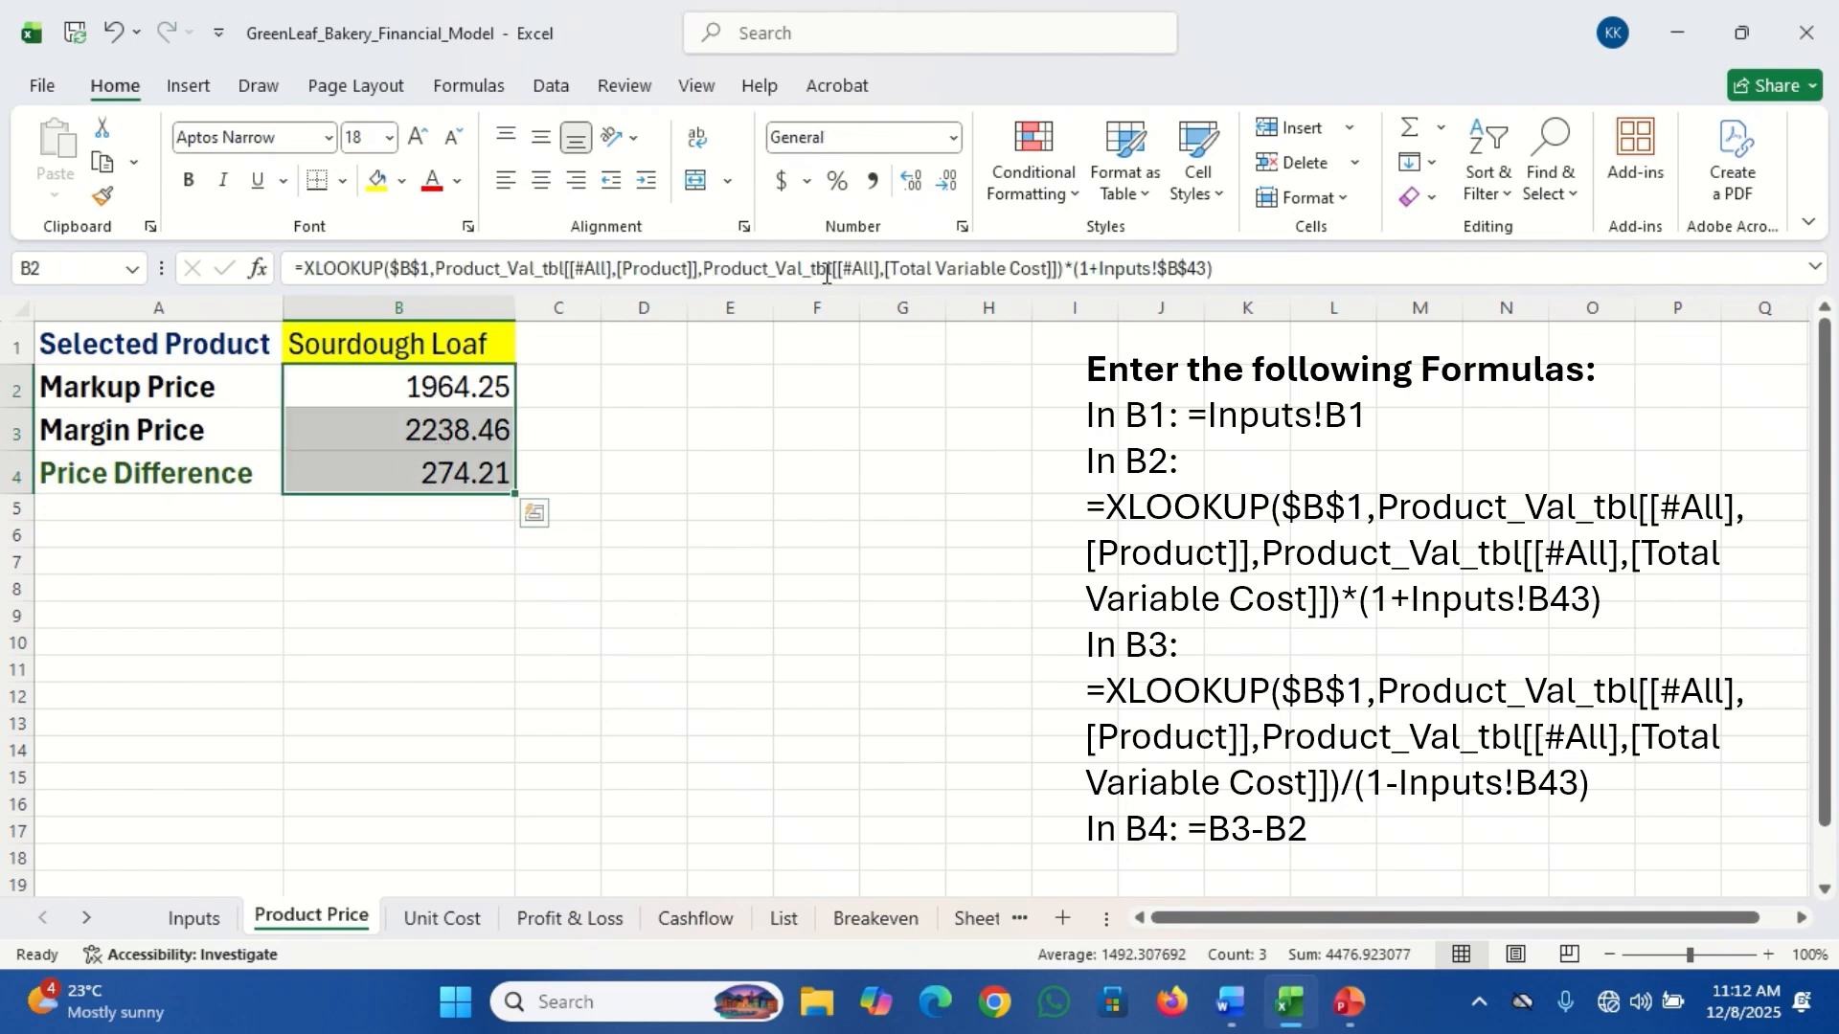
{"action": "left_click", "coordinate": [870, 184]}
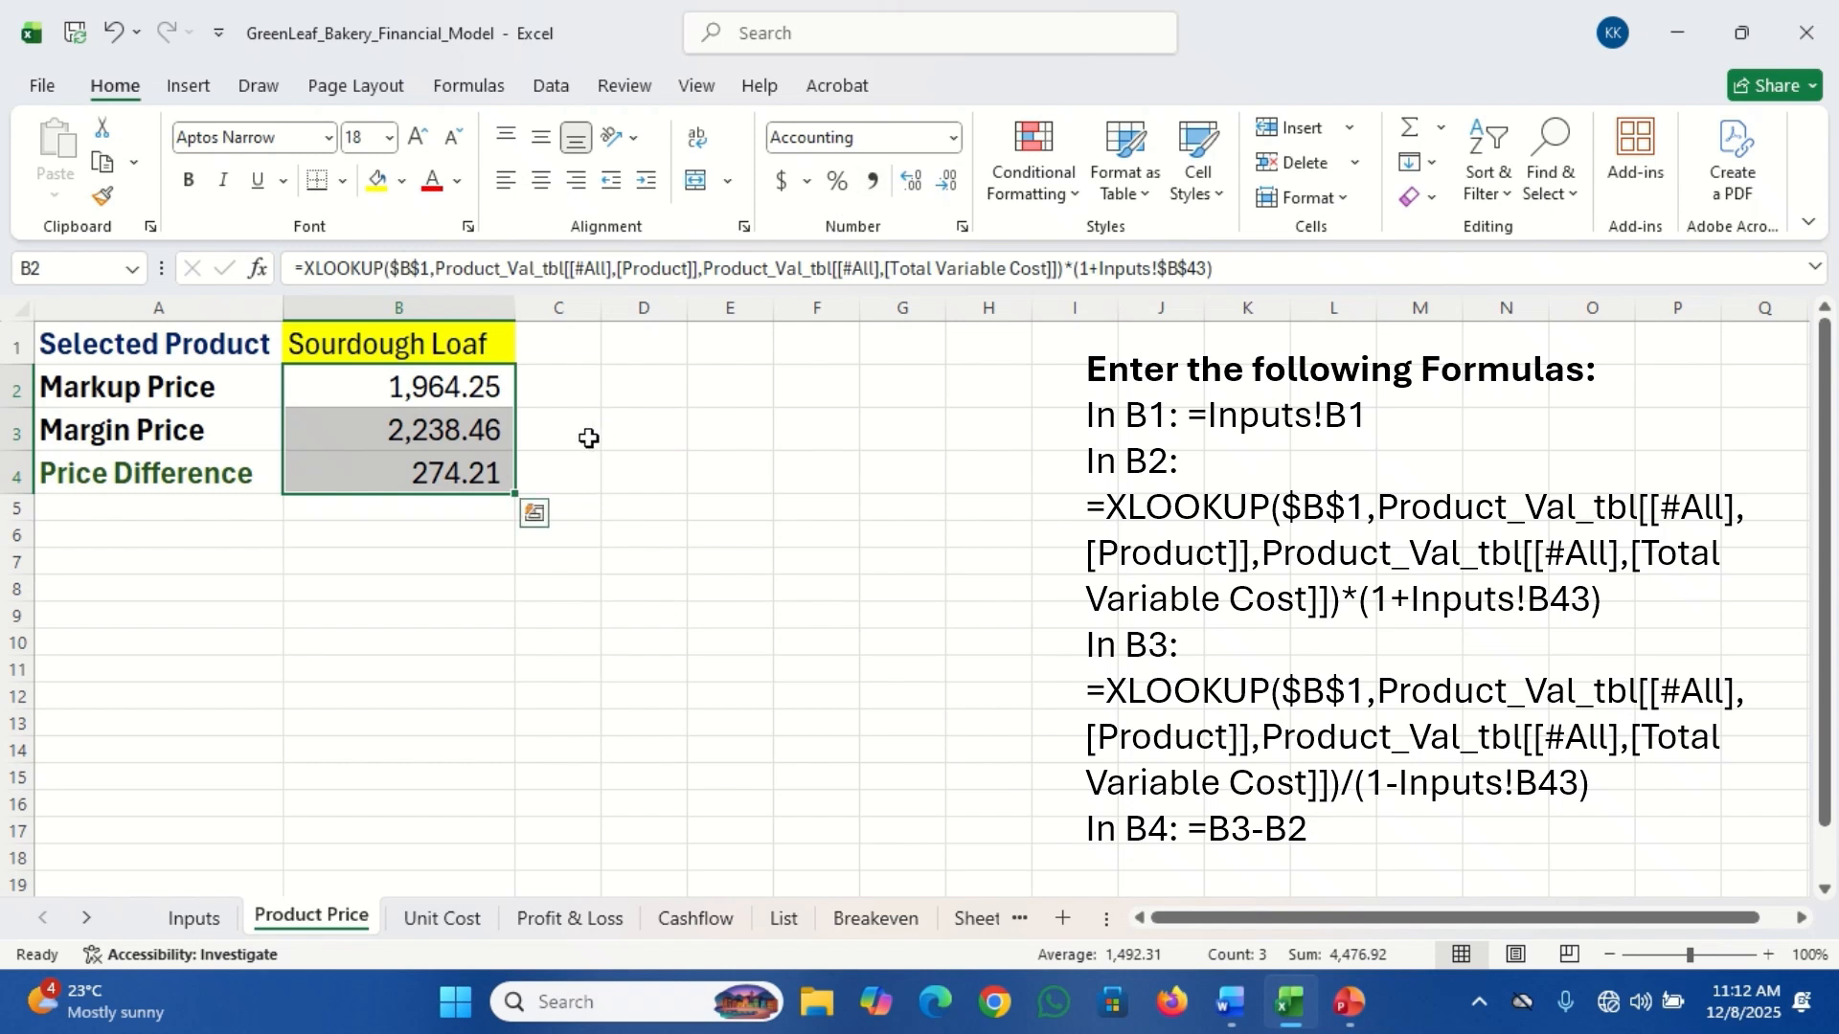
{"action": "left_click", "coordinate": [375, 486]}
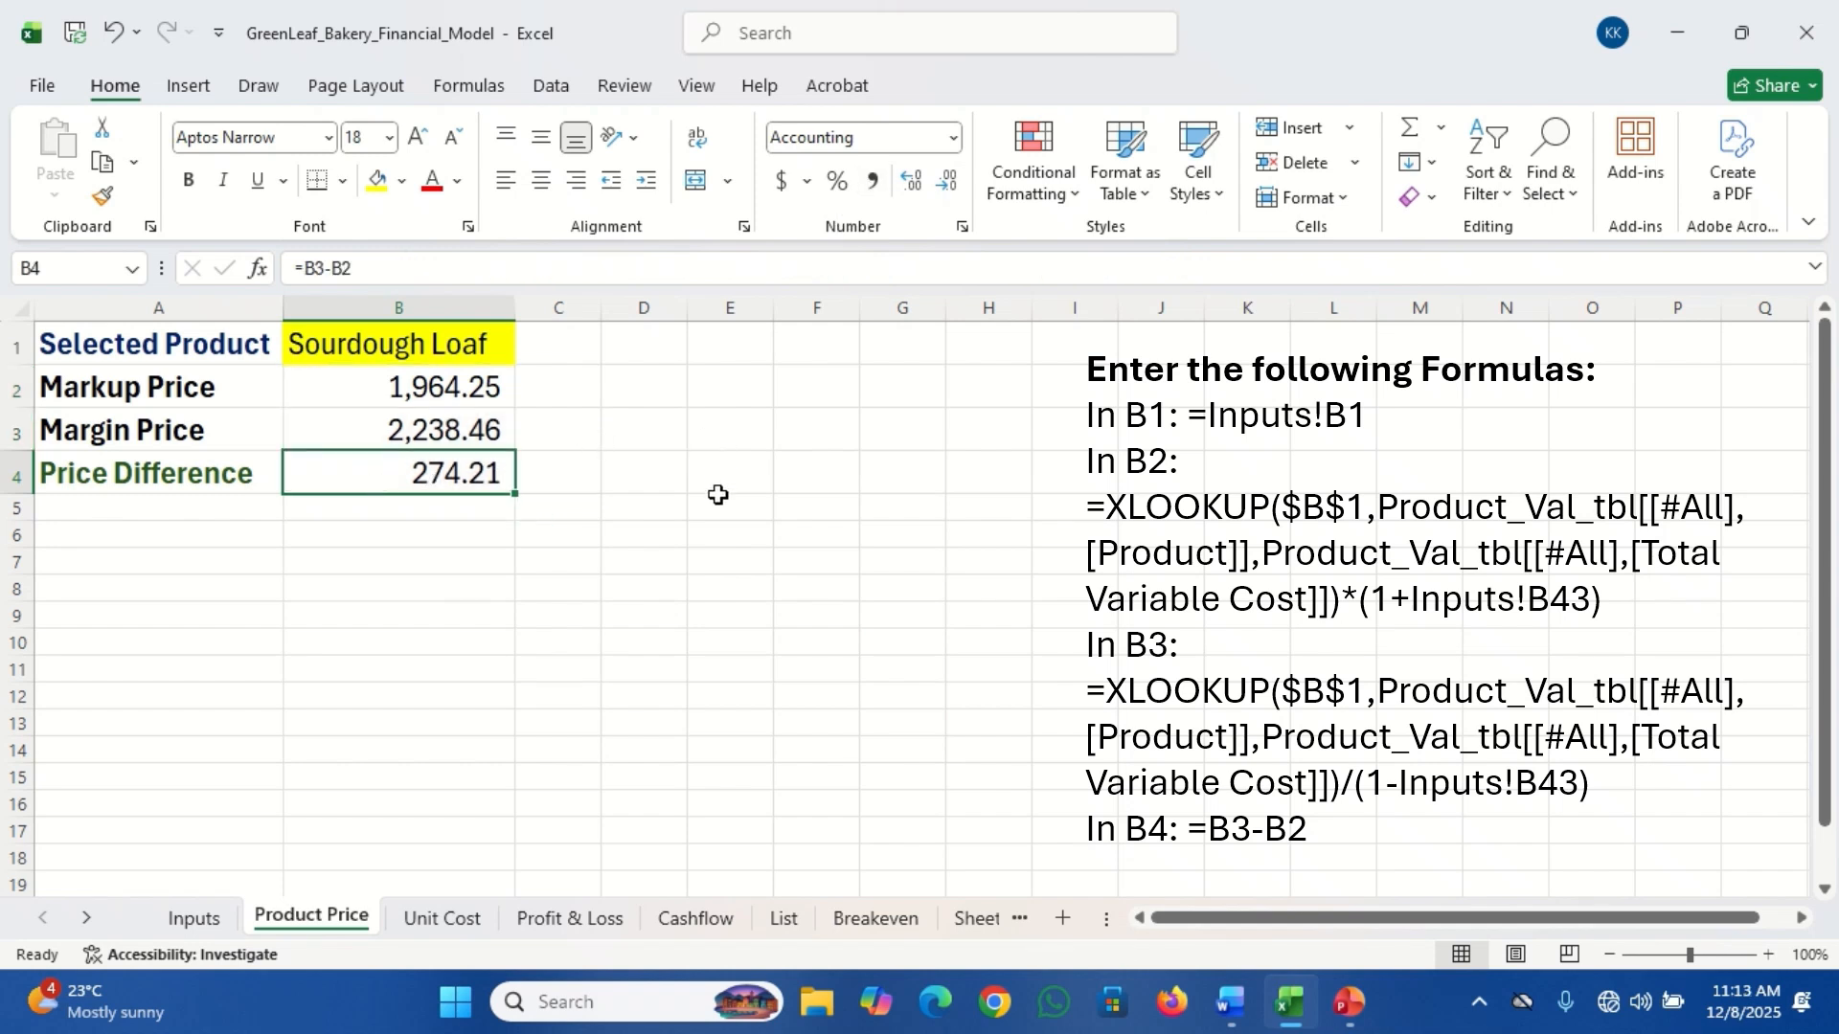
{"action": "left_click", "coordinate": [375, 432]}
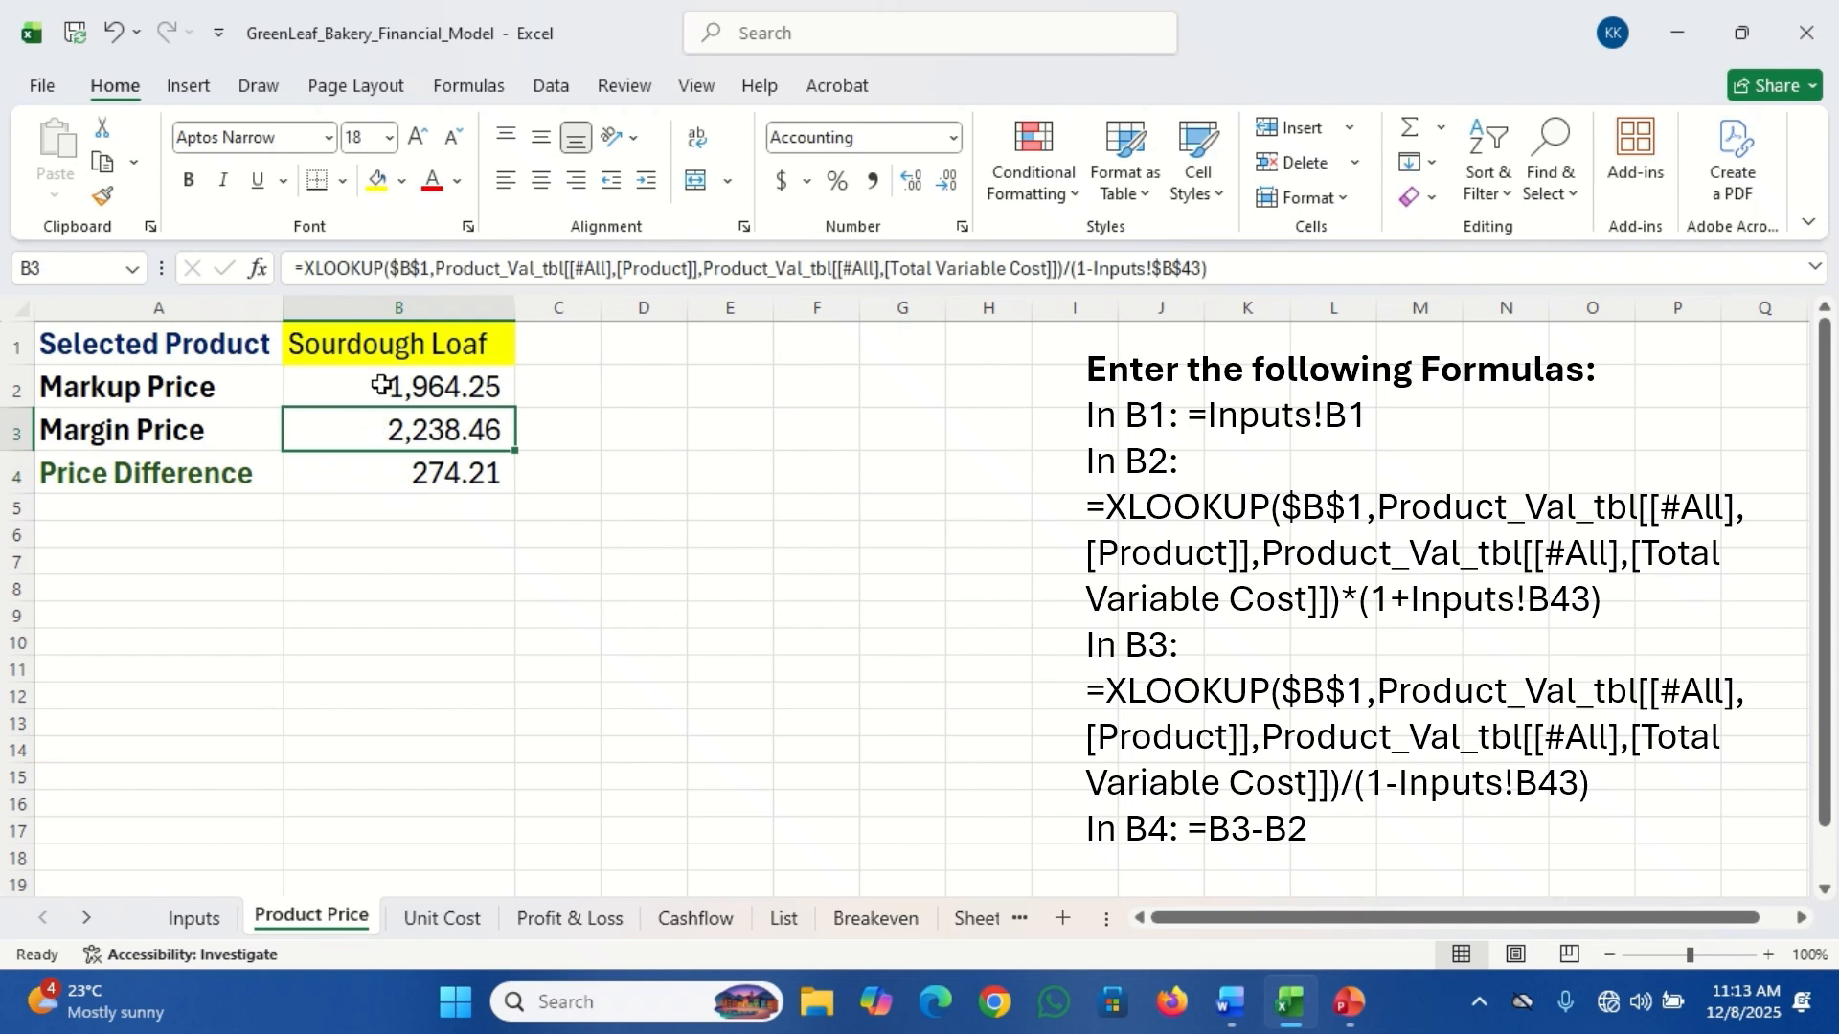
Fill the Markup and Margin Price cells B2:B3 with light green and the Price Difference cell B4 with light orange.
{"action": "left_click_drag", "start_coordinate": [381, 385], "coordinate": [381, 414]}
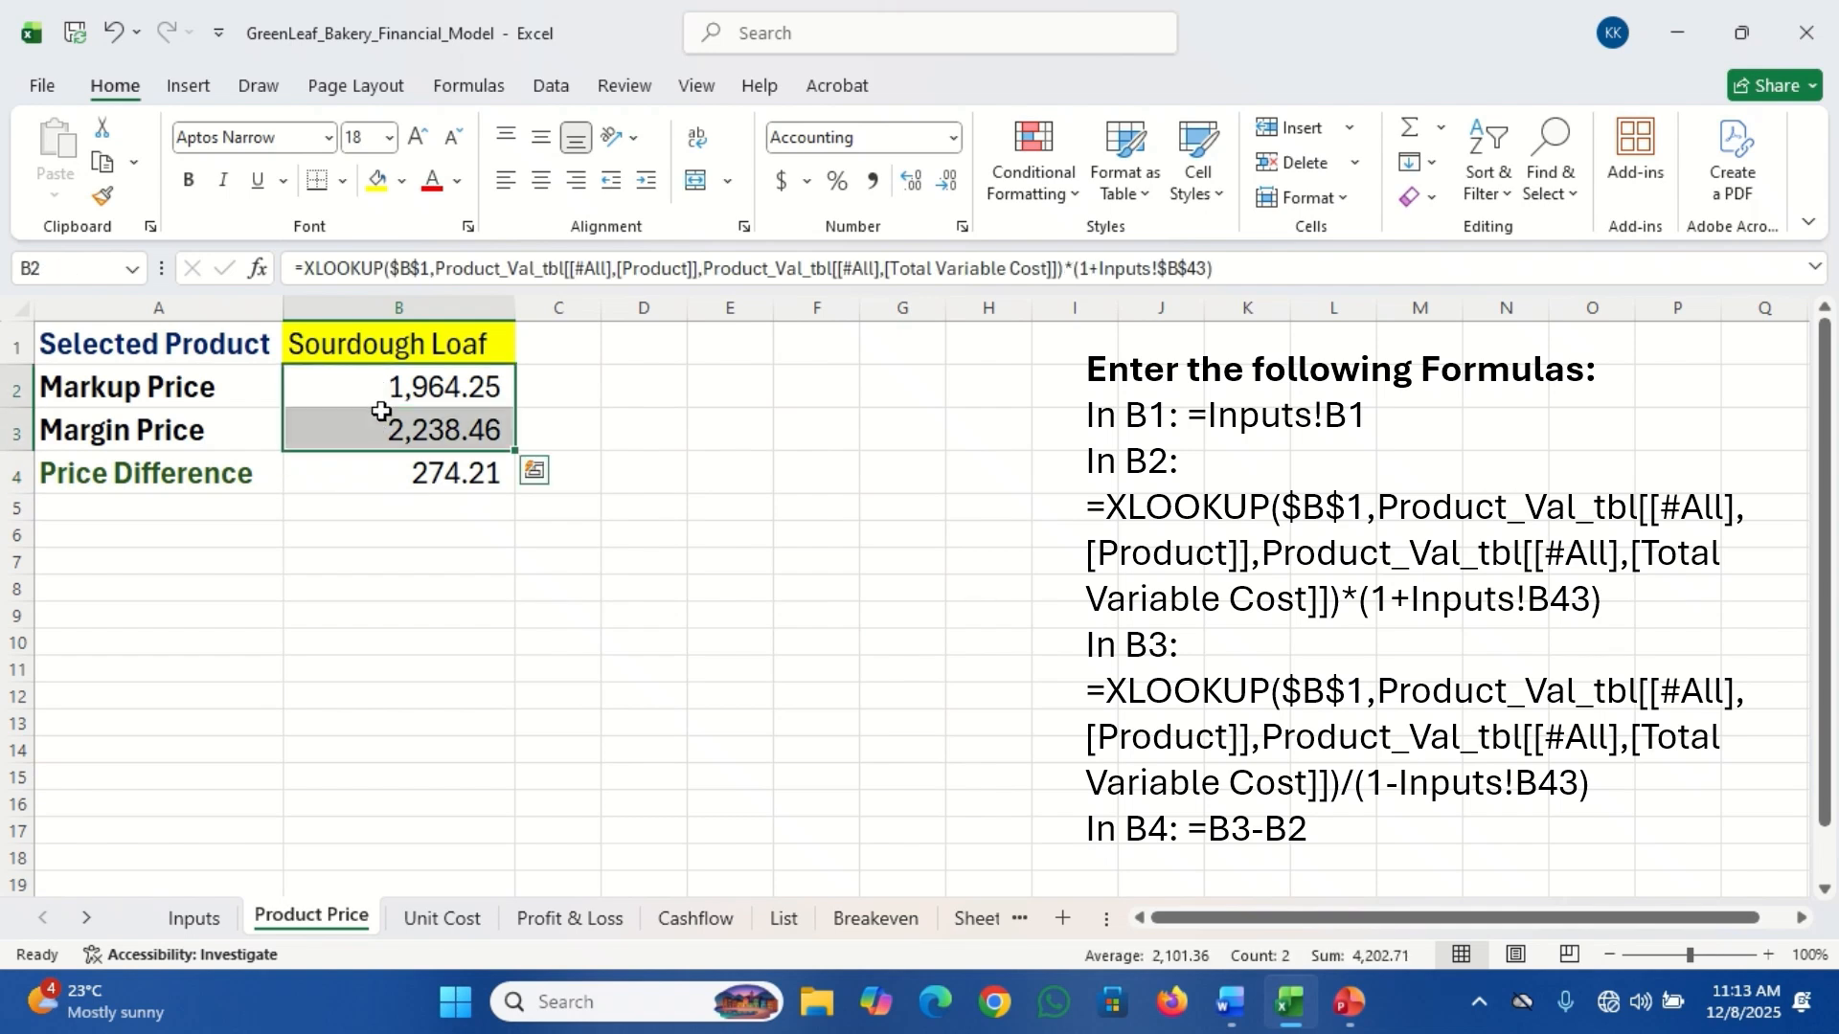
{"action": "left_click", "coordinate": [403, 185]}
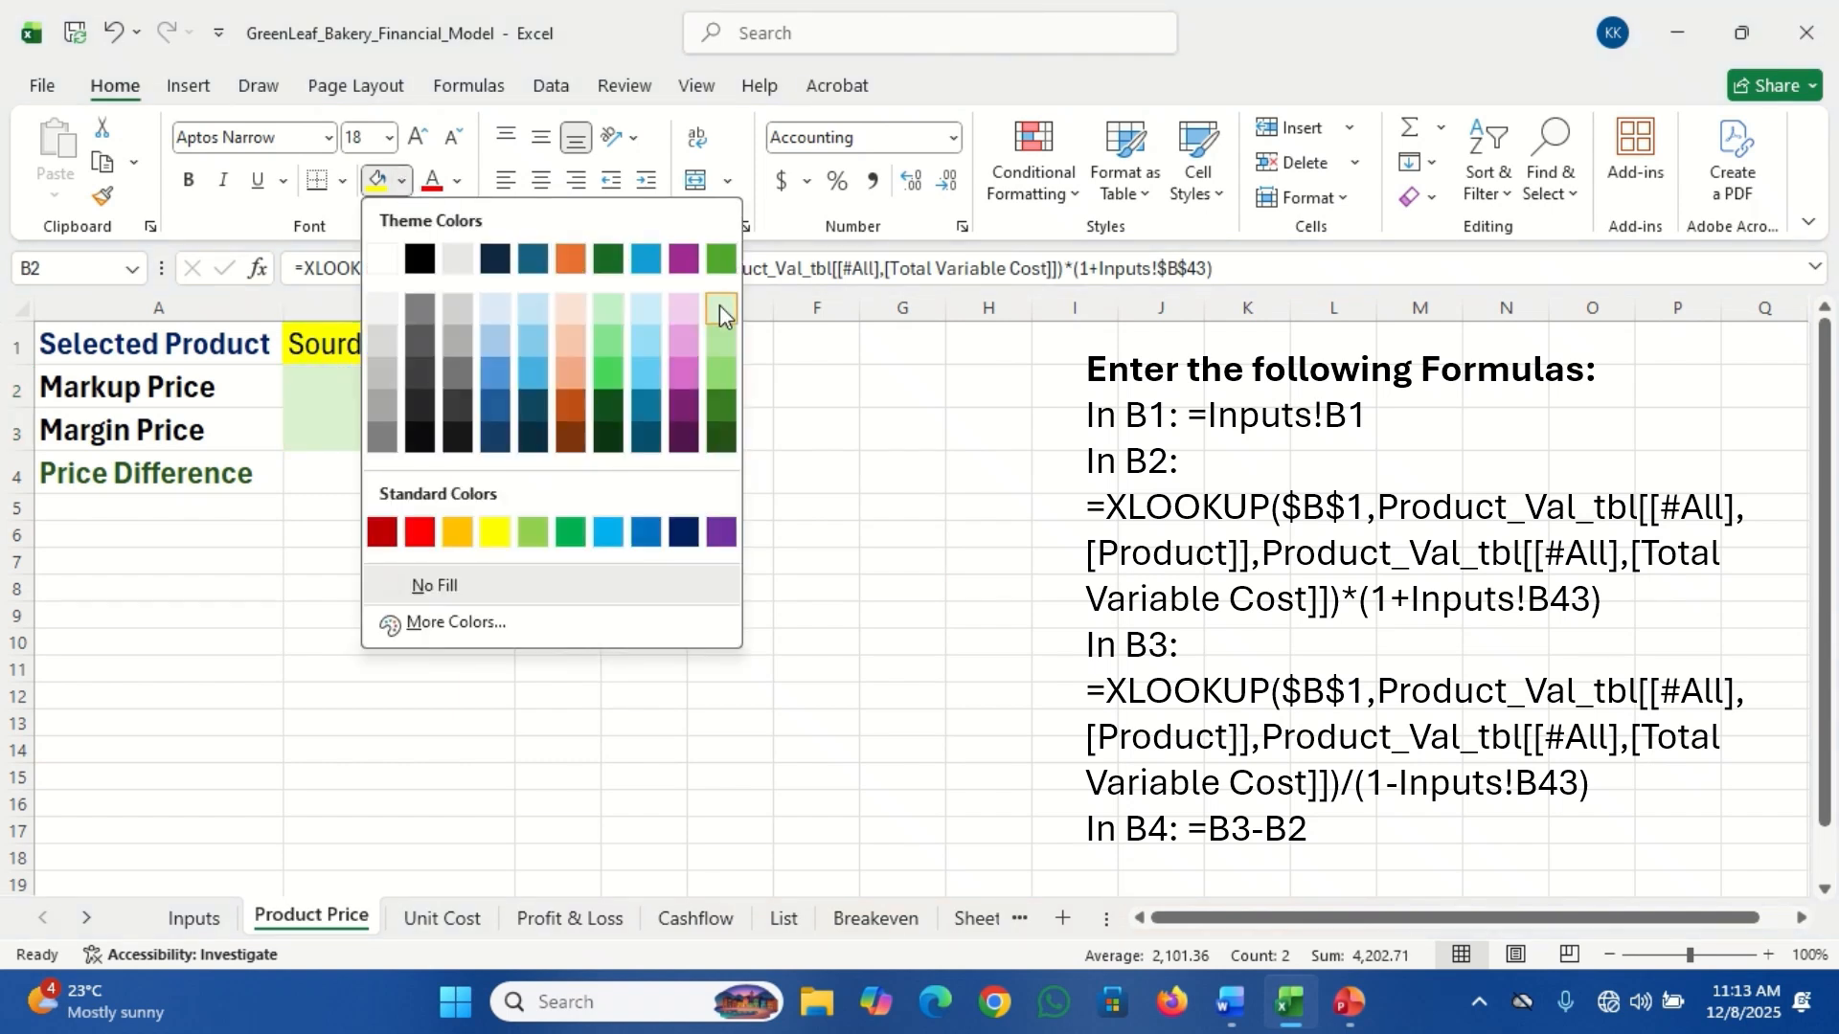
{"action": "left_click", "coordinate": [720, 314]}
{"action": "left_click", "coordinate": [386, 461]}
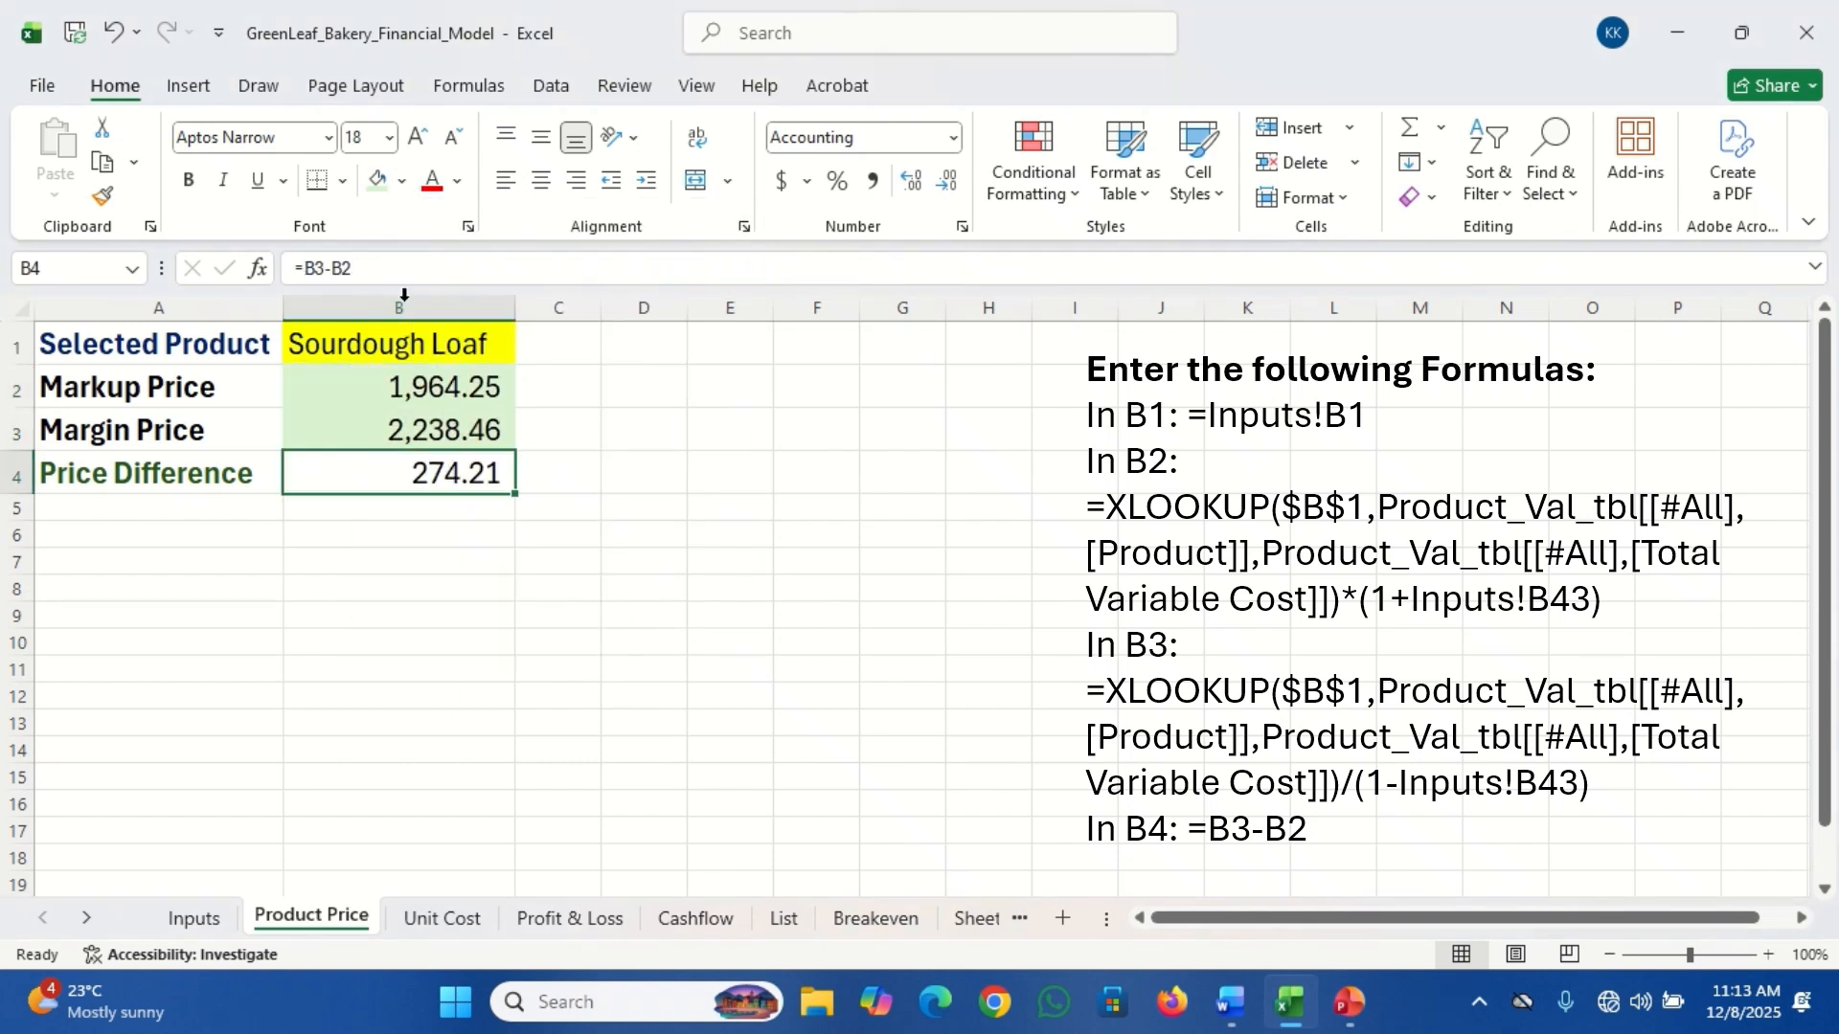
{"action": "left_click", "coordinate": [403, 185]}
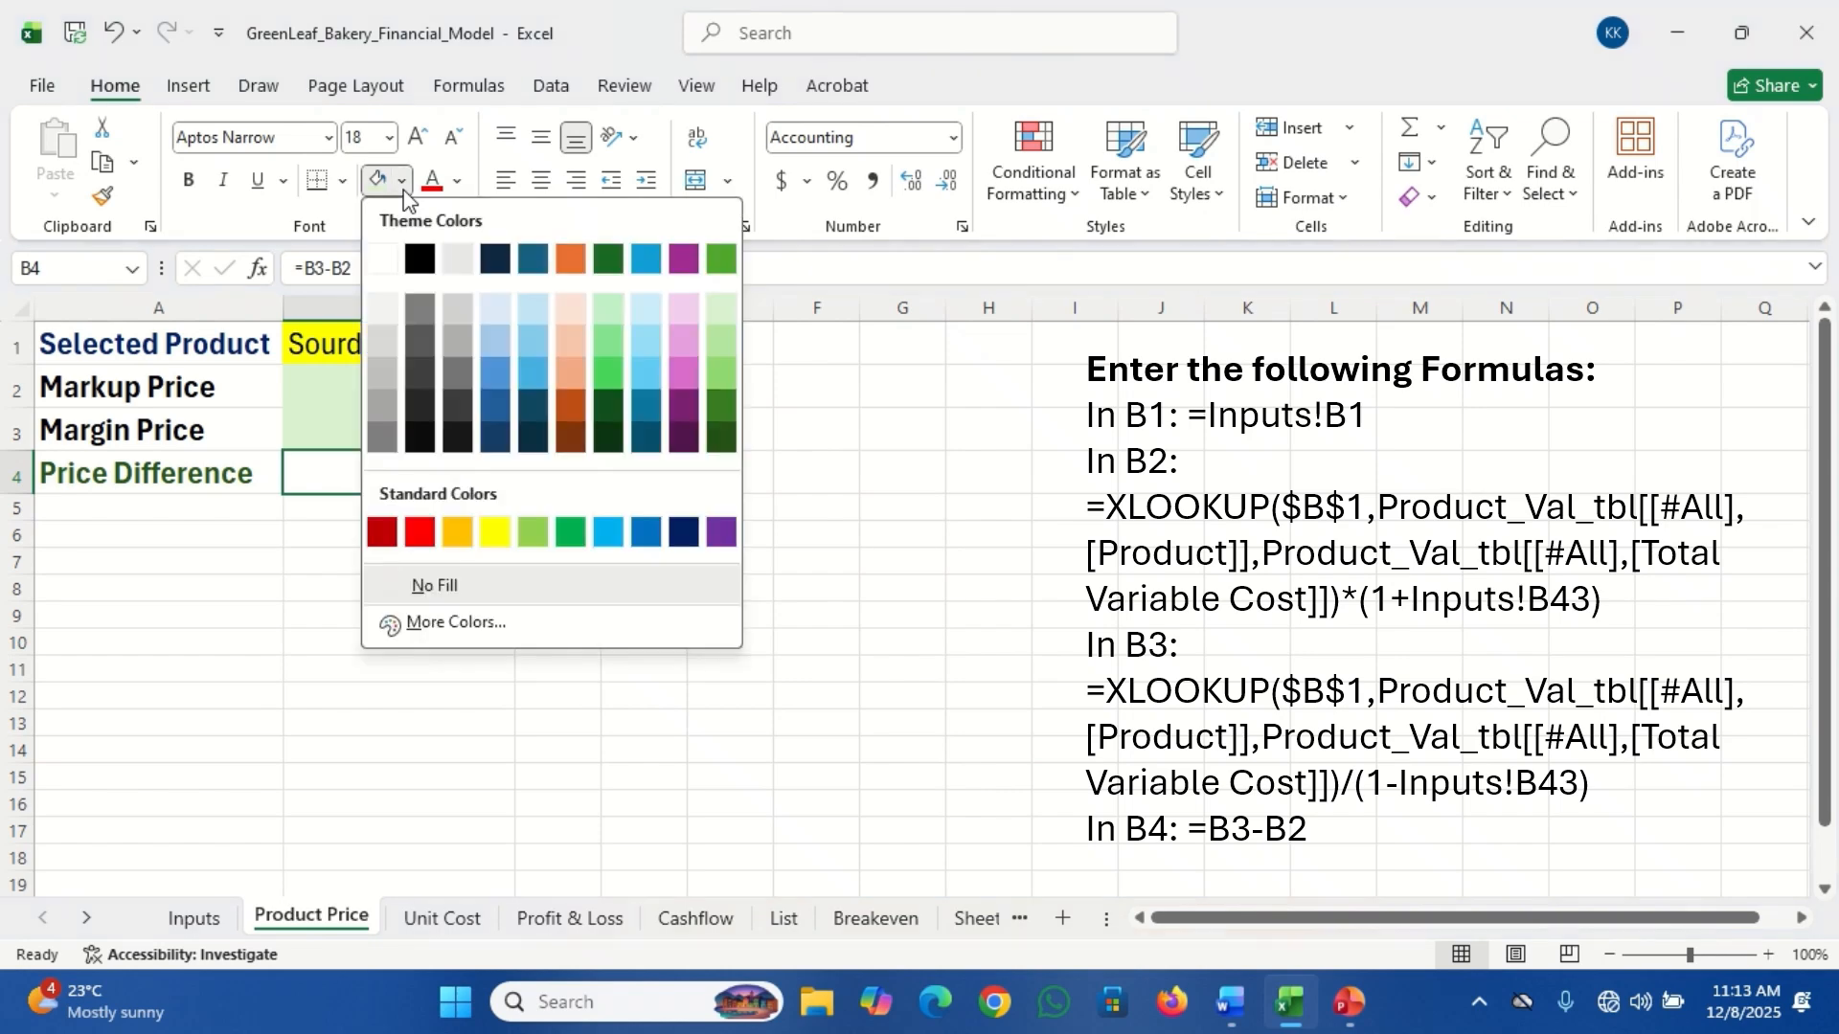
{"action": "left_click", "coordinate": [568, 339]}
{"action": "left_click", "coordinate": [401, 529]}
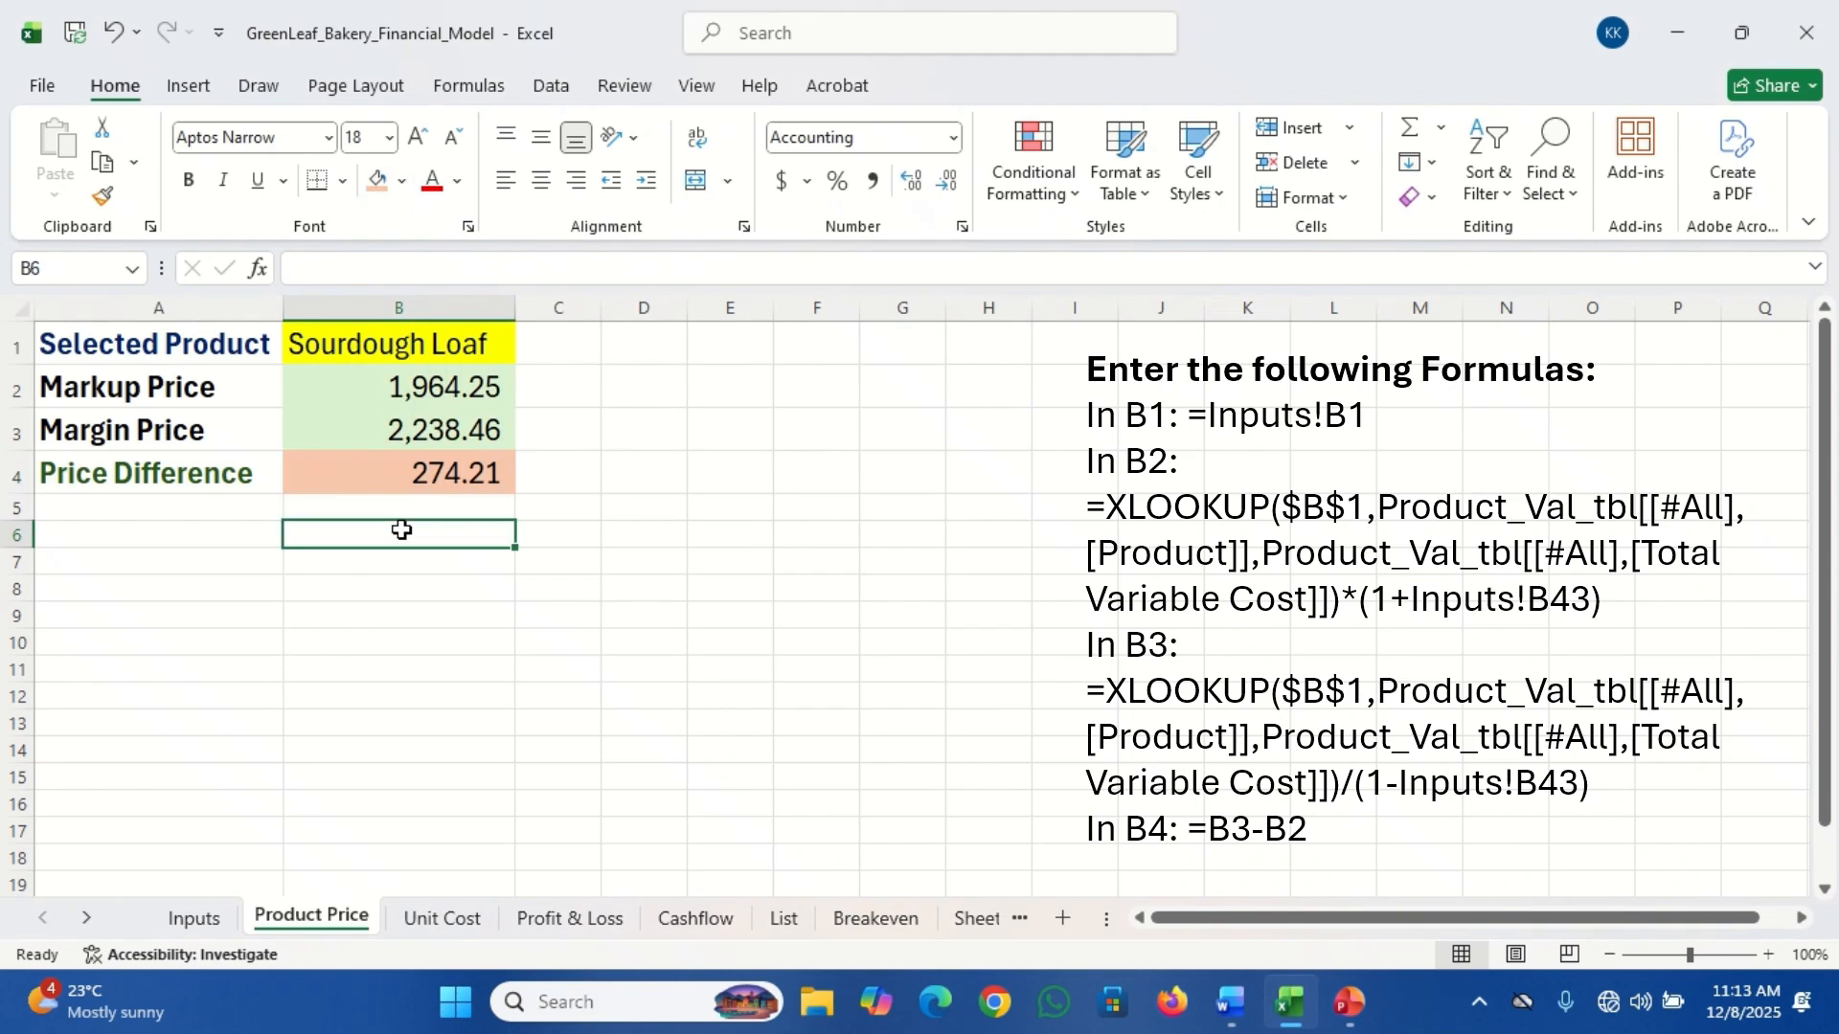